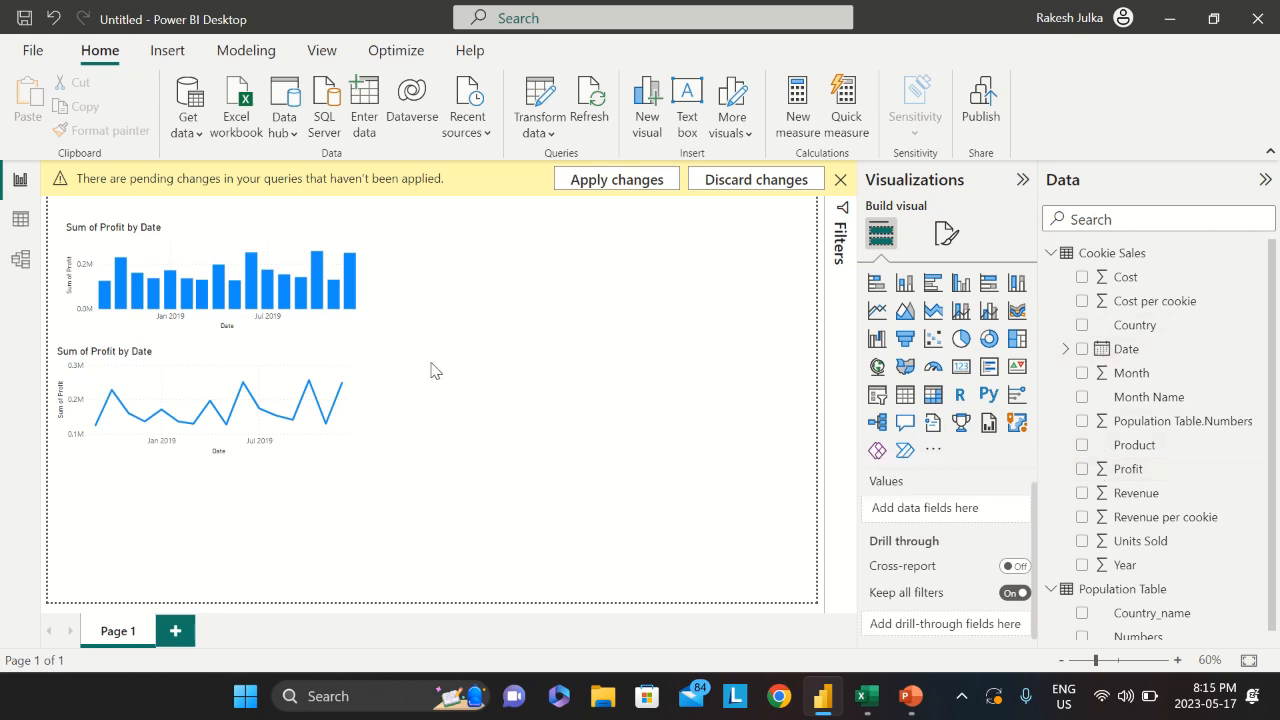
Review the security settings in the program Options and close the dialog
click(33, 52)
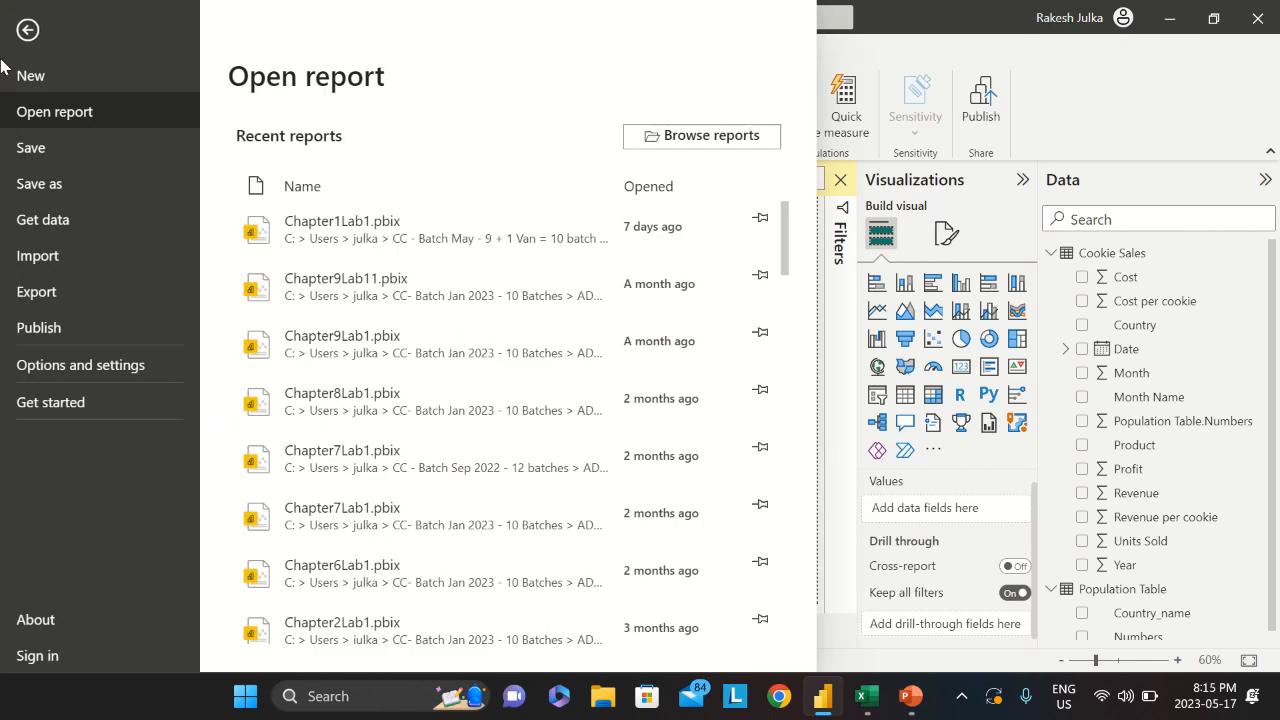
click(45, 368)
click(324, 138)
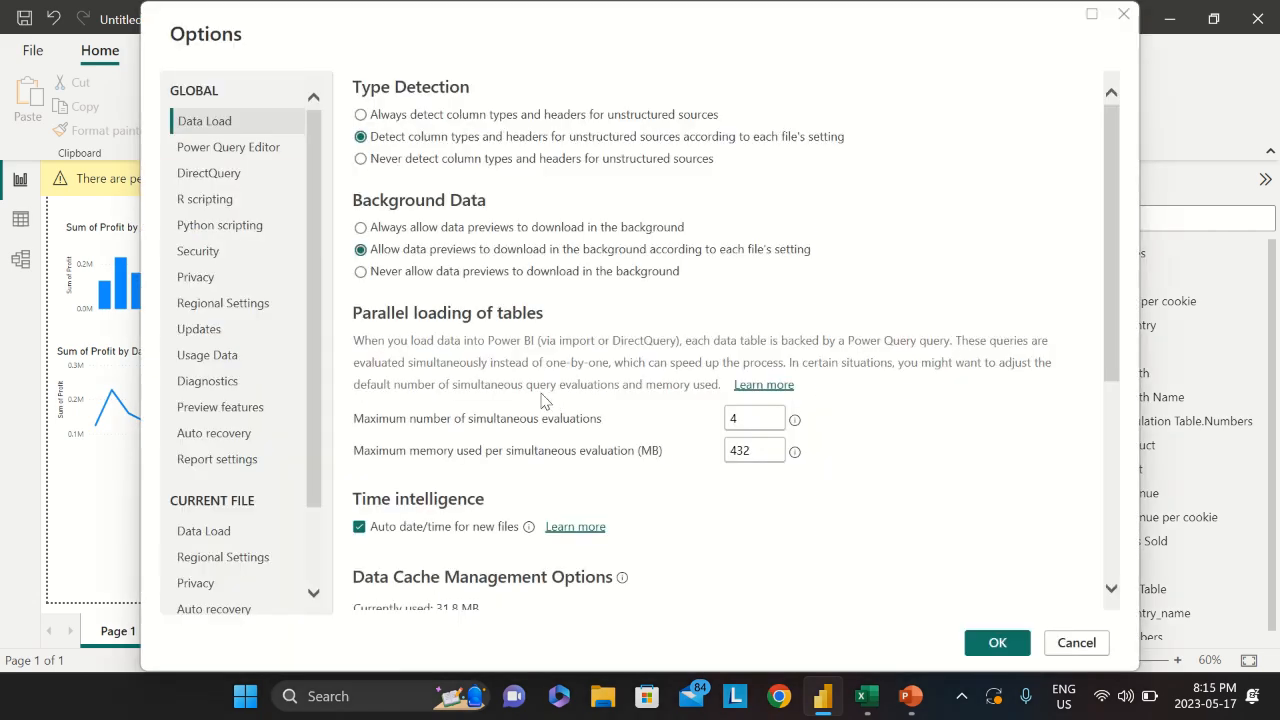
click(204, 258)
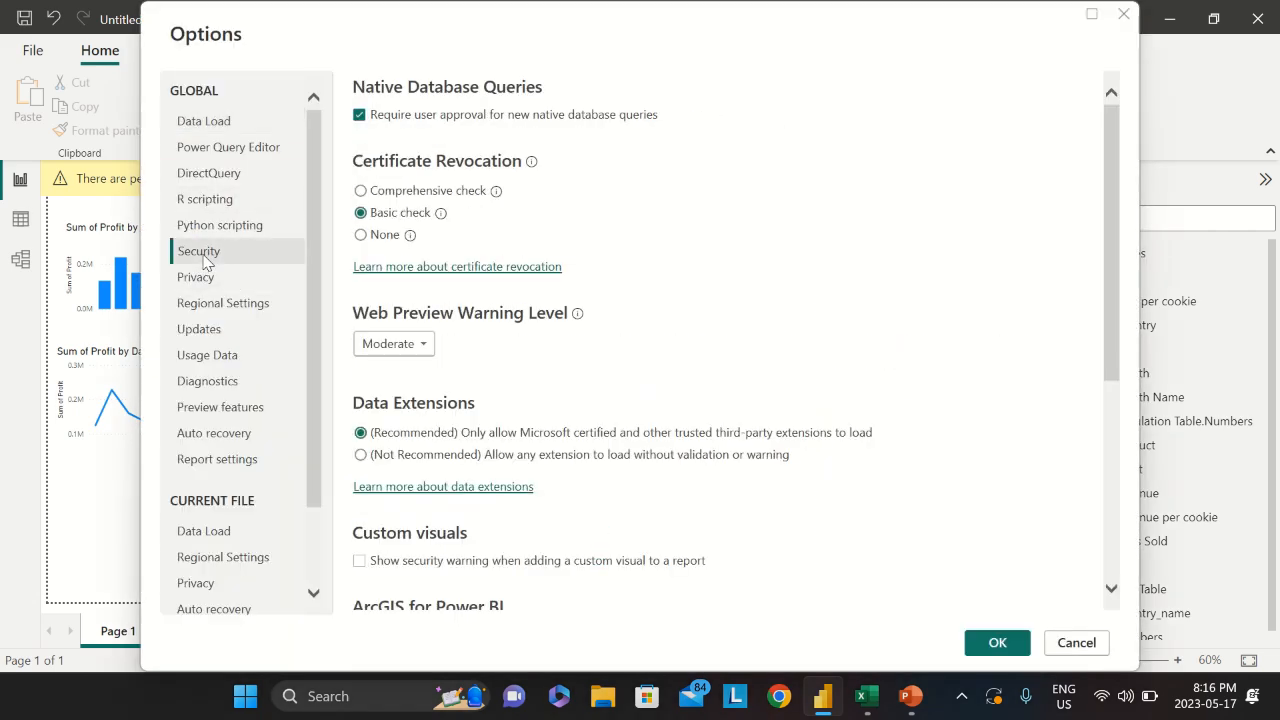
scroll(594, 485, down, 5)
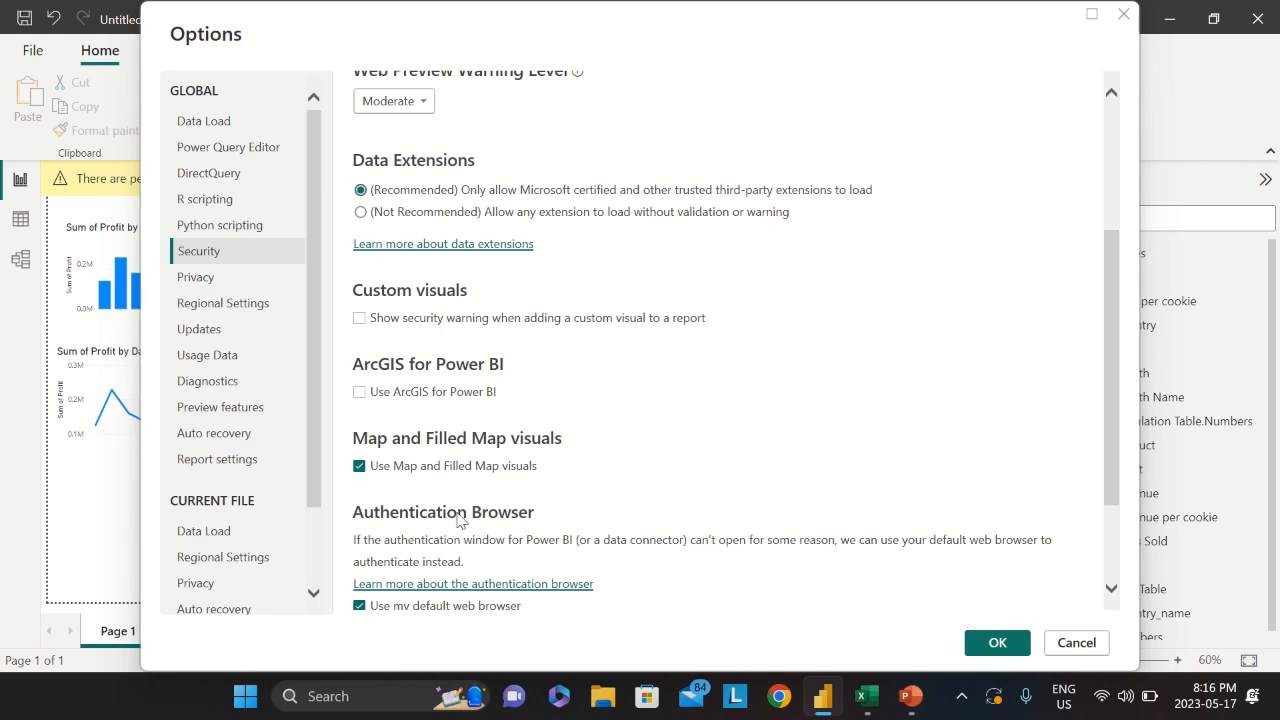
click(997, 643)
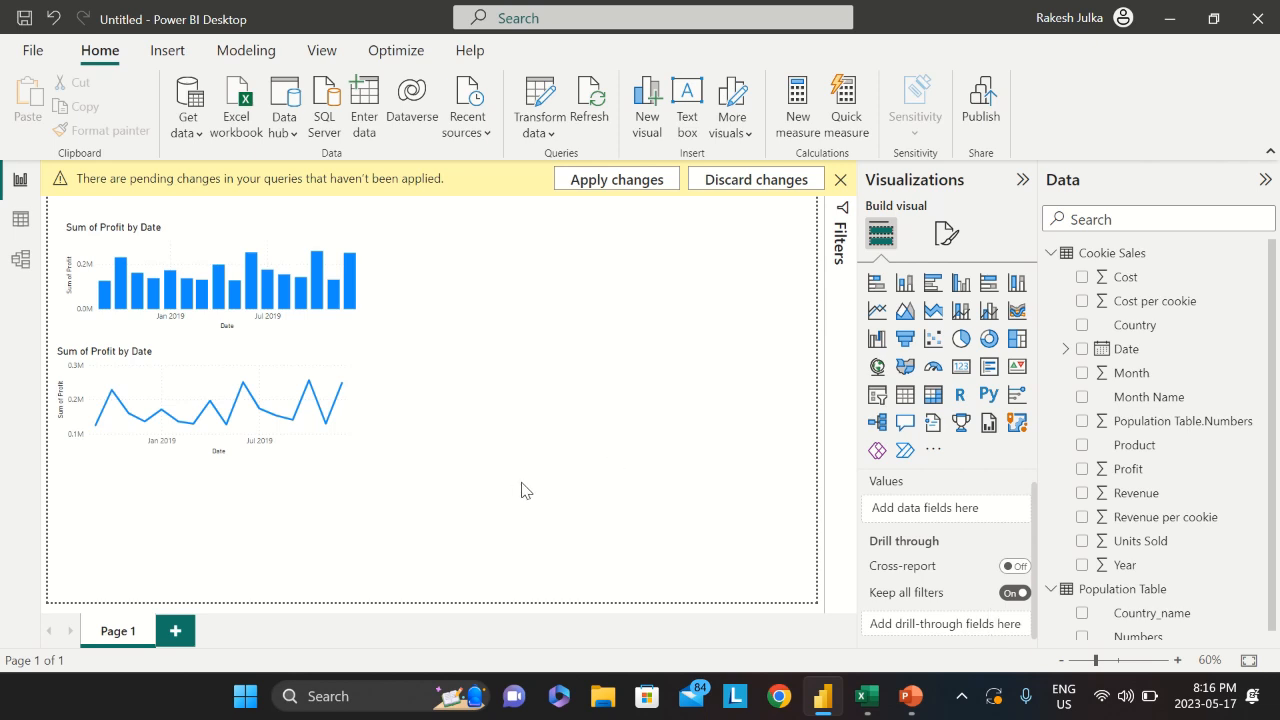
Create a Sum of Profit by Country map, then place it upper right and enlarge it
click(1083, 326)
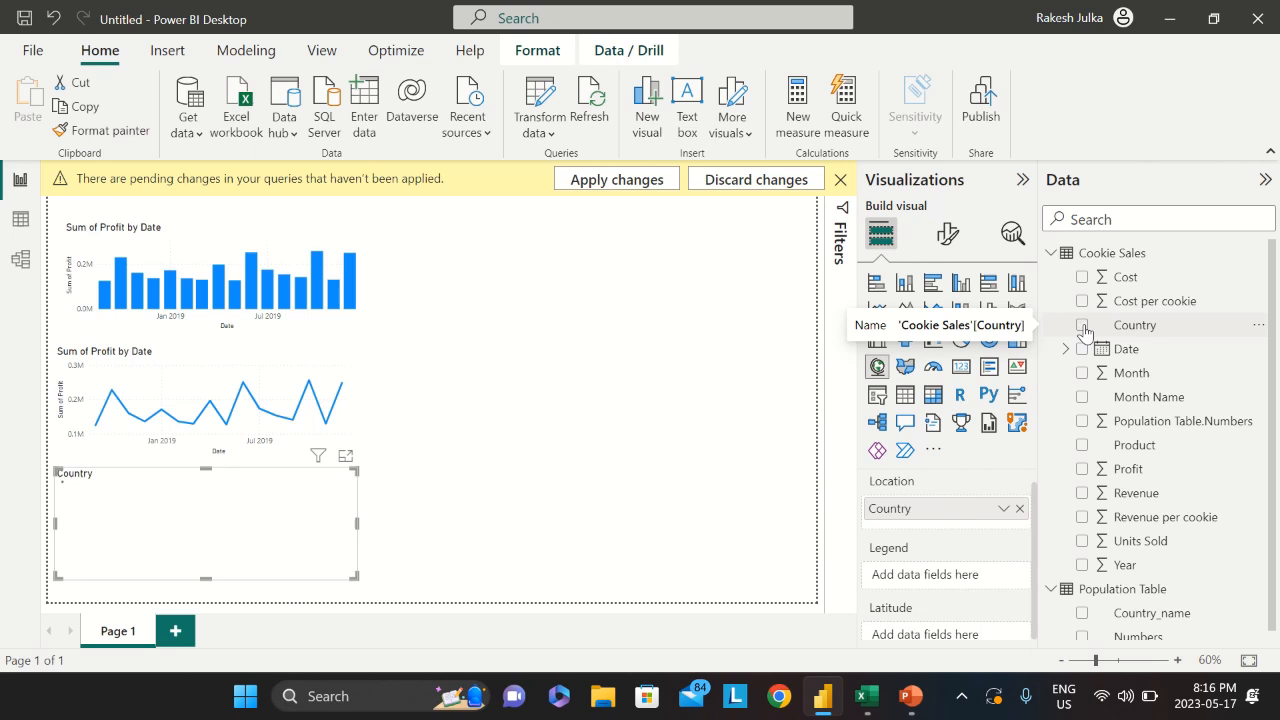
click(1082, 469)
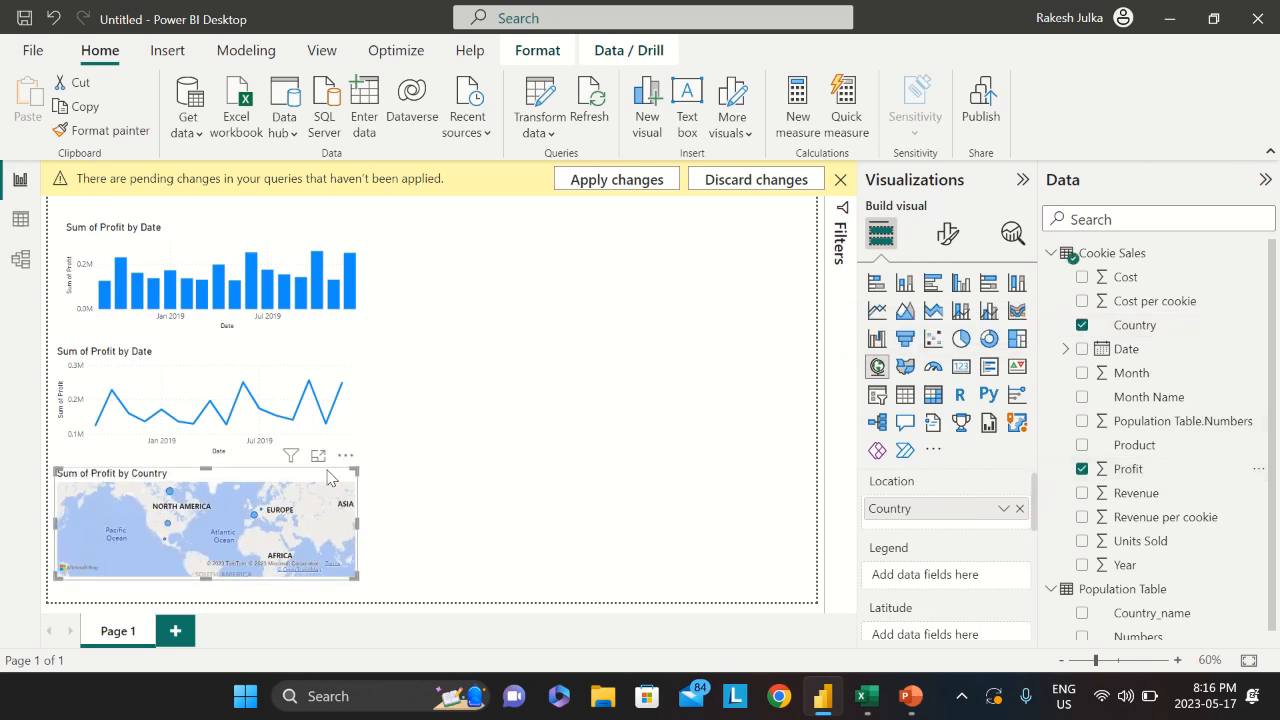
drag(300, 478, 663, 243)
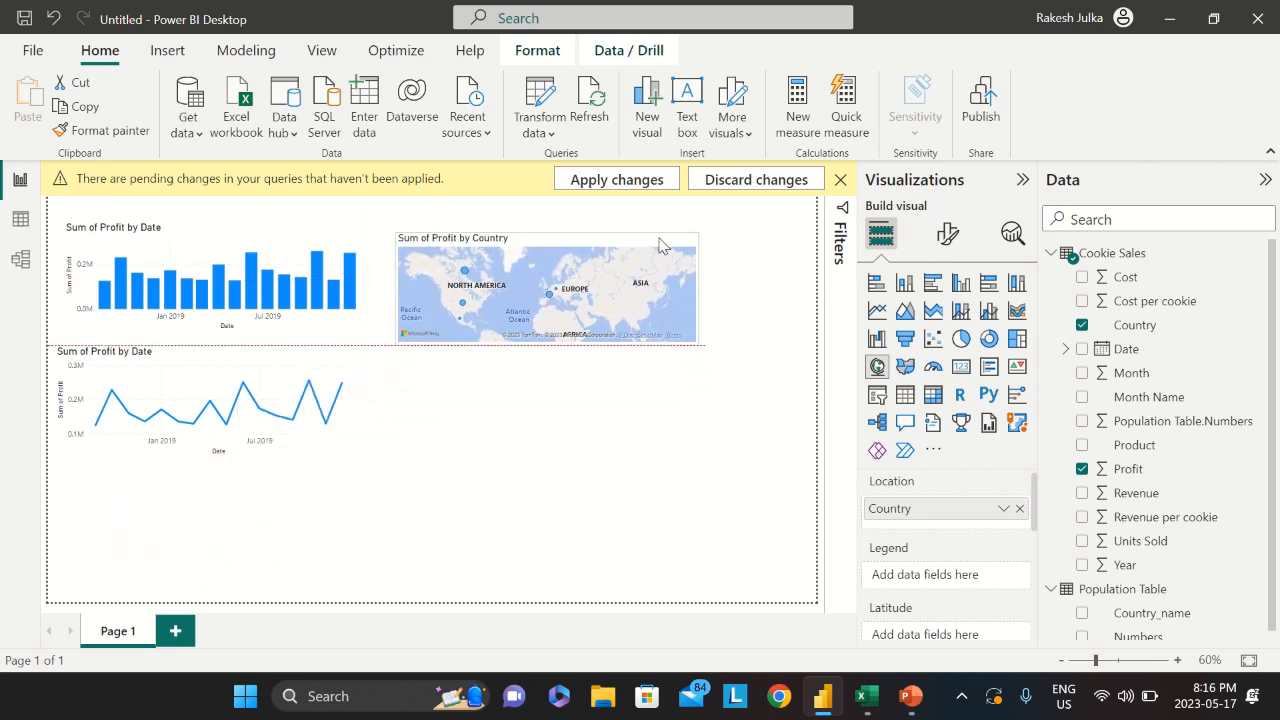
drag(697, 341, 792, 450)
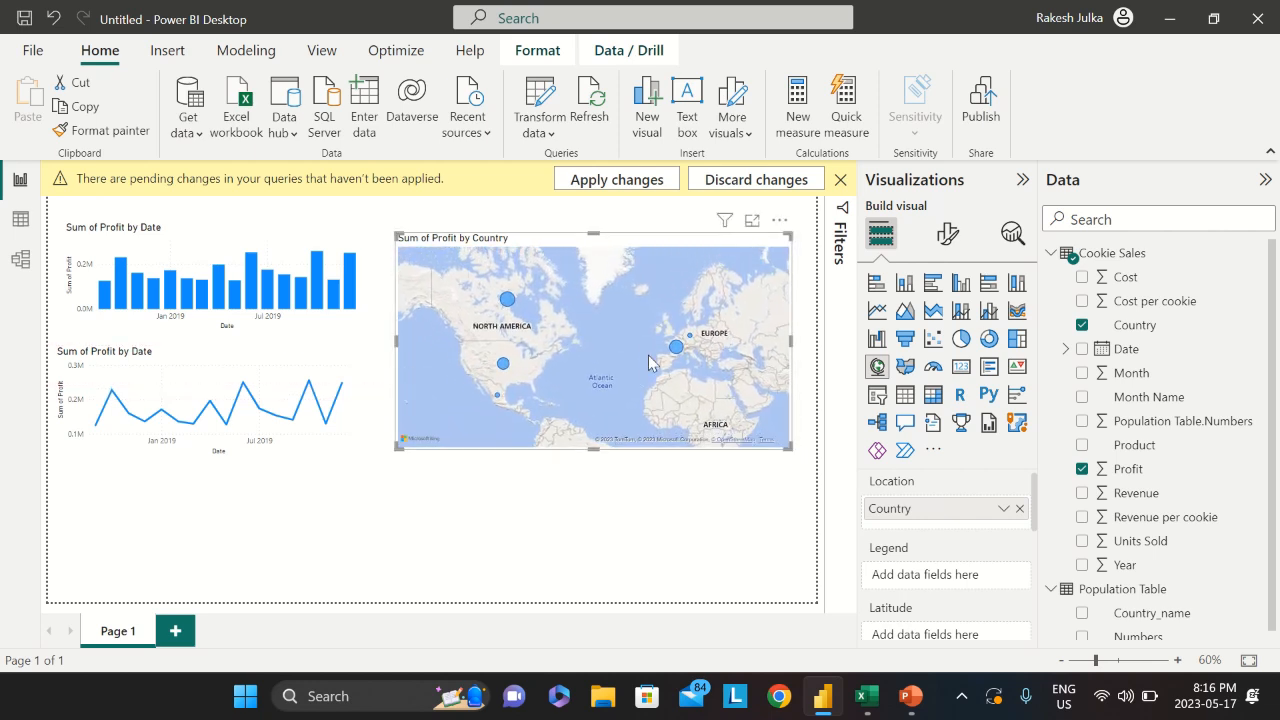
scroll(591, 345, up, 4)
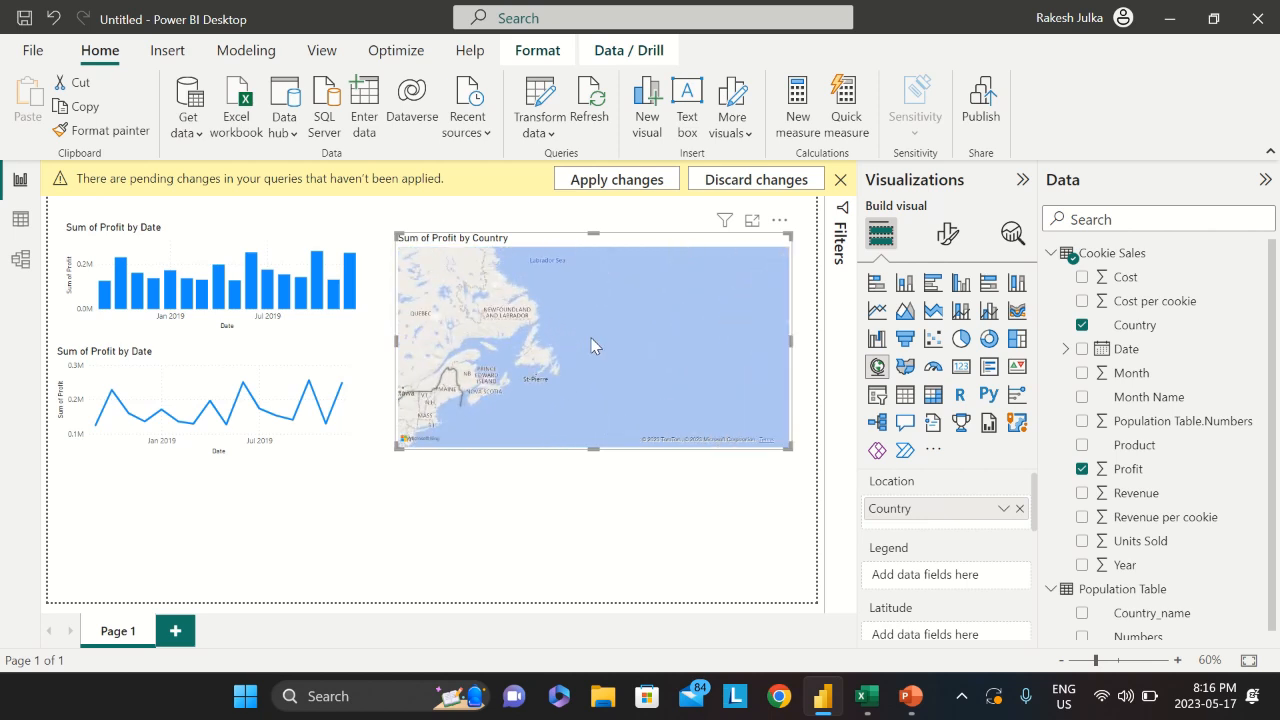
scroll(591, 345, down, 4)
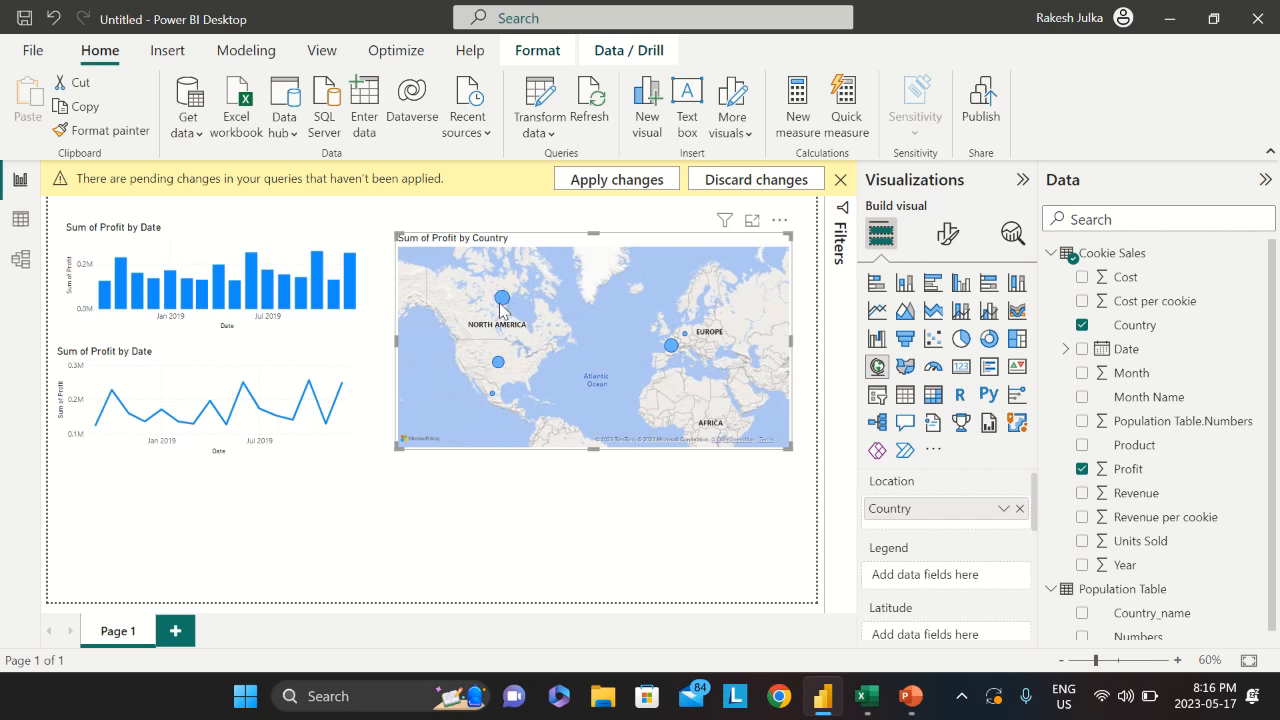
mouse_move(670, 350)
mouse_move(496, 368)
mouse_move(505, 305)
Nudge the map higher, try it as a treemap, then revert to a map and shorten it
drag(611, 249, 604, 222)
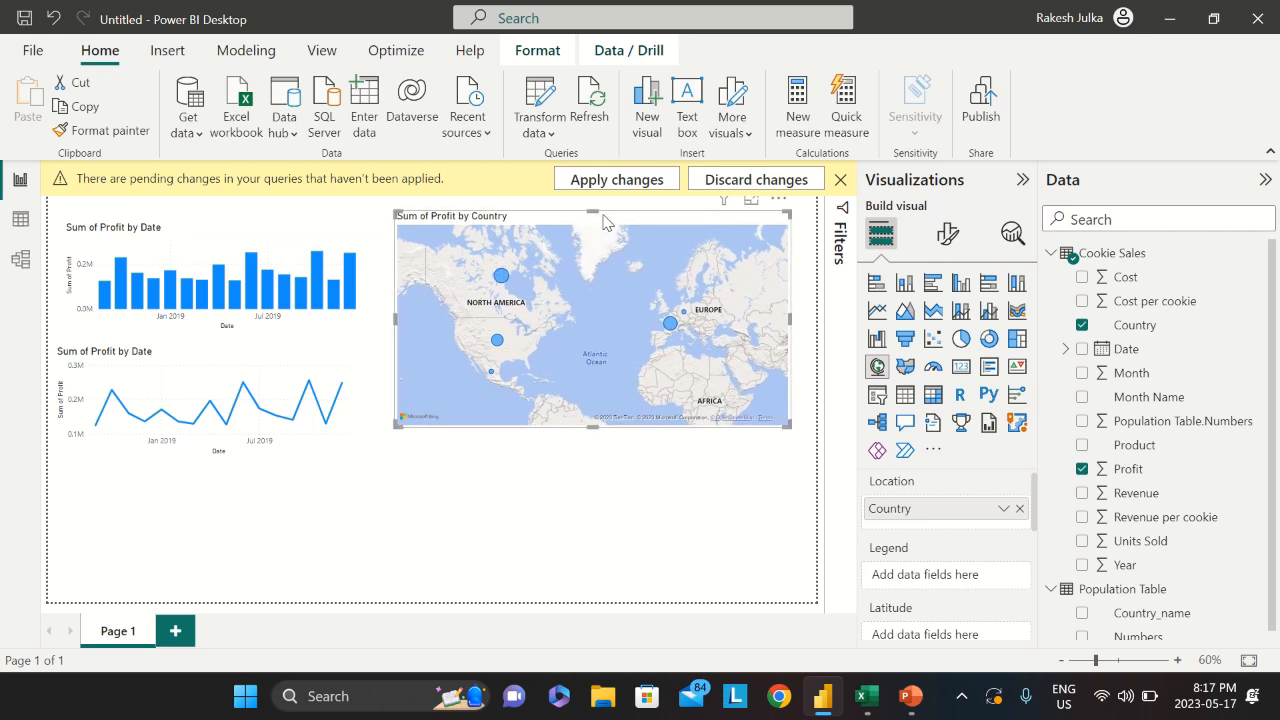
click(1016, 340)
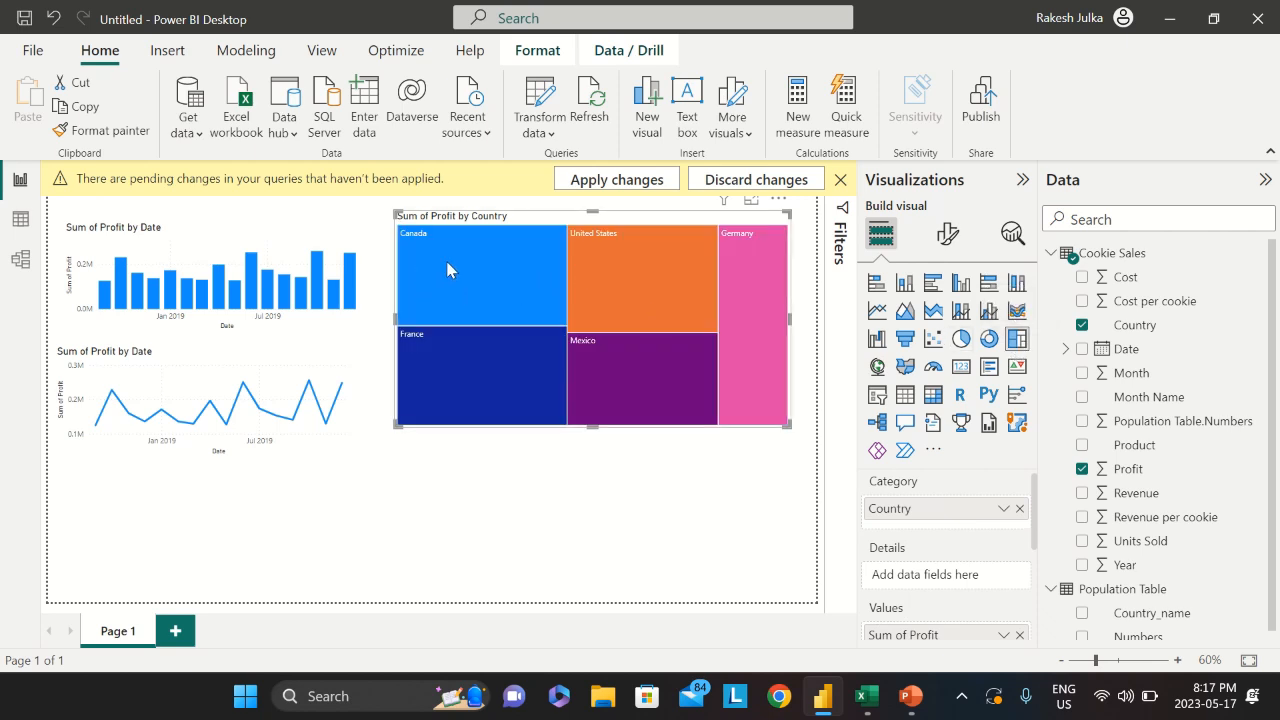
mouse_move(452, 268)
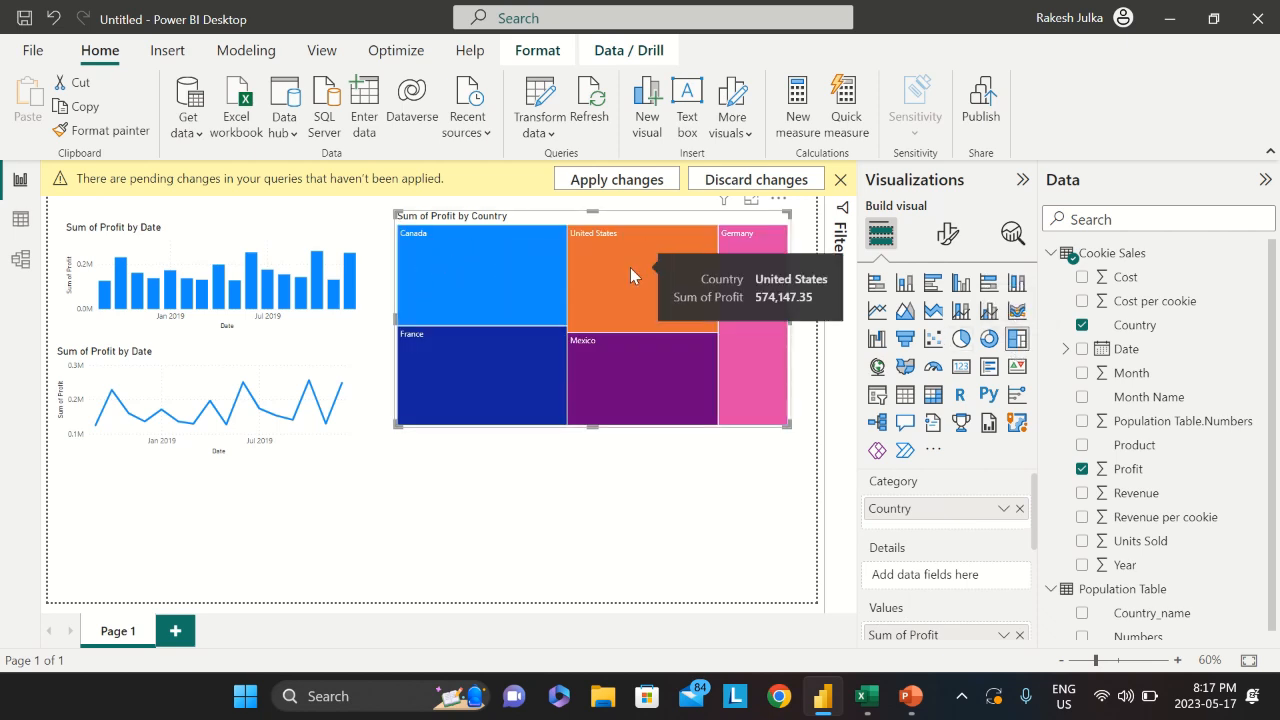
mouse_move(730, 352)
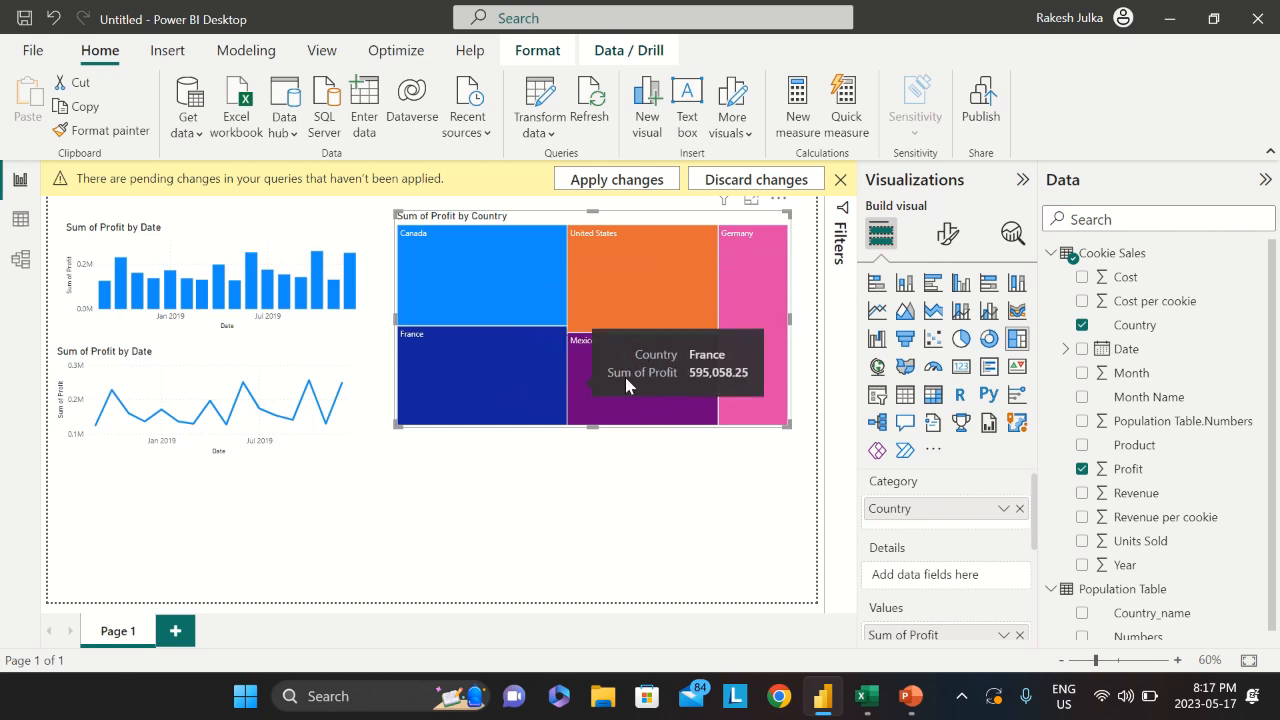
mouse_move(696, 368)
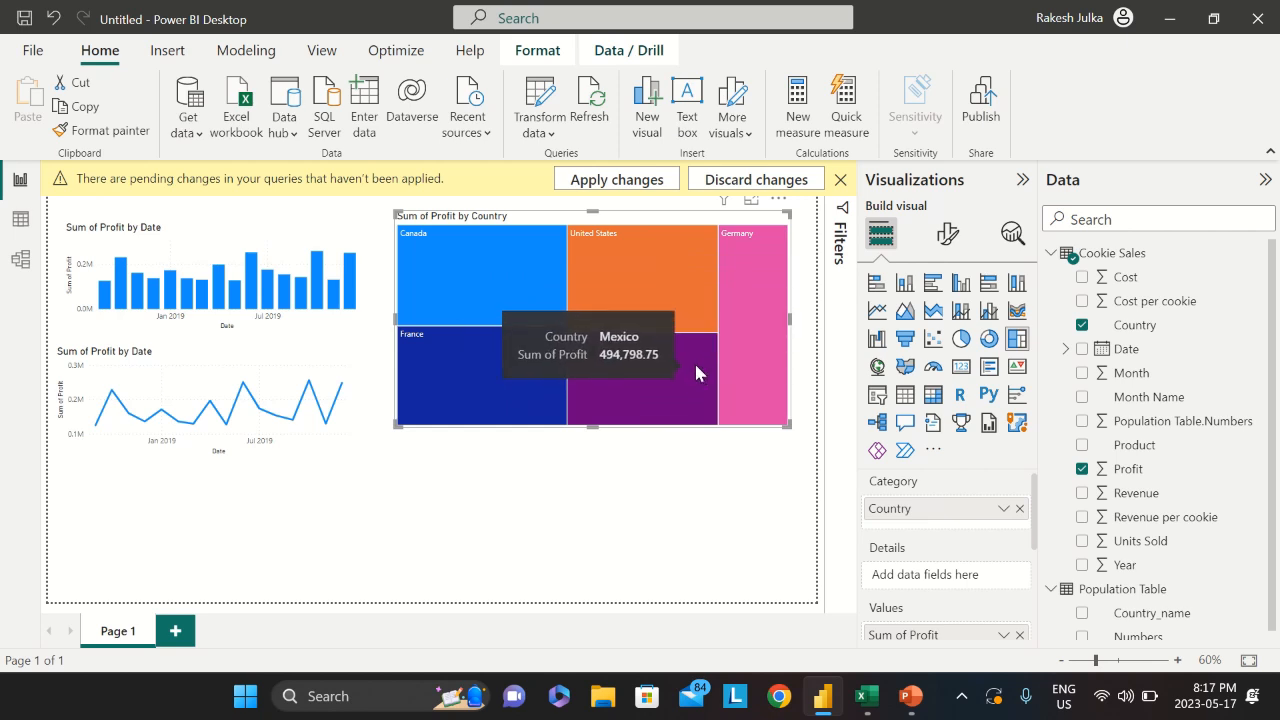
mouse_move(675, 286)
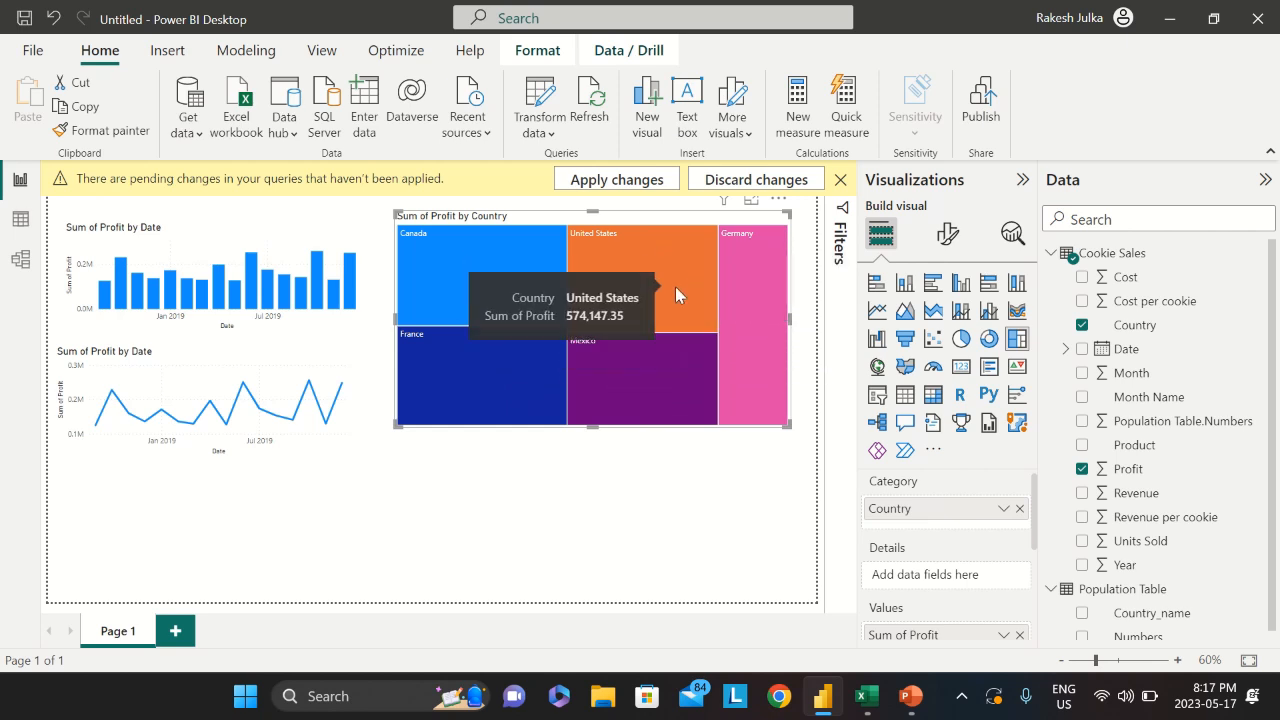
mouse_move(754, 285)
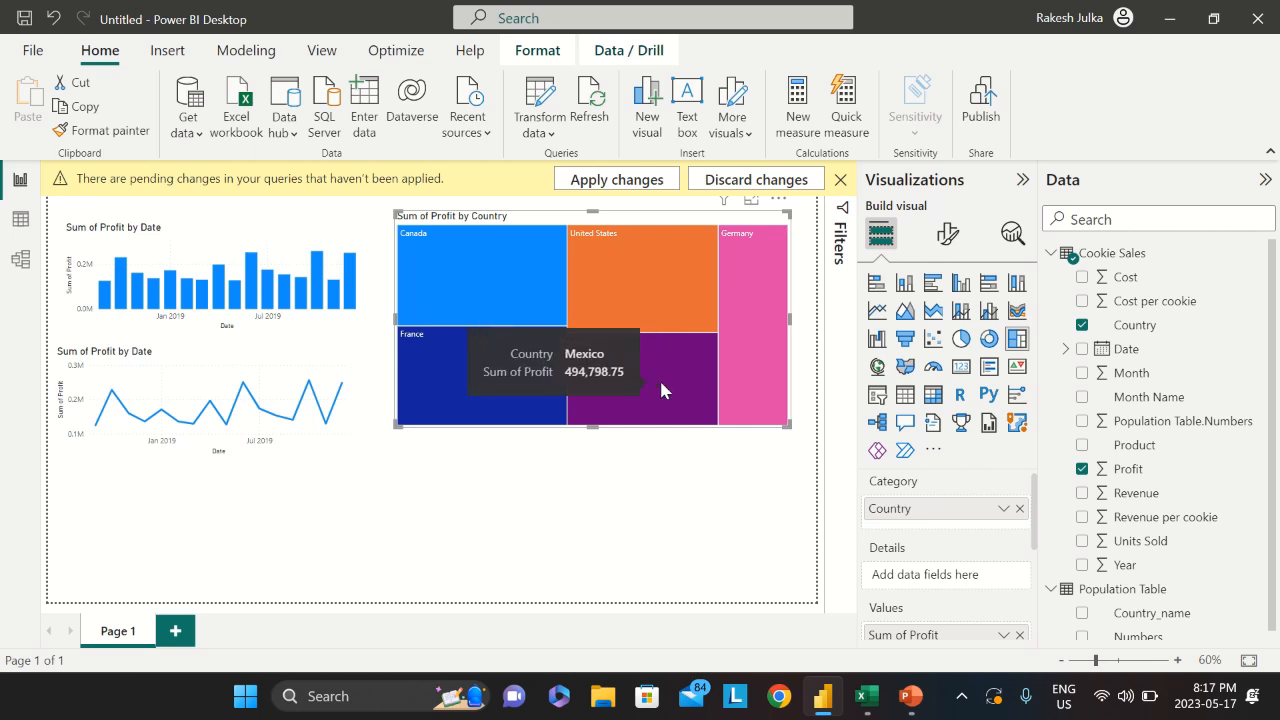
click(877, 367)
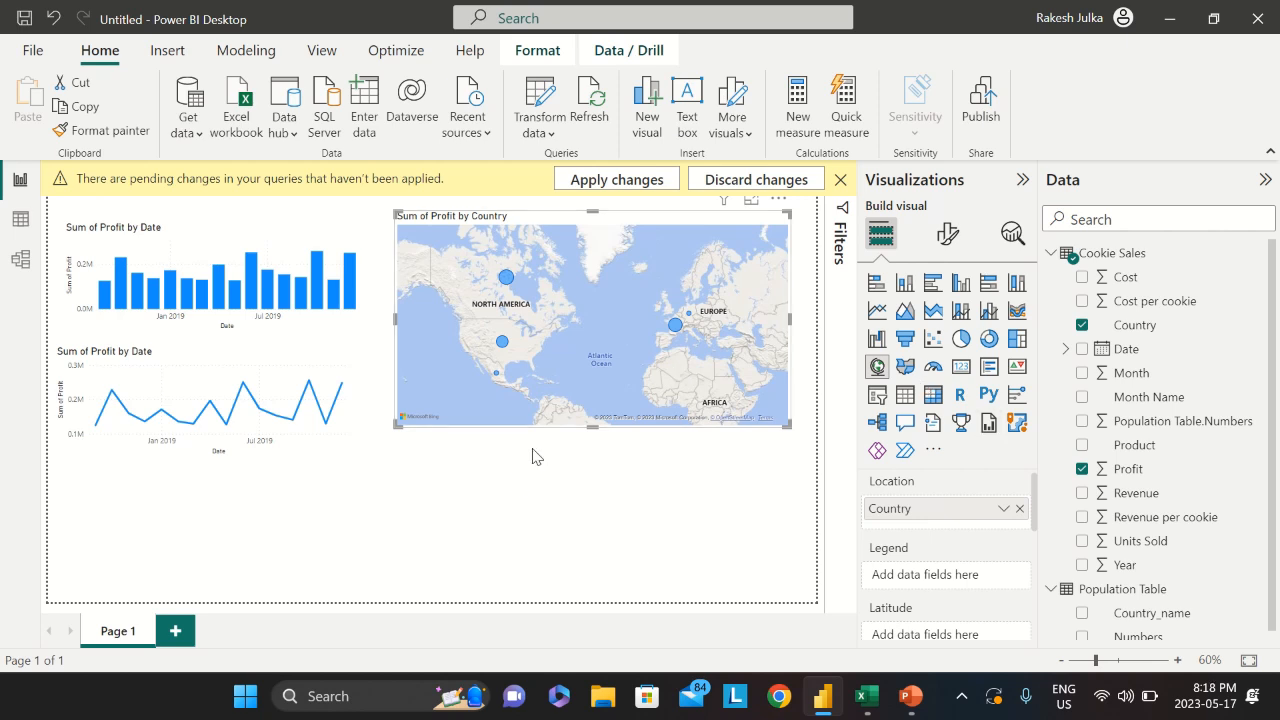
drag(587, 424, 595, 358)
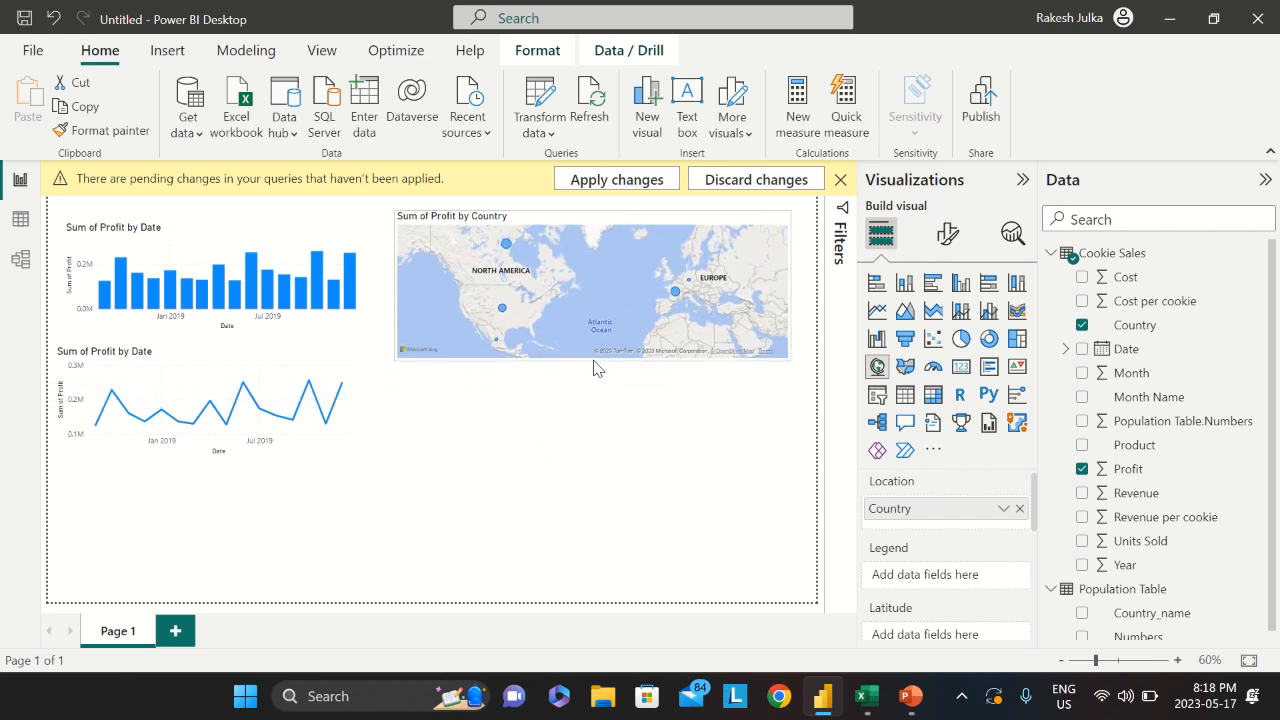
click(580, 438)
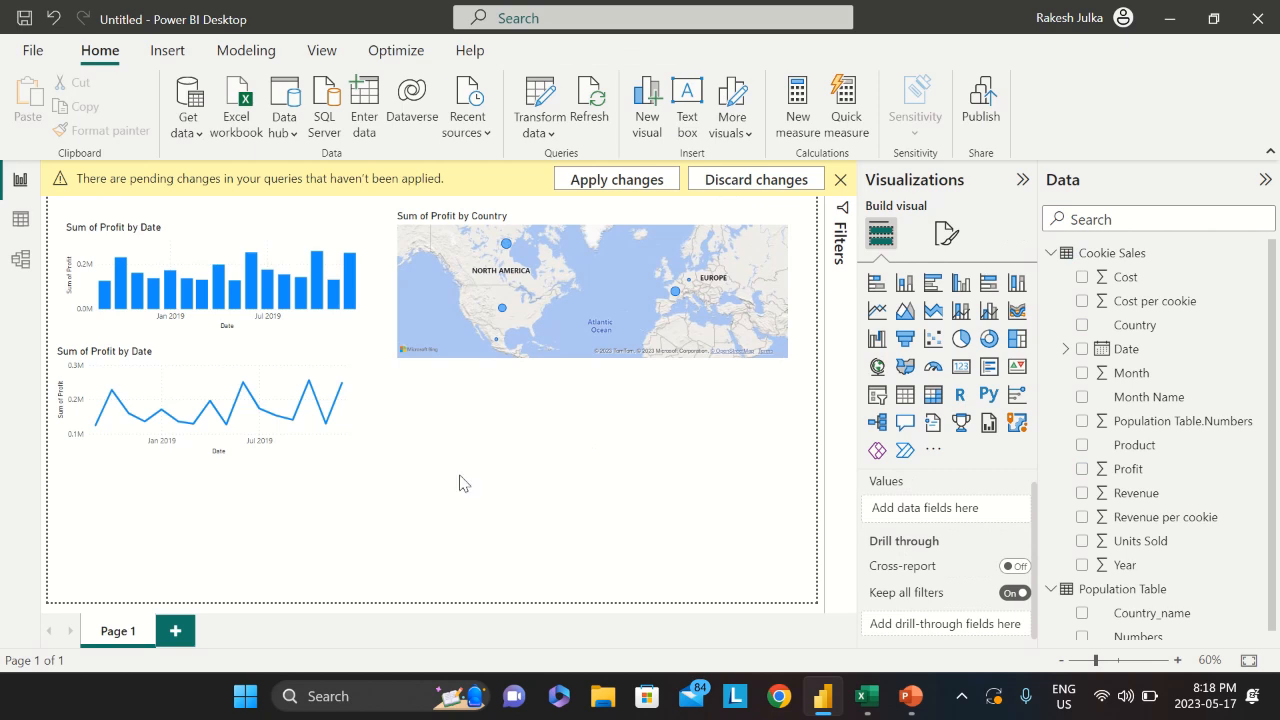
Build a table of Country with Sum of Population Table.Numbers and Sum of Units Sold
click(903, 395)
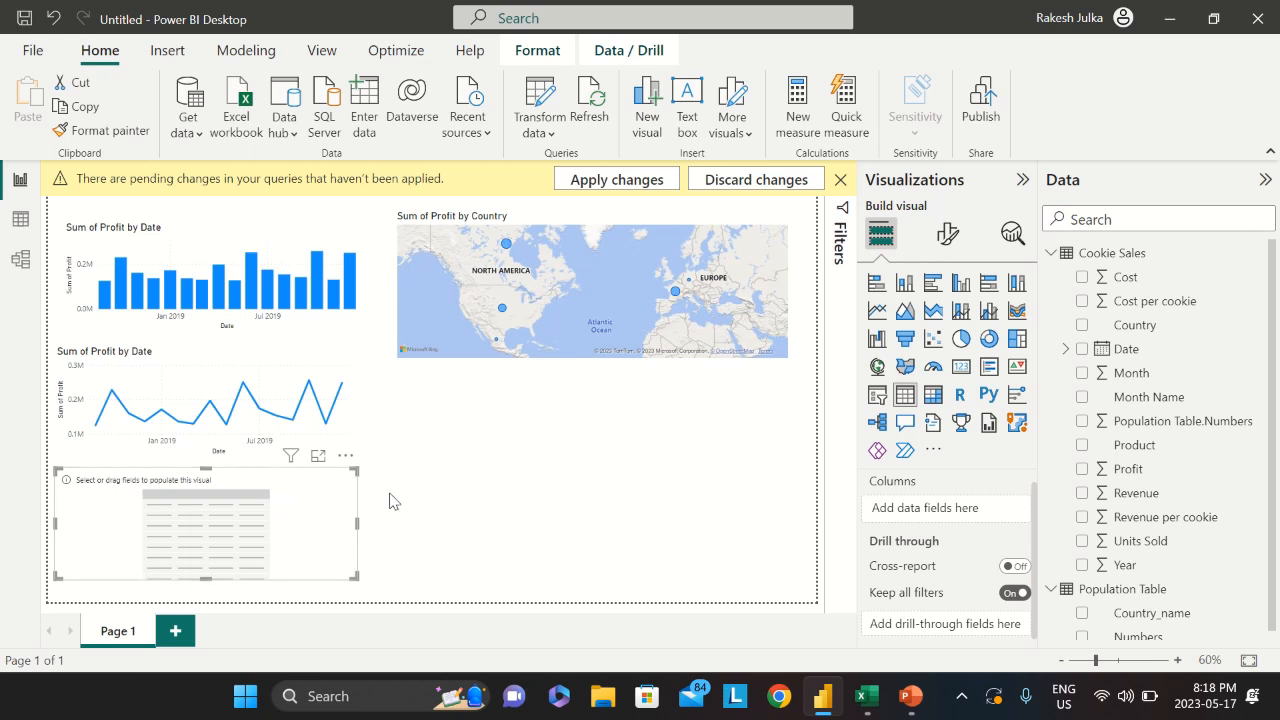
ctrl+scroll(391, 502, up, 2)
scroll(391, 502, down, 2)
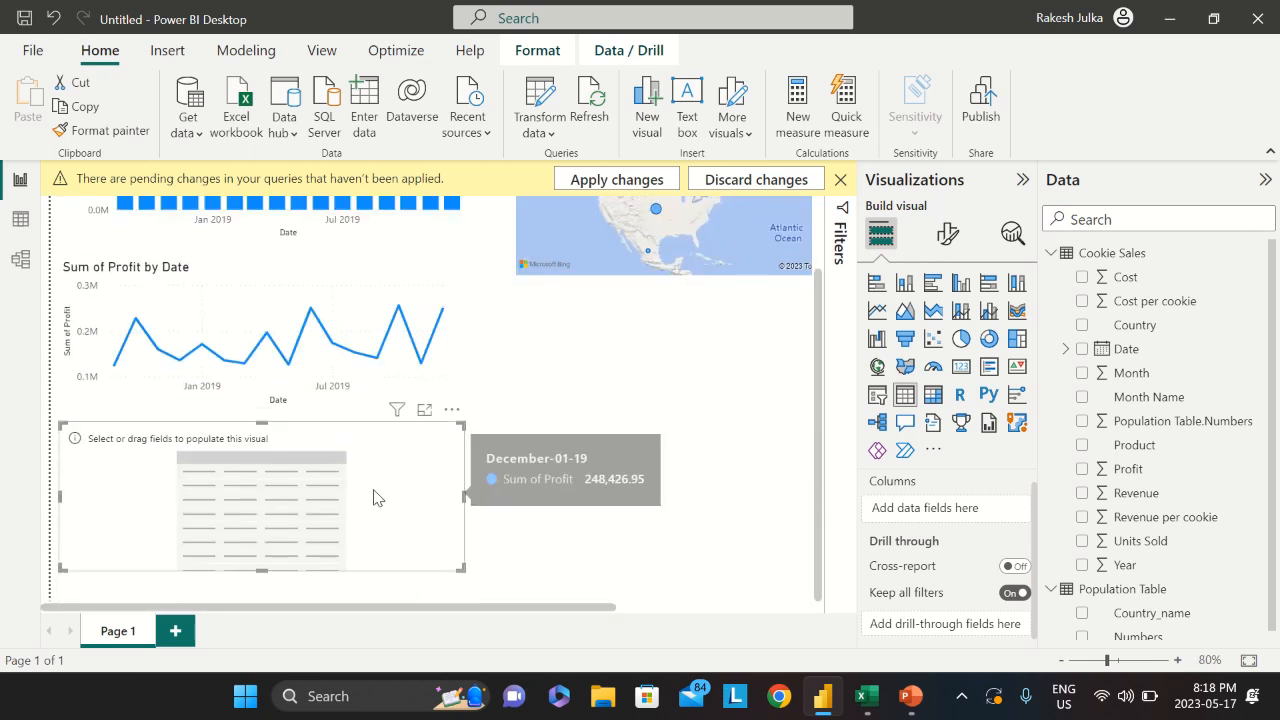
ctrl+scroll(377, 494, up, 3)
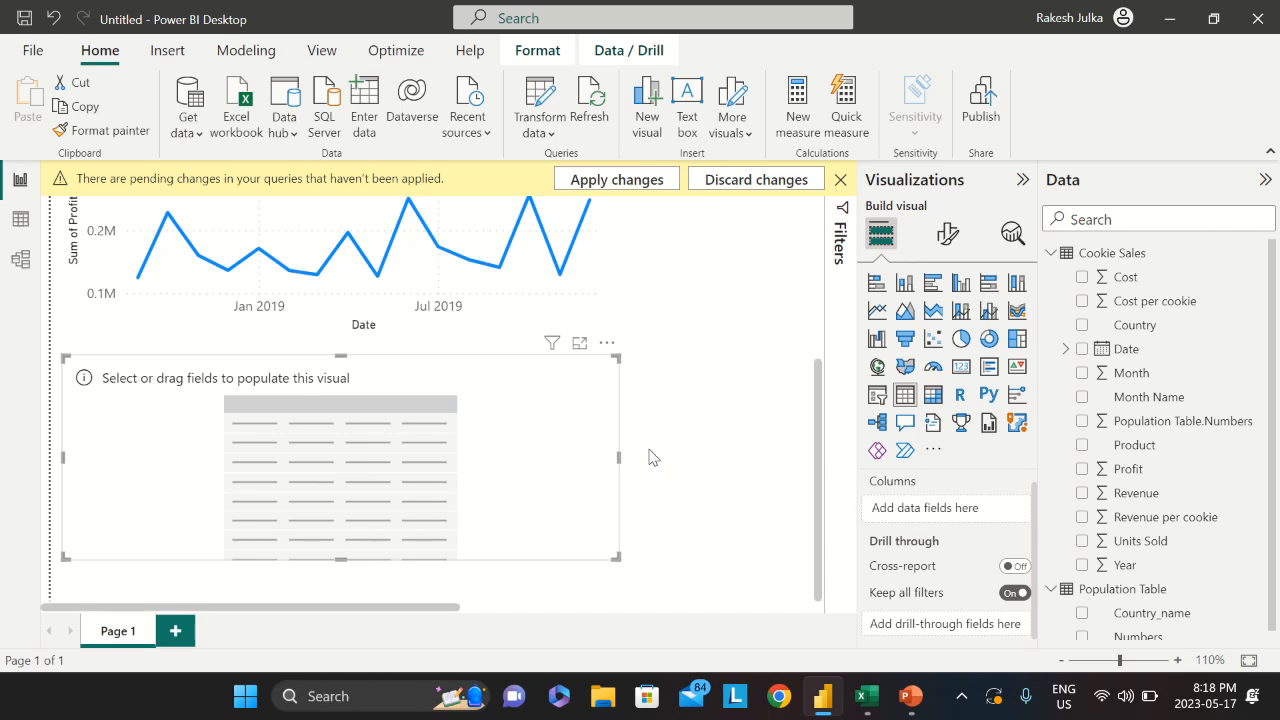
click(1081, 326)
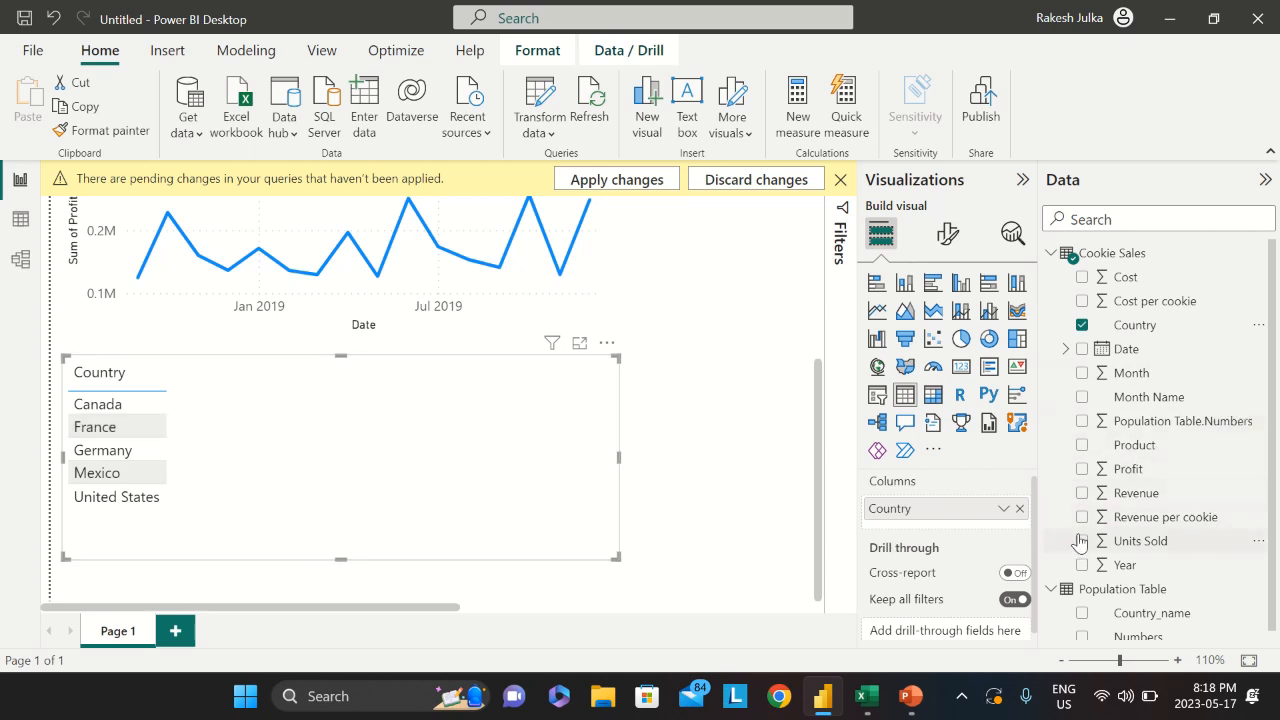
scroll(1079, 535, down, 1)
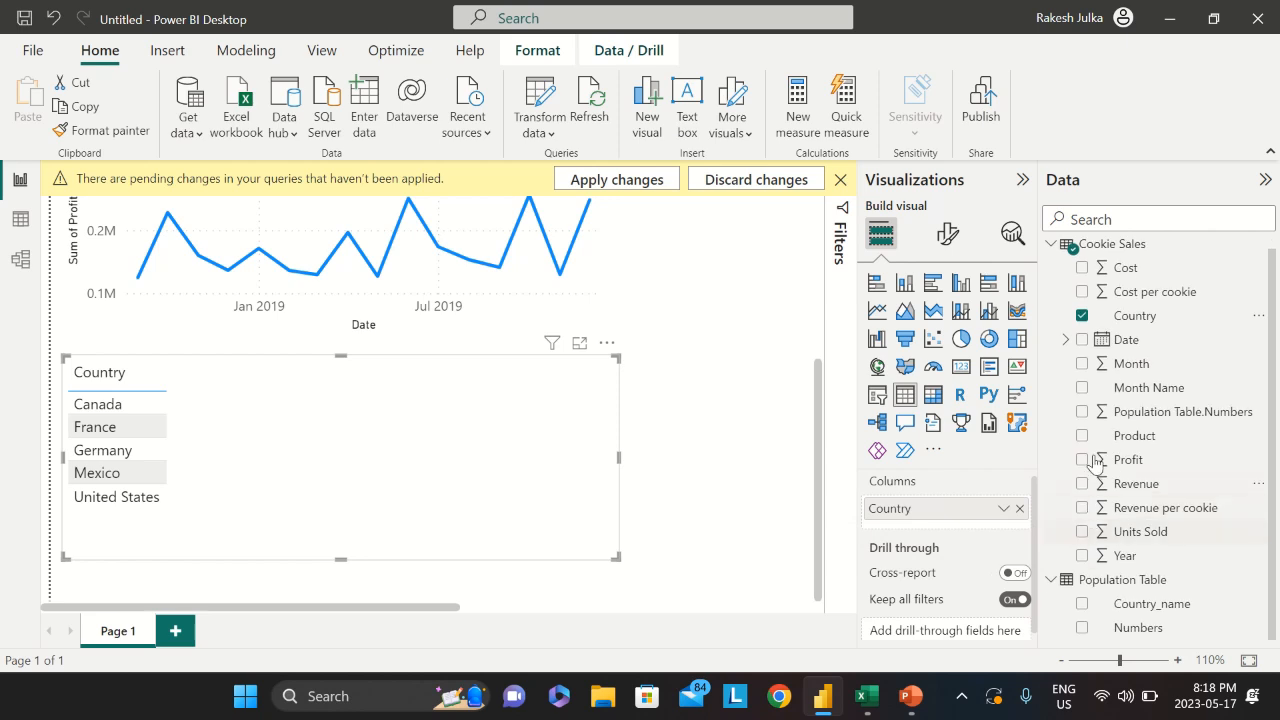
click(1082, 413)
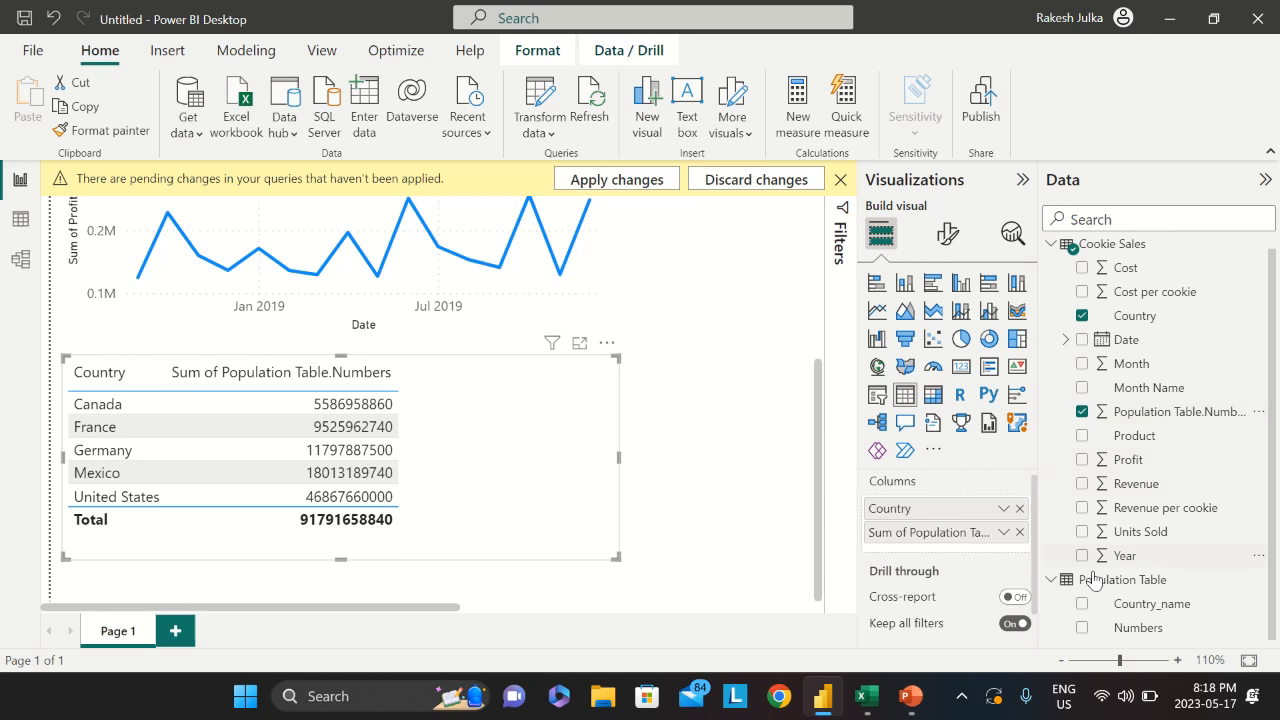
click(1082, 532)
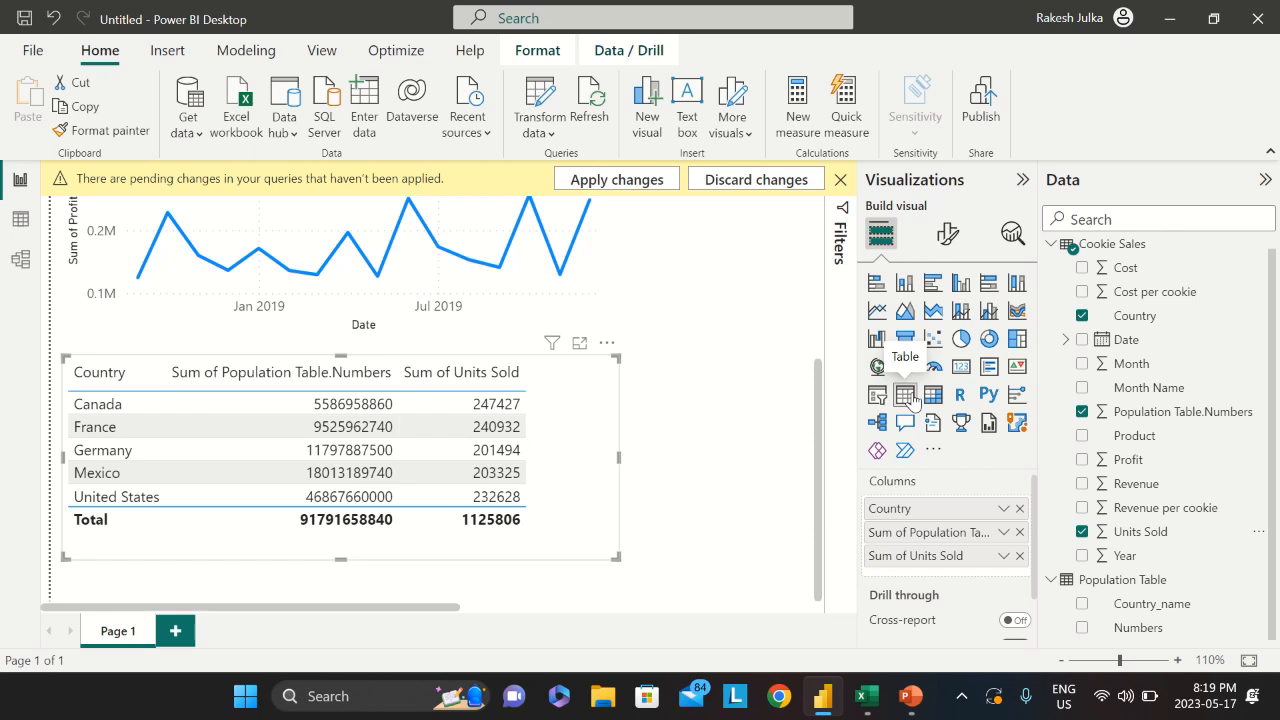
scroll(625, 437, down, 2)
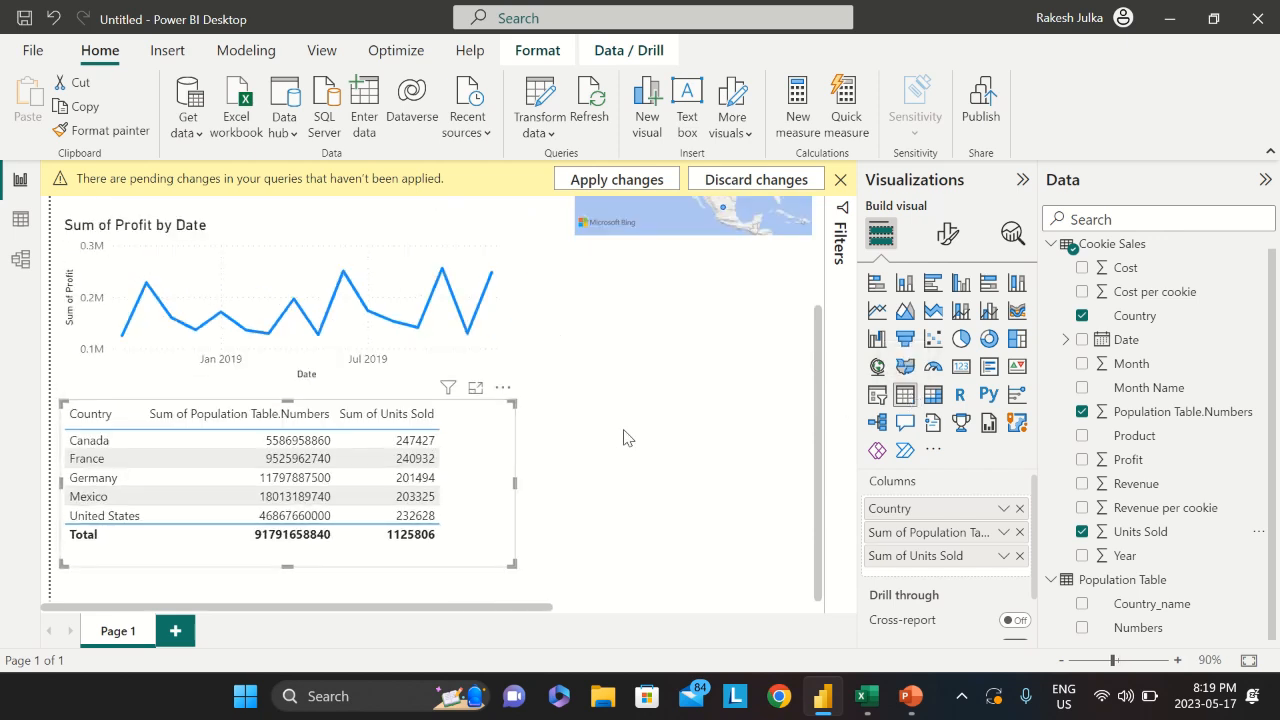
scroll(623, 437, down, 1)
scroll(620, 439, down, 1)
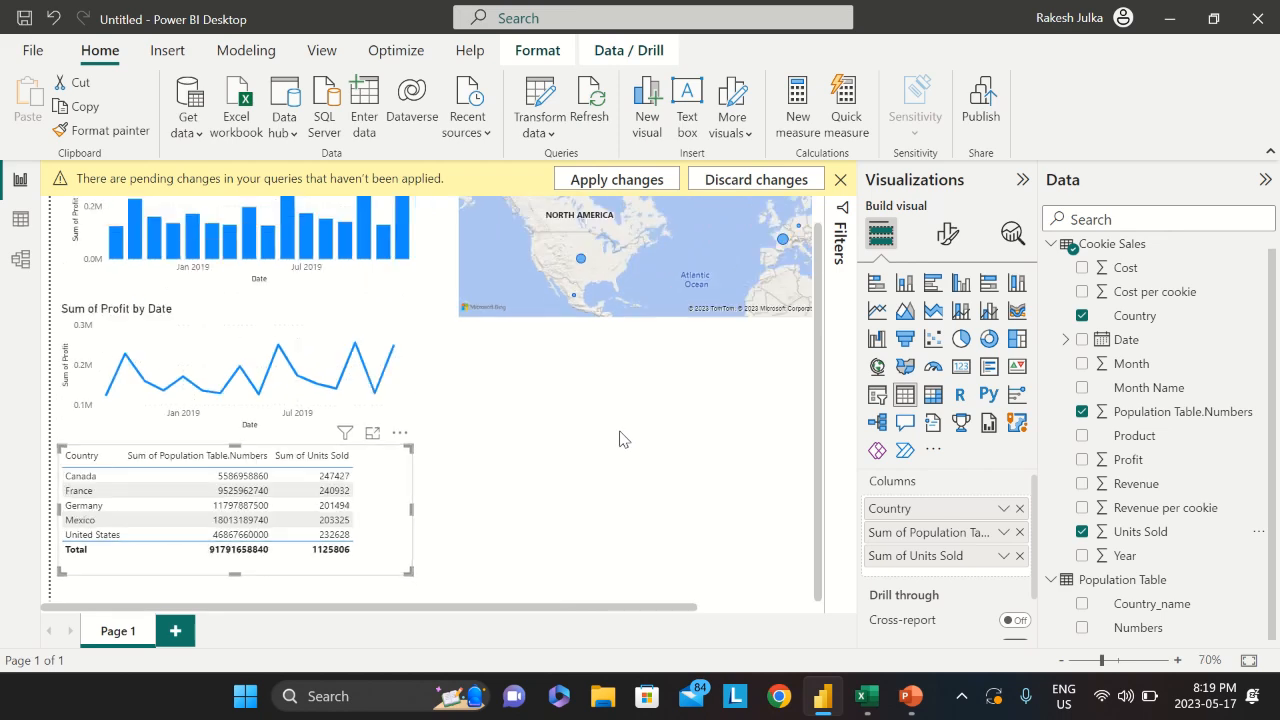
scroll(499, 441, down, 1)
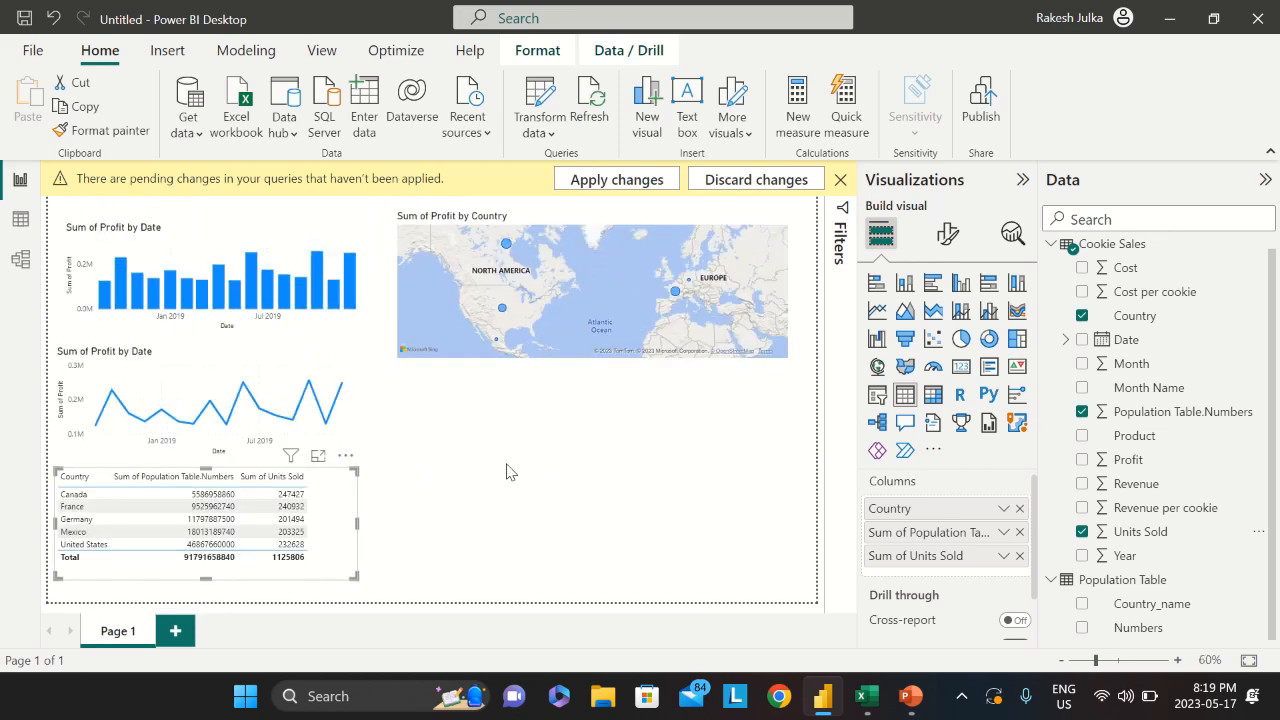
click(483, 472)
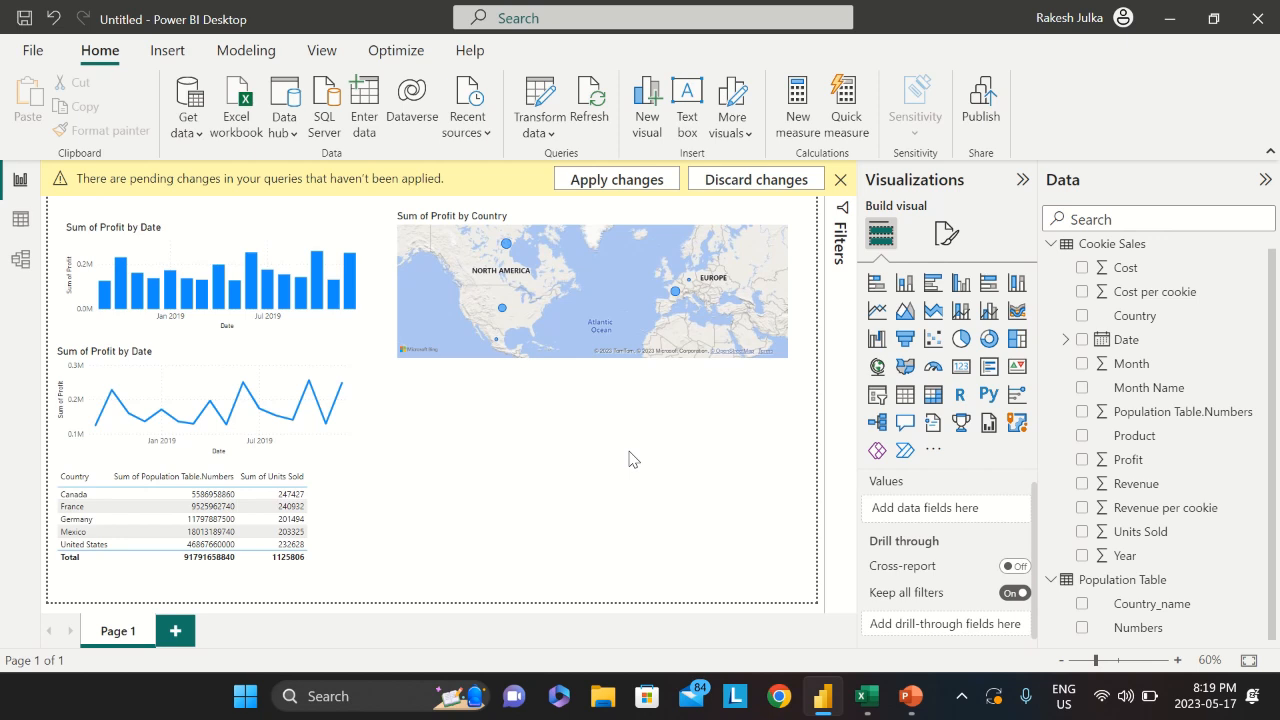
Create a Product and Sum of Profit table below the map and narrow it
click(1083, 437)
click(1083, 460)
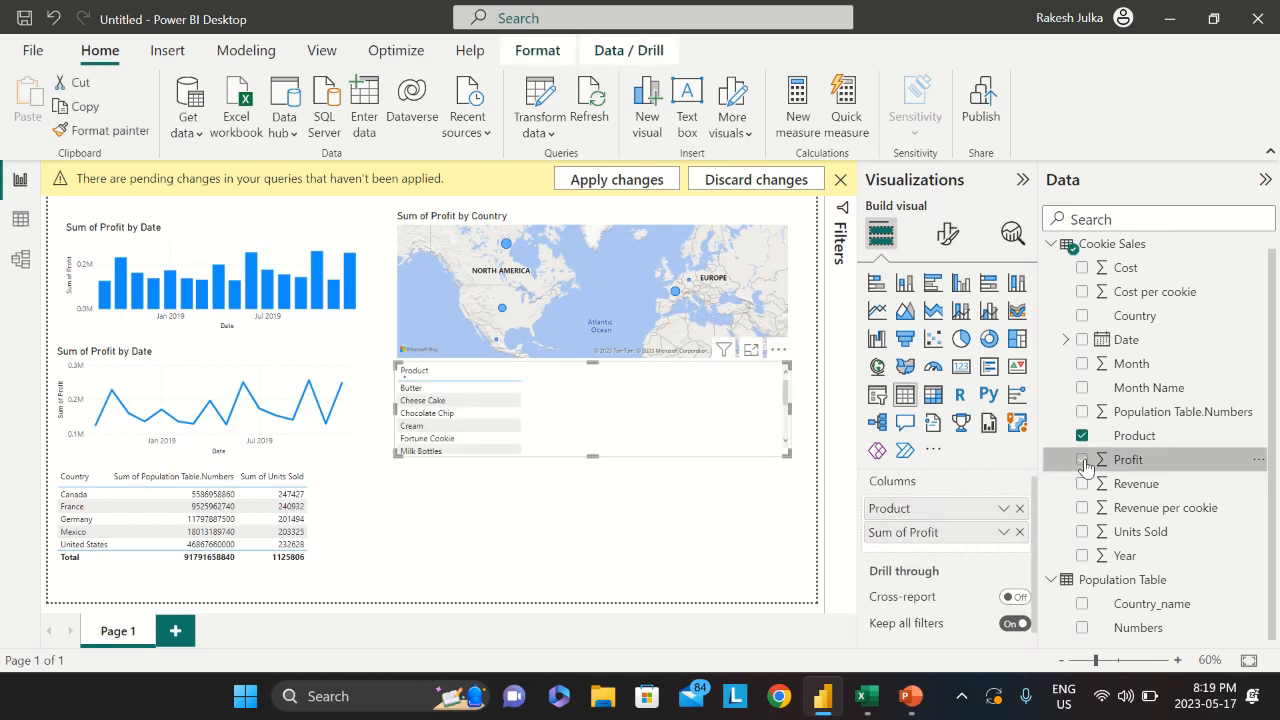
mouse_move(642, 408)
mouse_down()
mouse_move(612, 477)
mouse_move(639, 411)
mouse_up()
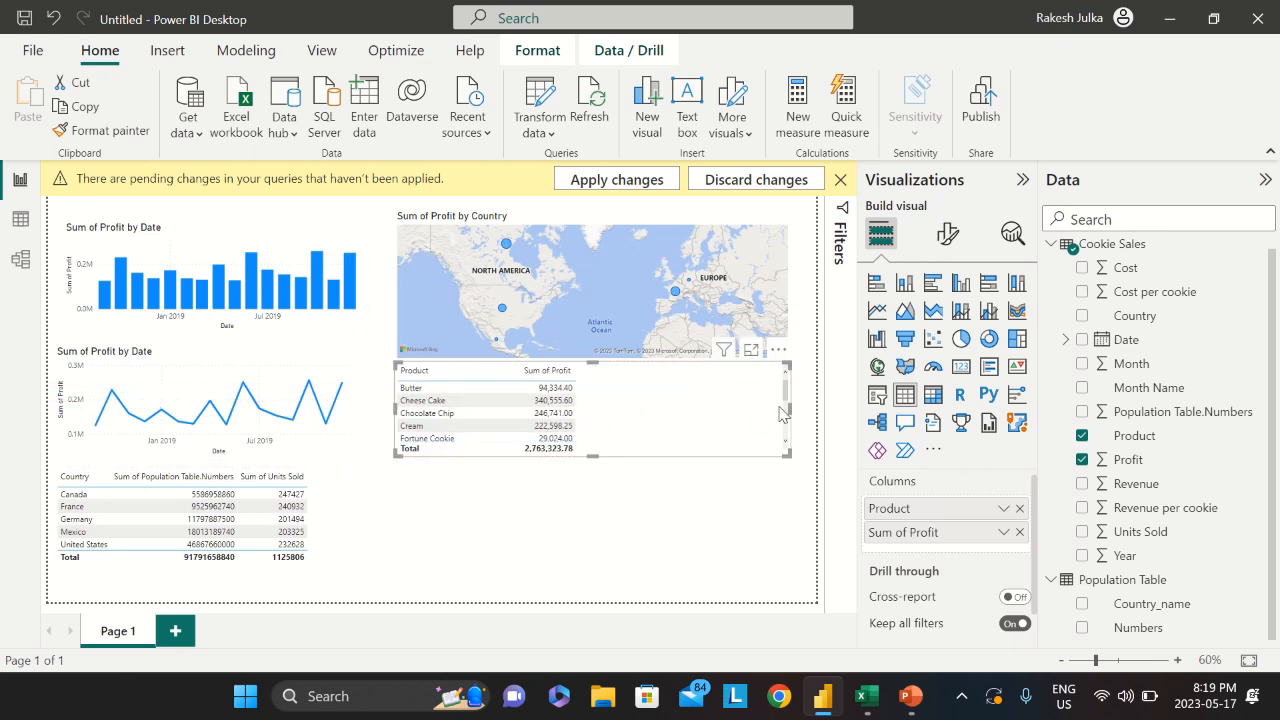
drag(790, 411, 638, 451)
Resize the product table to show every product and place it beside the country table
scroll(716, 476, up, 3)
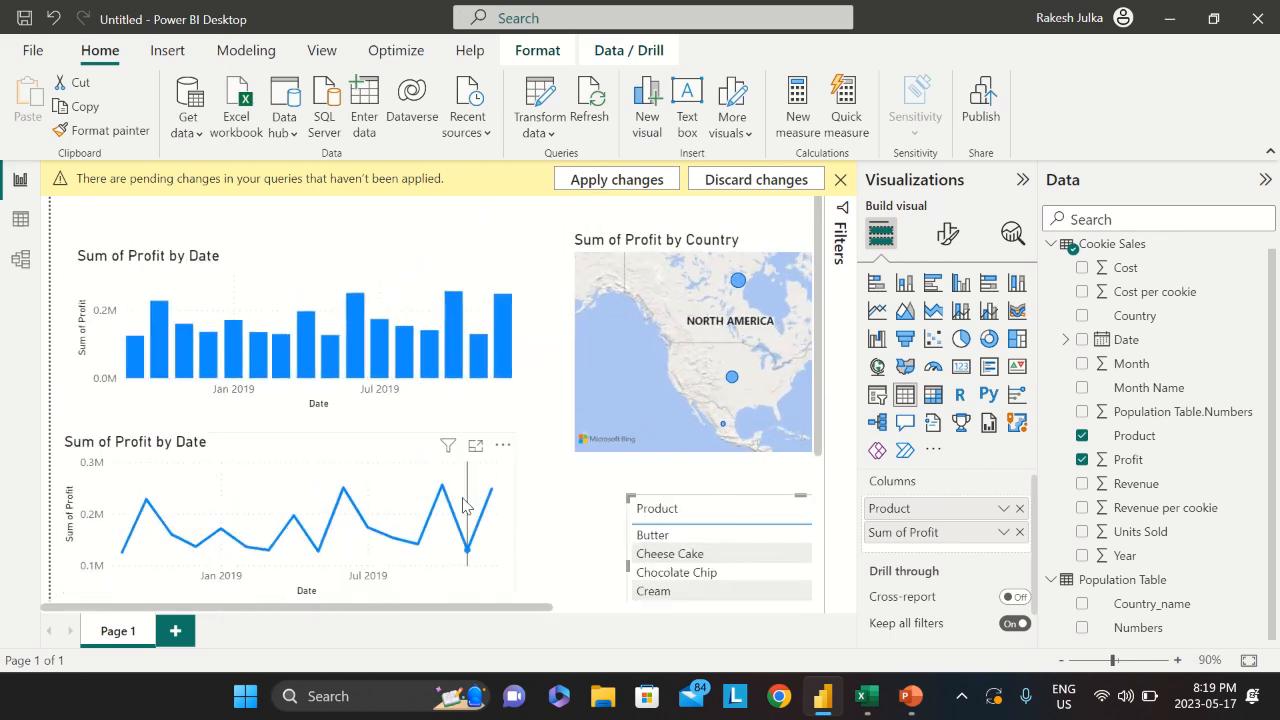
drag(470, 608, 652, 608)
scroll(697, 490, down, 3)
scroll(697, 490, down, 2)
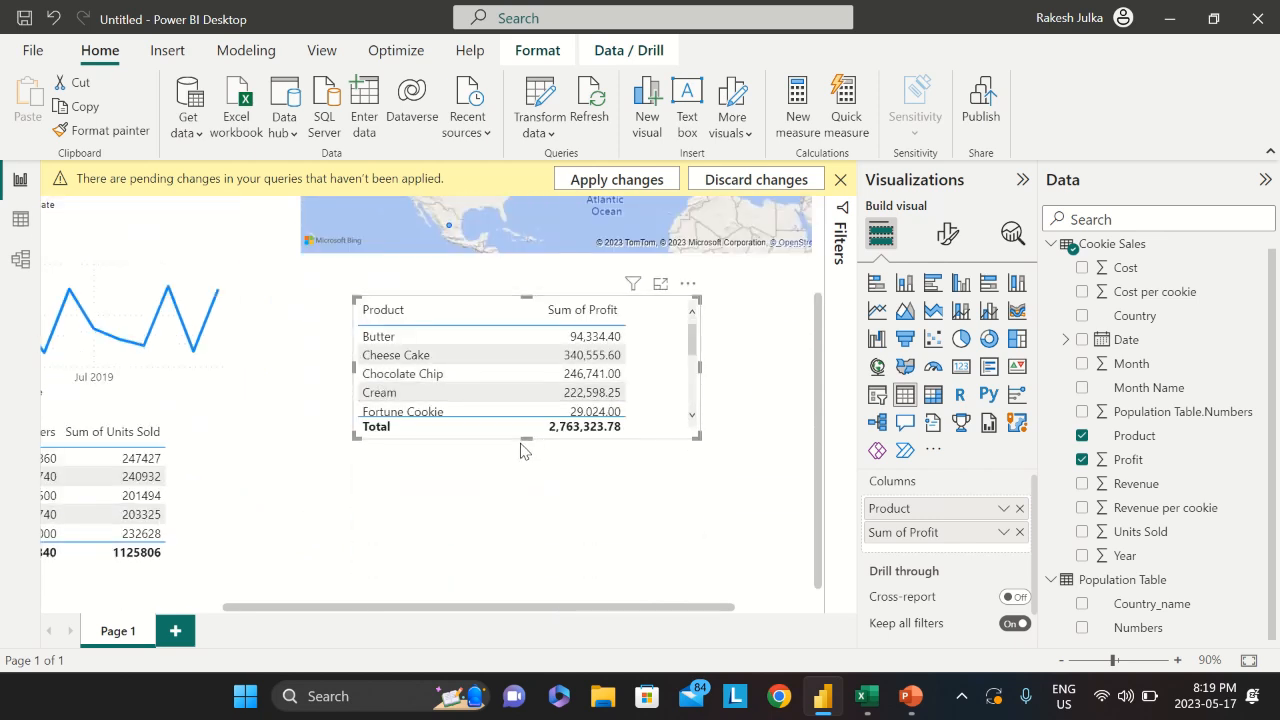
drag(524, 441, 517, 589)
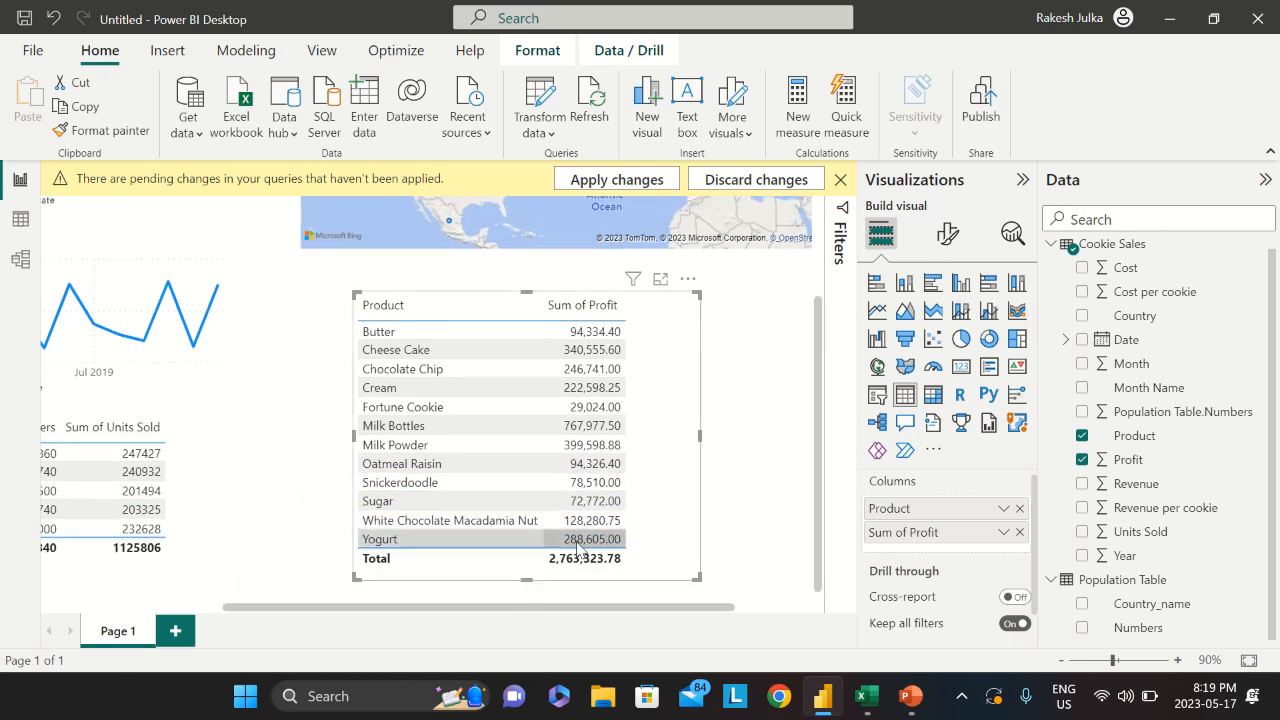
drag(523, 292, 524, 266)
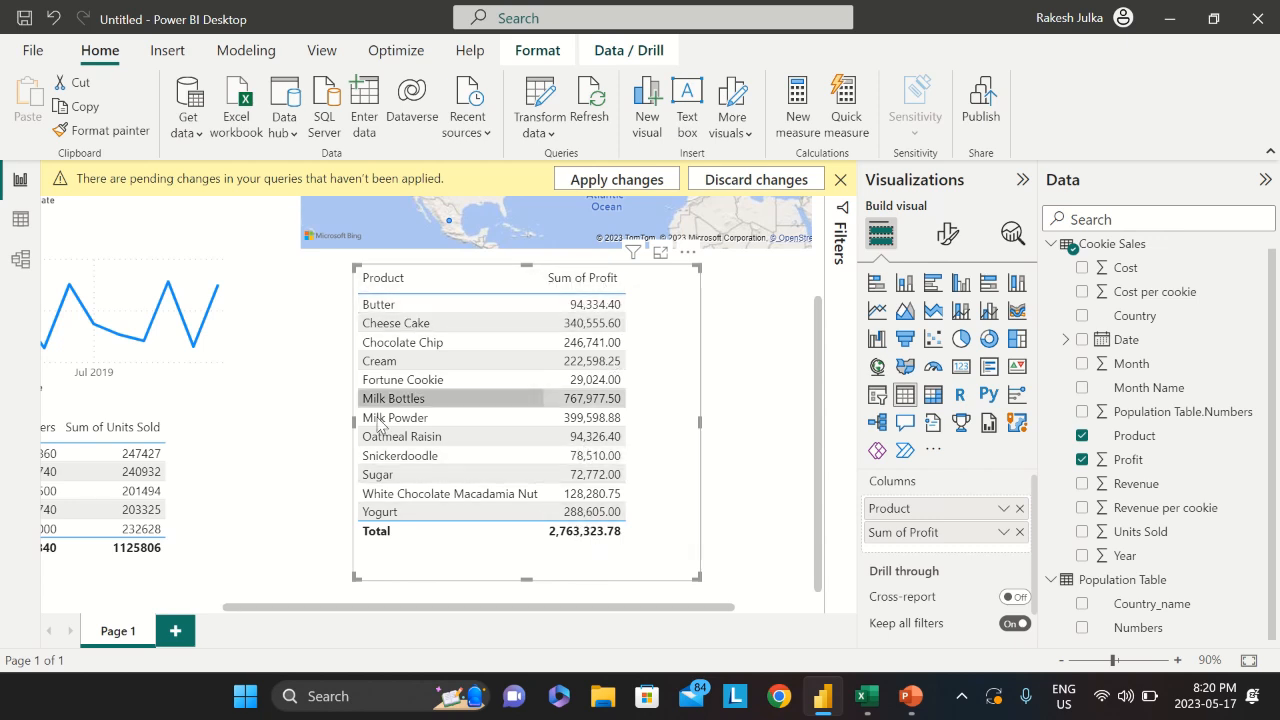
drag(525, 579, 523, 560)
drag(671, 393, 592, 383)
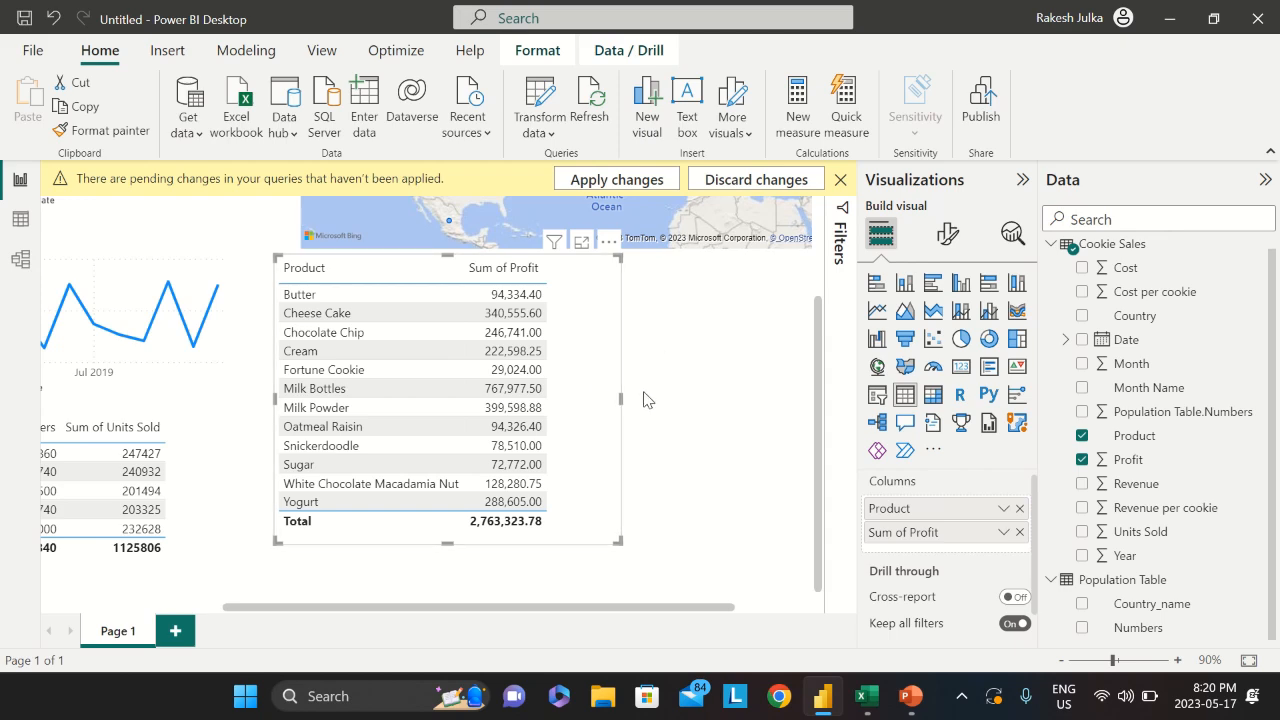
scroll(644, 400, down, 4)
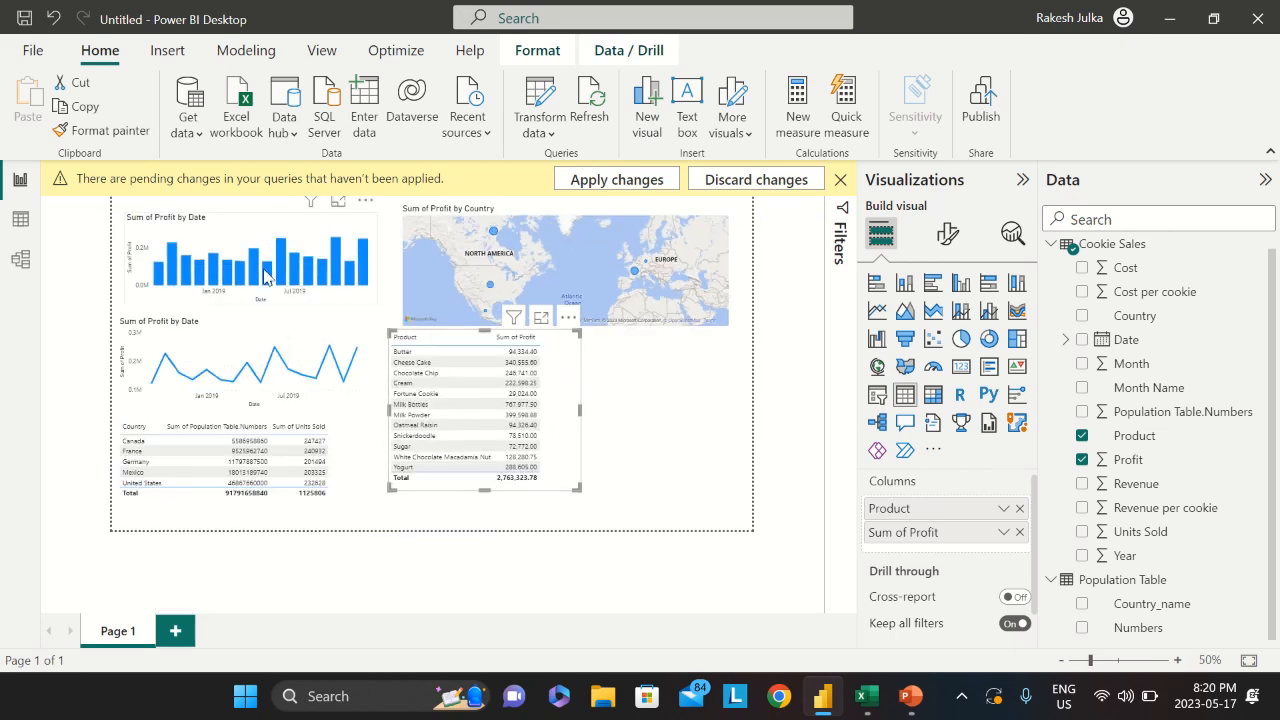
drag(566, 388, 550, 422)
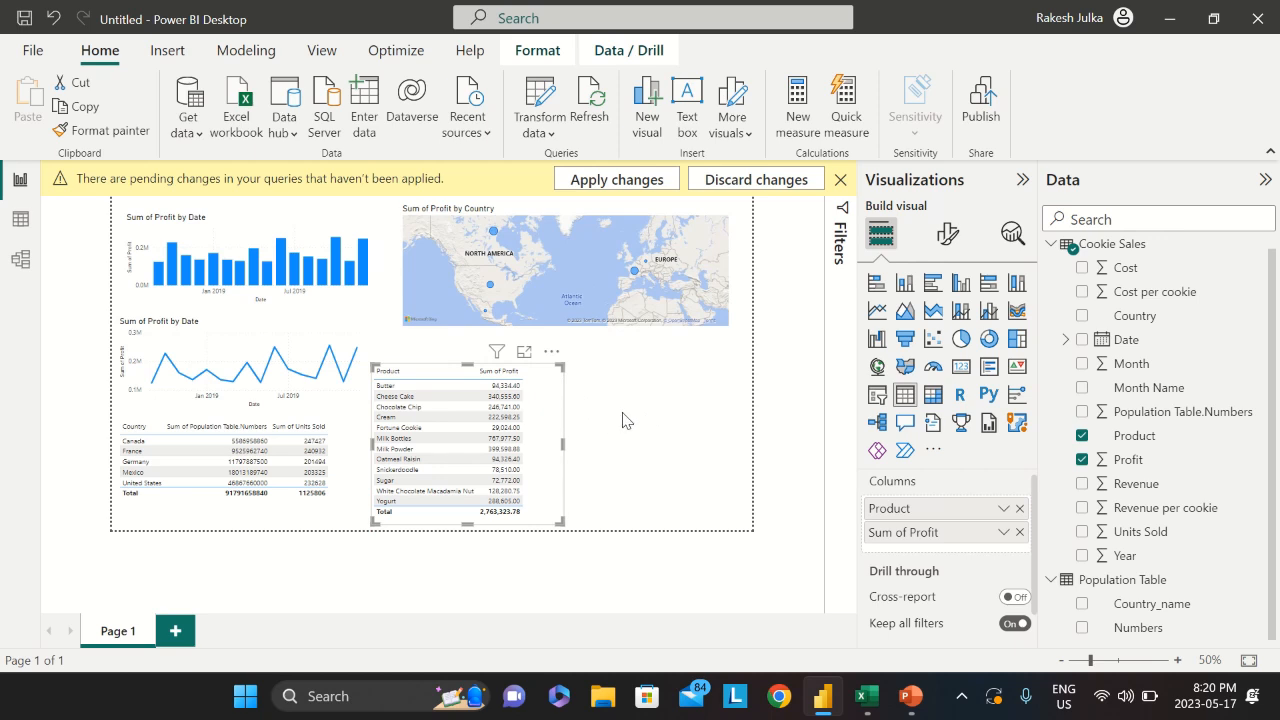
click(649, 430)
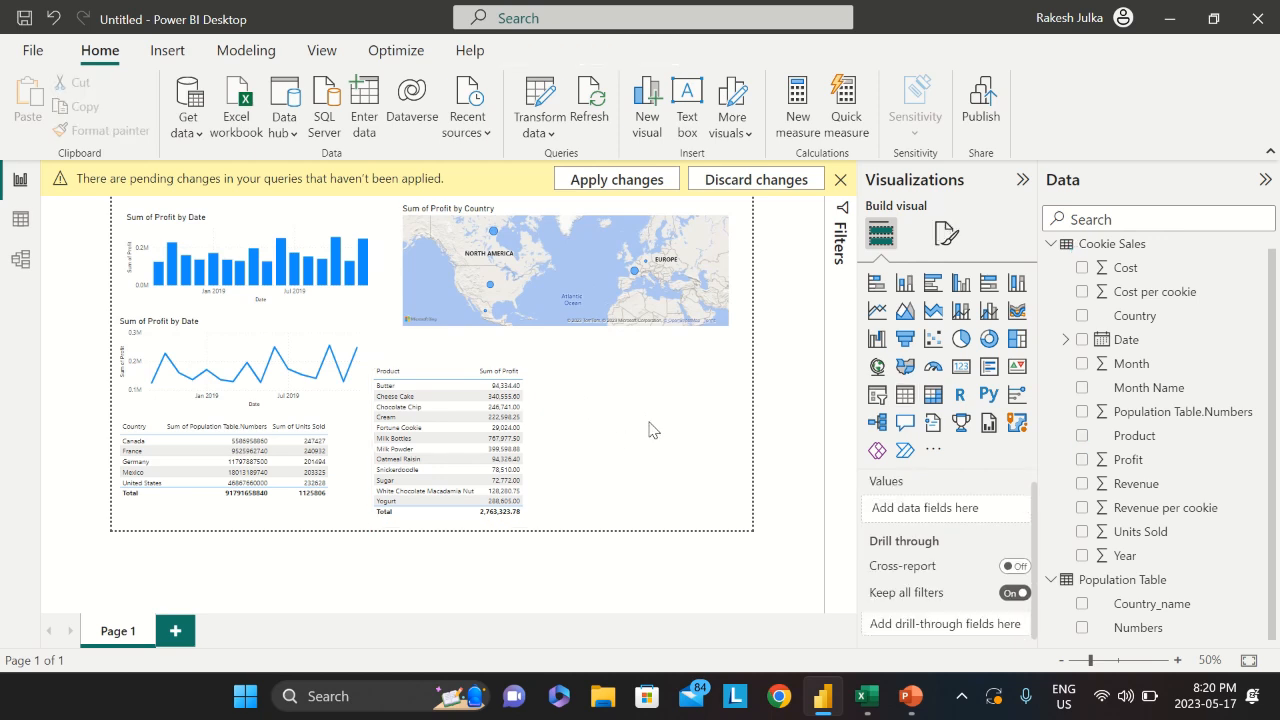
Add a Country slicer, then shorten, narrow and align it to fit its five countries
scroll(649, 430, up, 1)
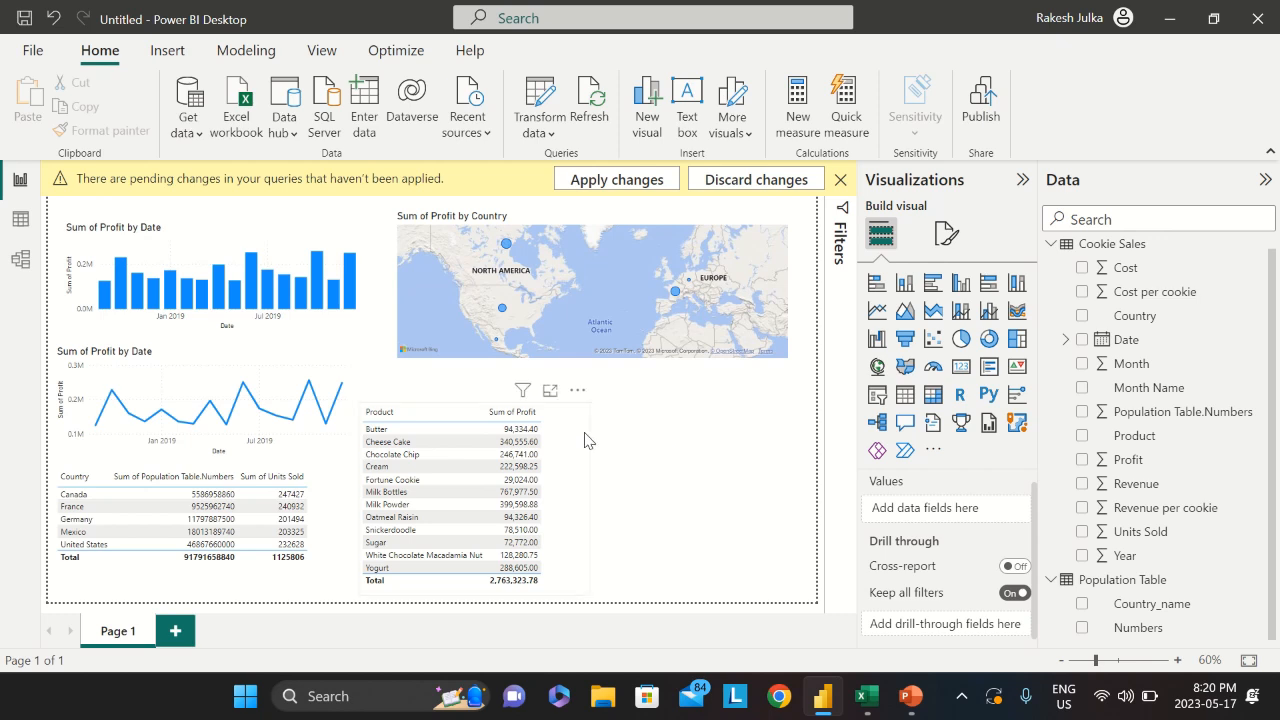
click(878, 396)
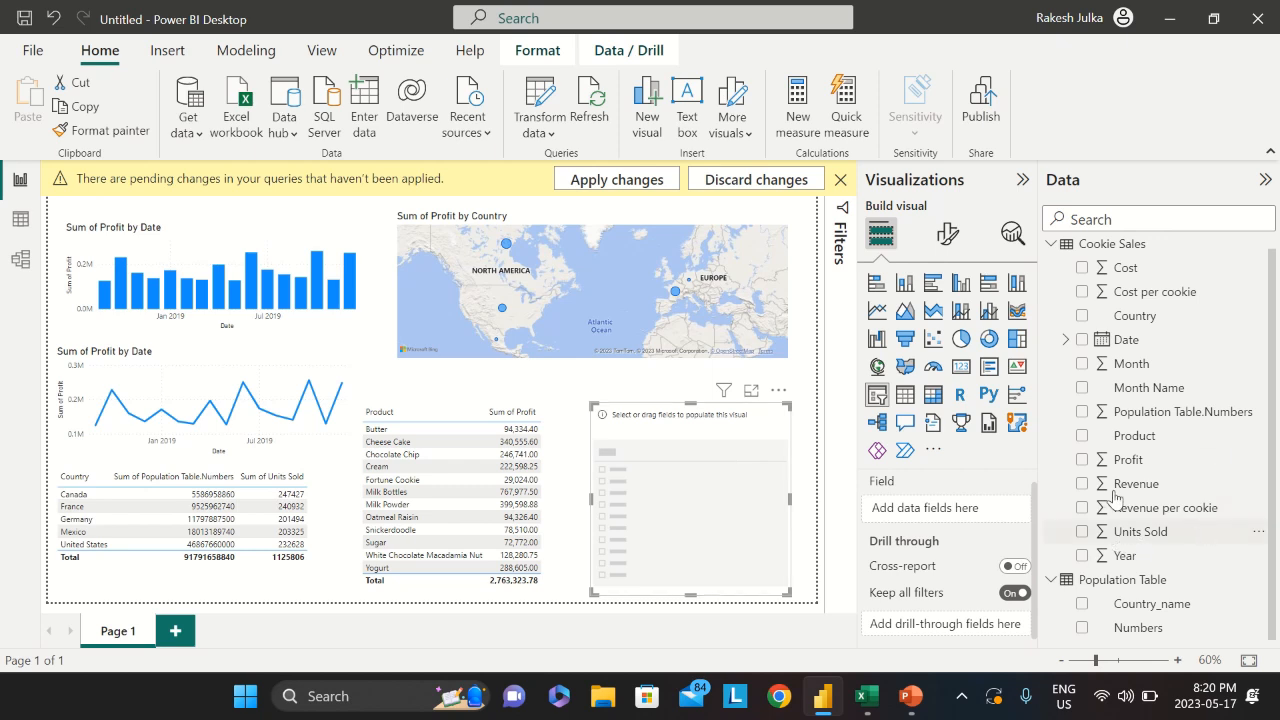
click(1081, 316)
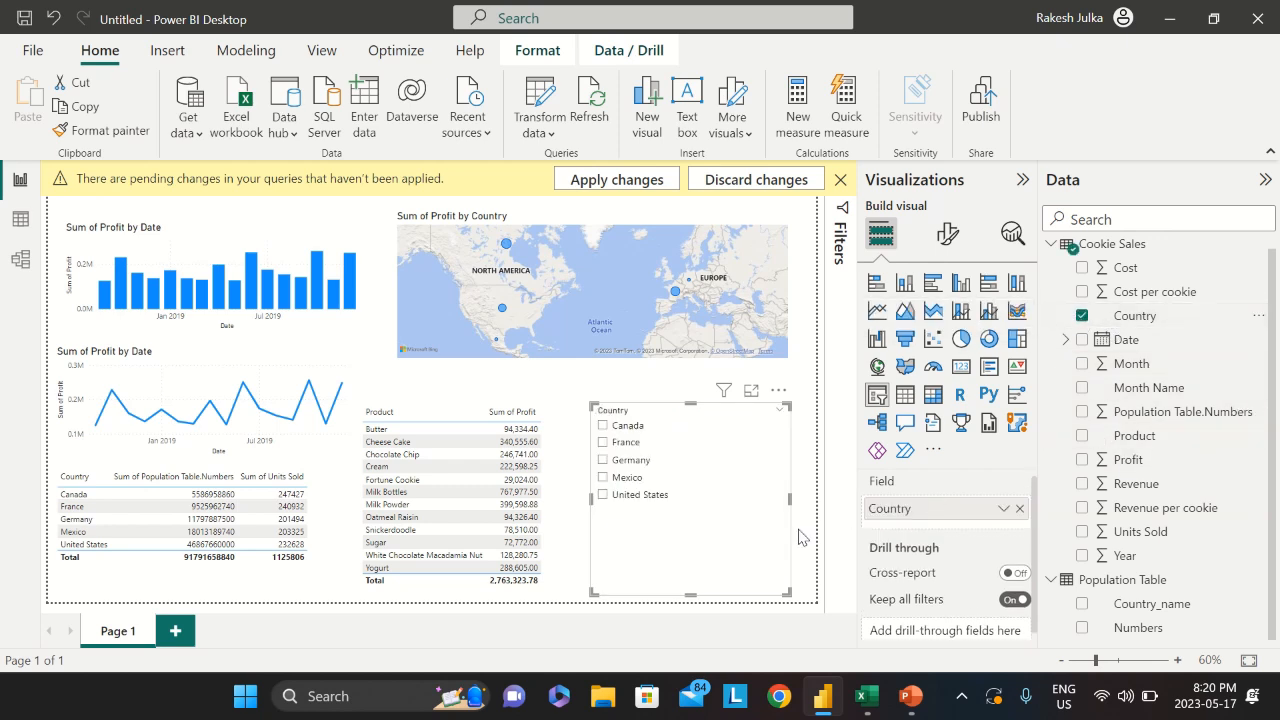
drag(689, 594, 690, 513)
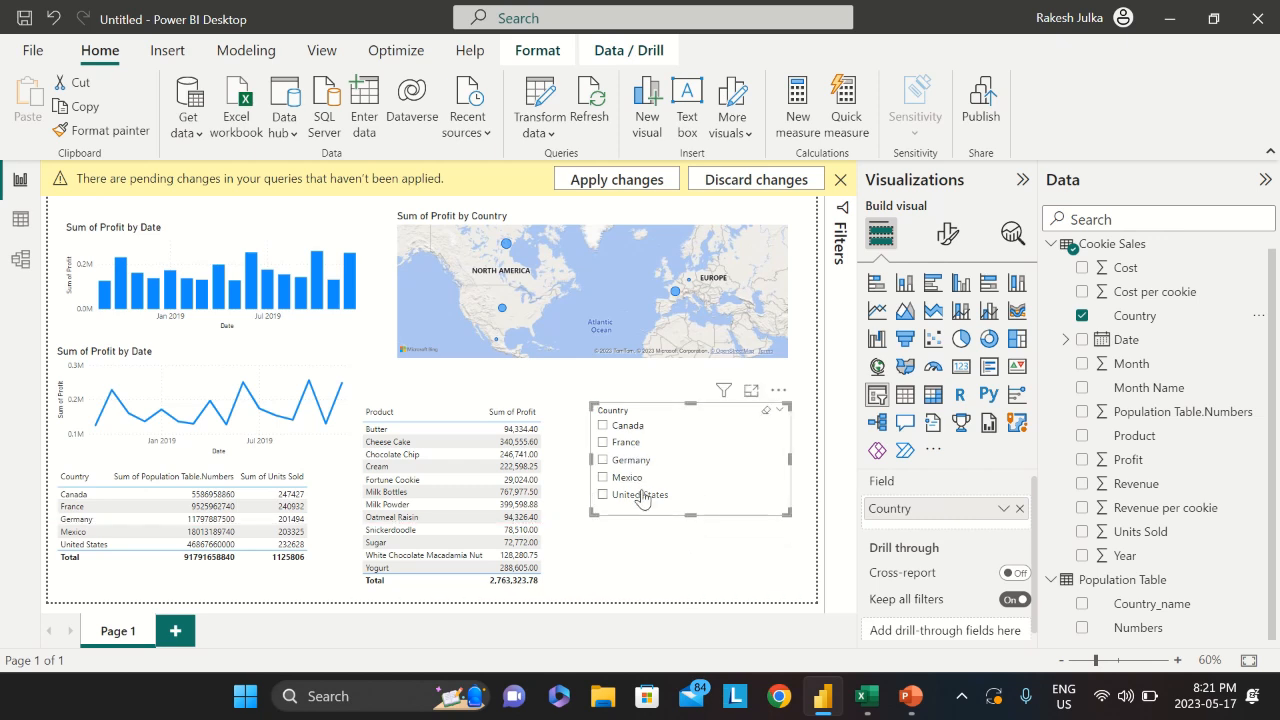
drag(789, 468, 705, 472)
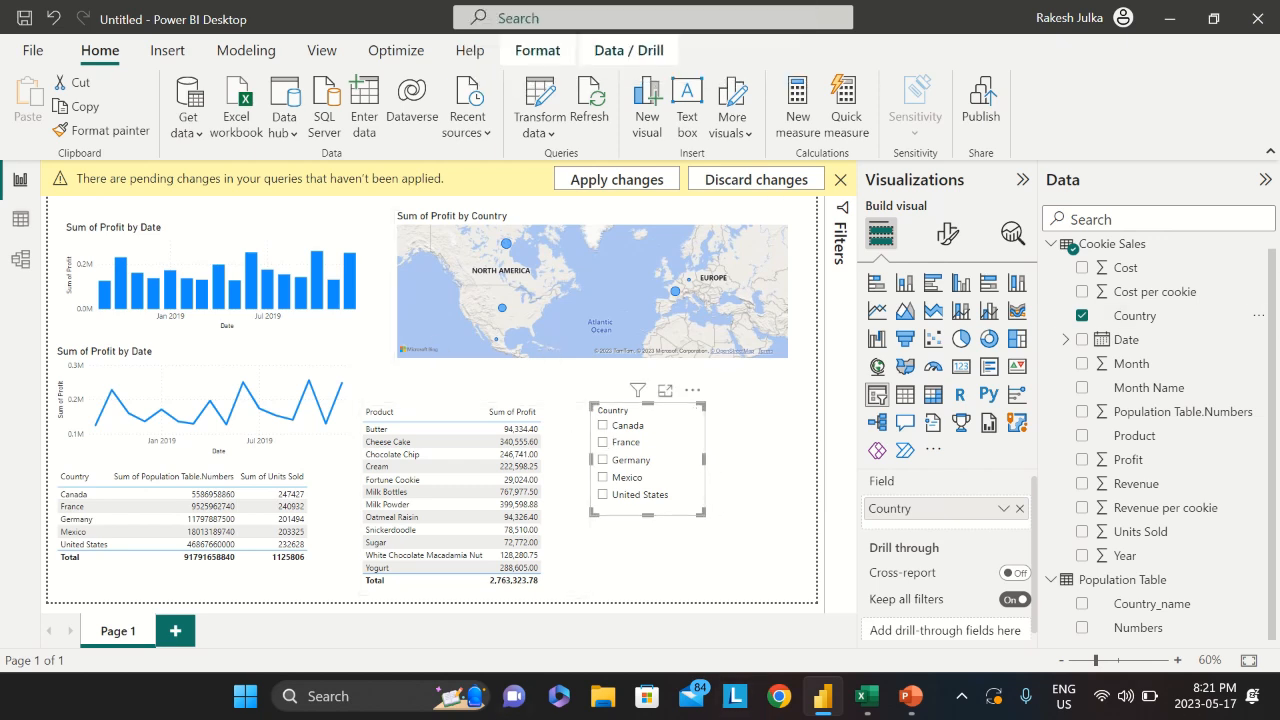
drag(671, 449, 672, 455)
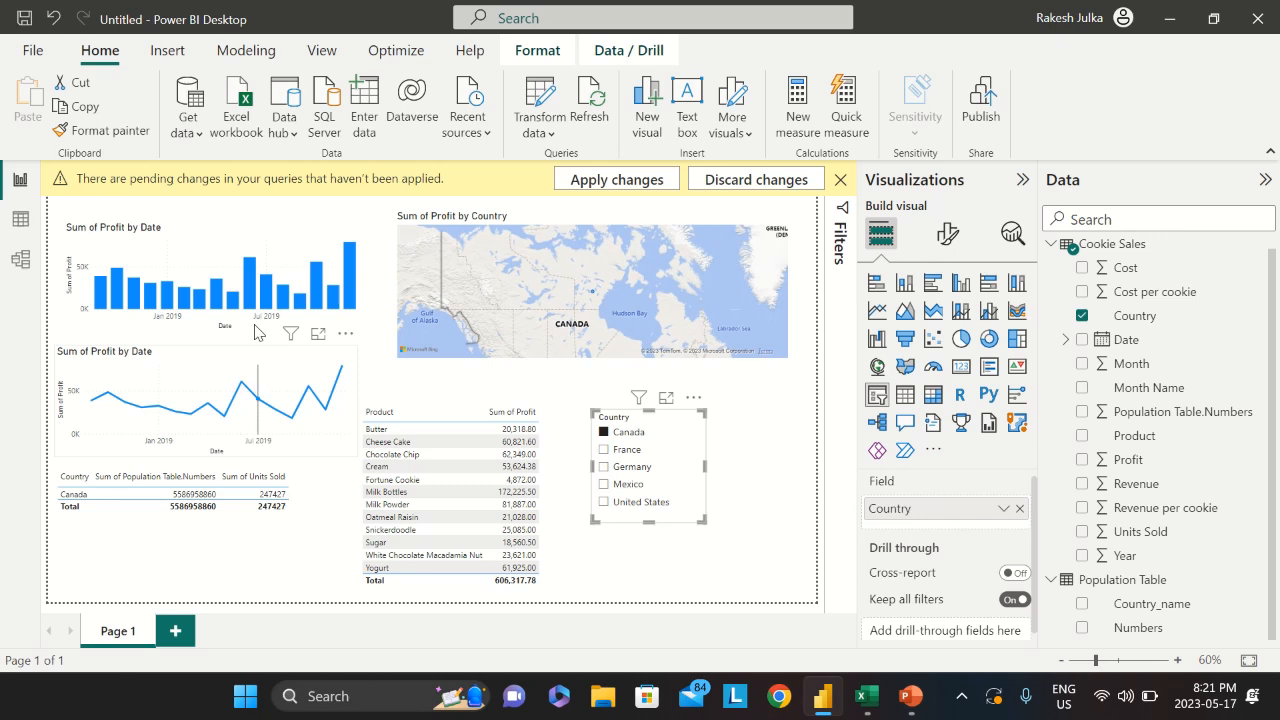
Filter by France, Mexico and United States in turn, then select all five countries
click(604, 450)
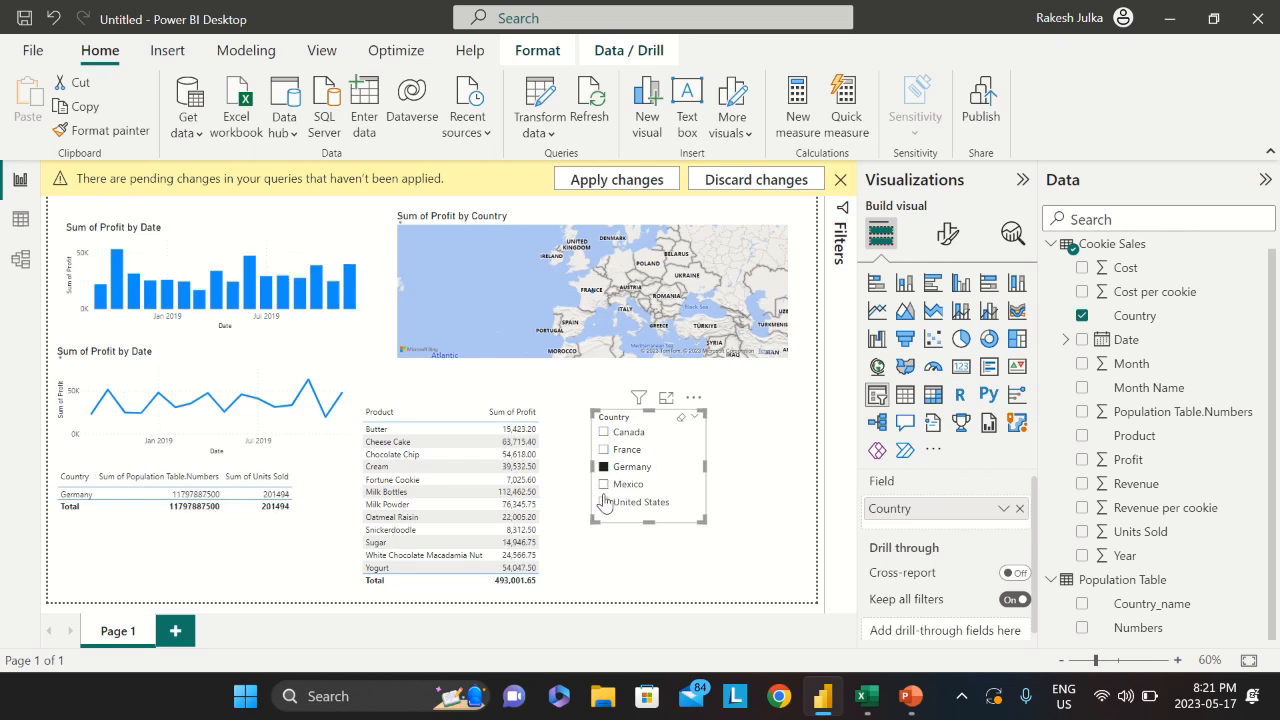
click(603, 484)
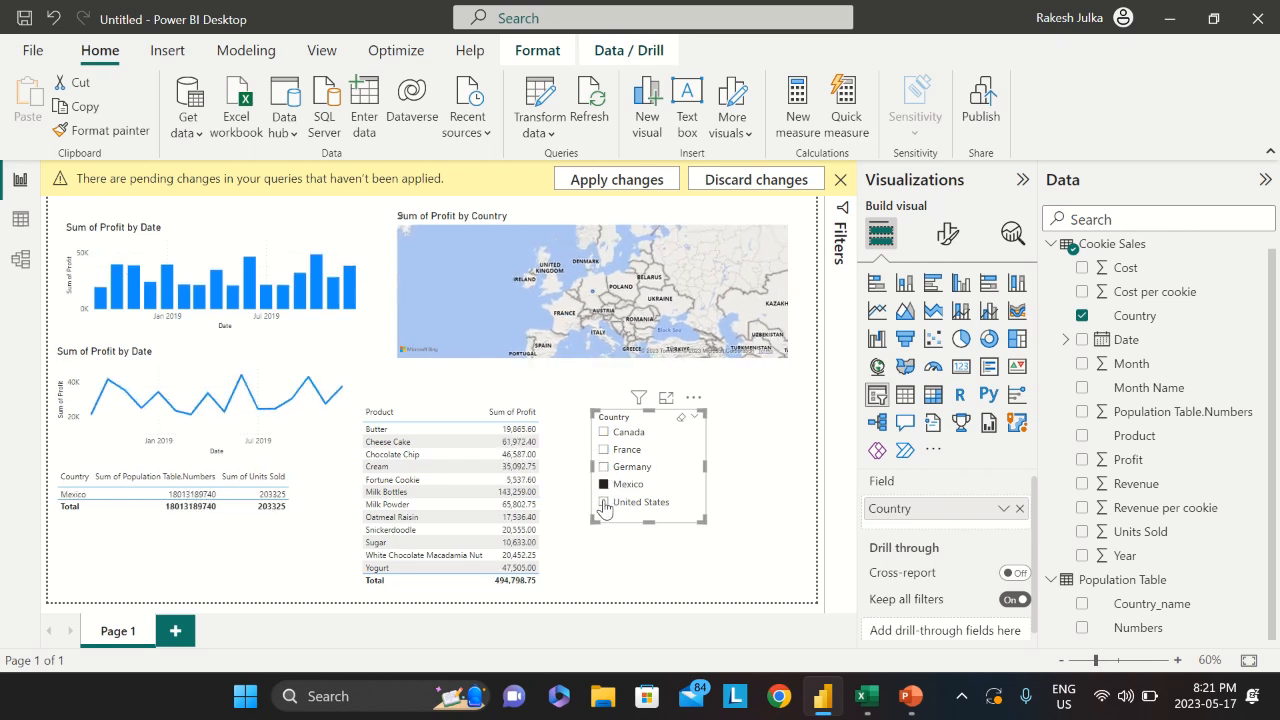
click(603, 502)
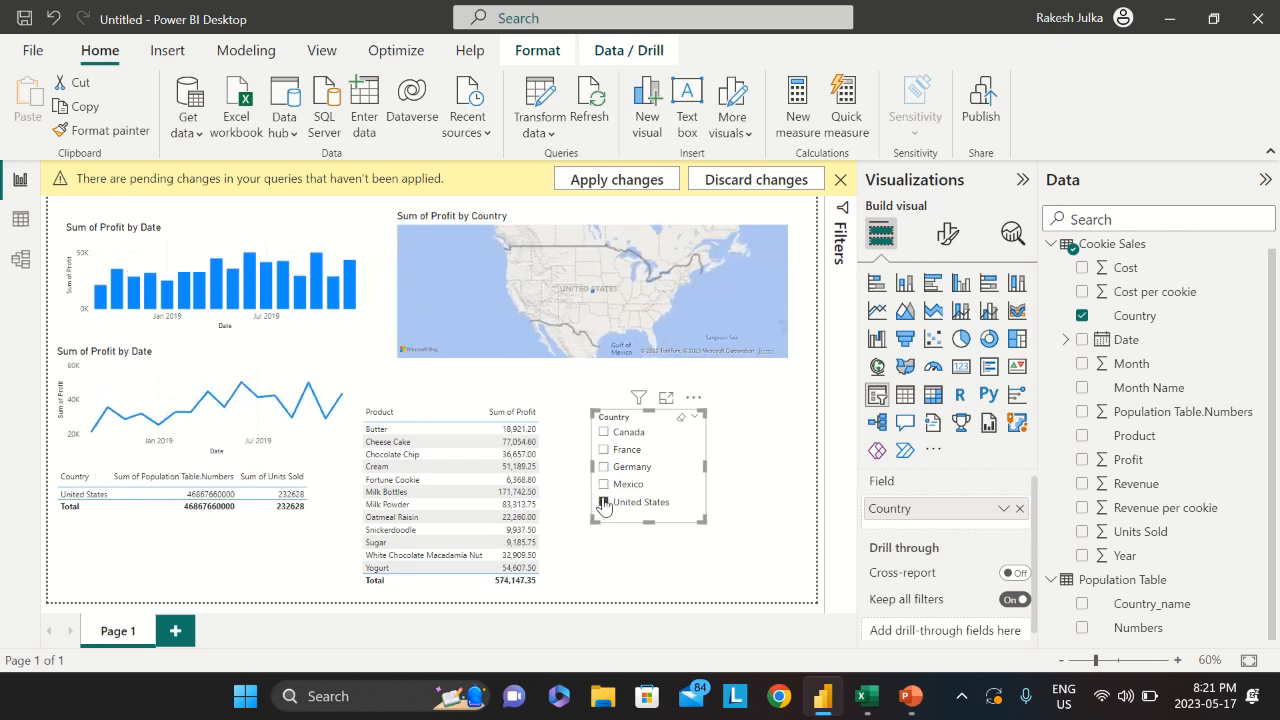
ctrl+click(603, 484)
ctrl+click(603, 466)
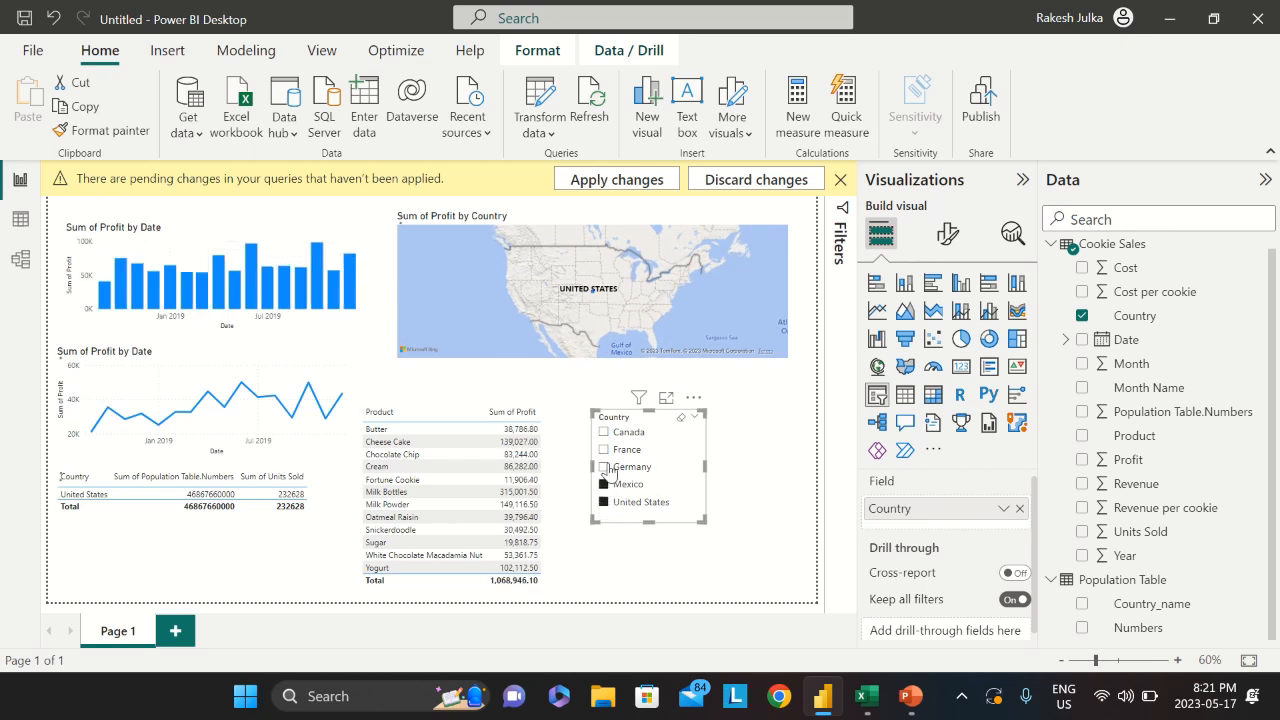
ctrl+click(606, 450)
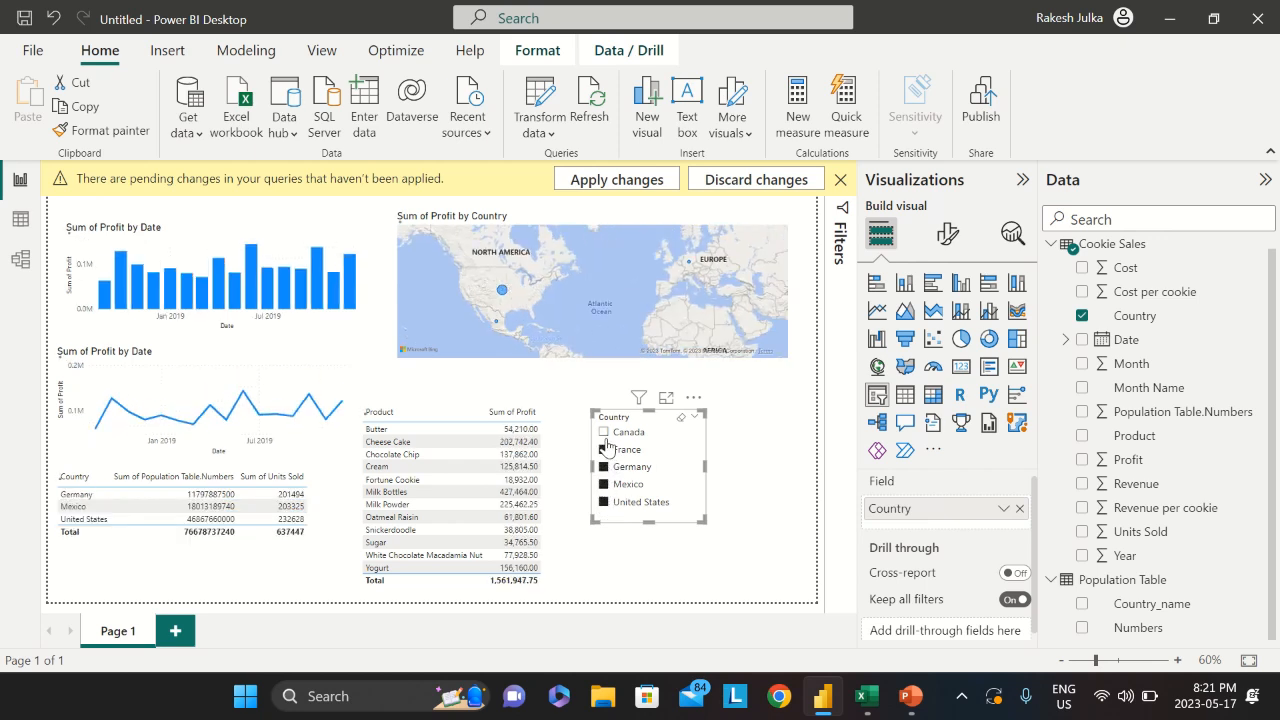
ctrl+click(604, 433)
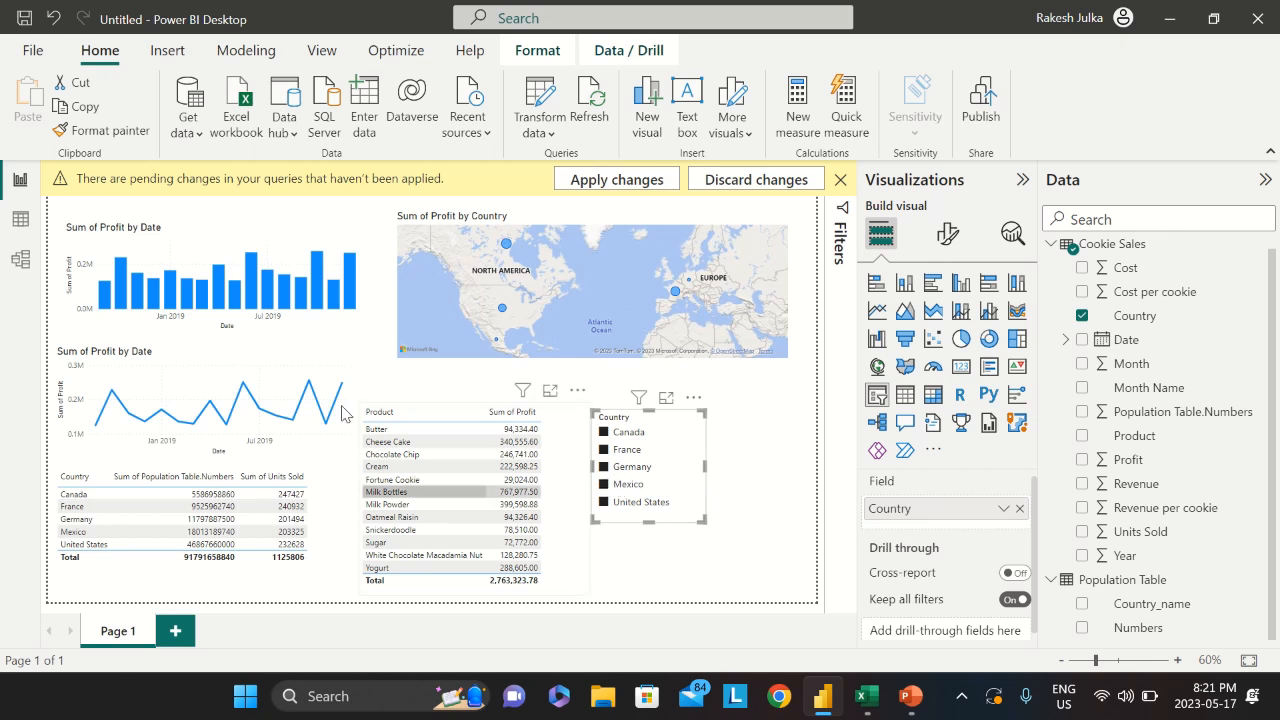
click(333, 60)
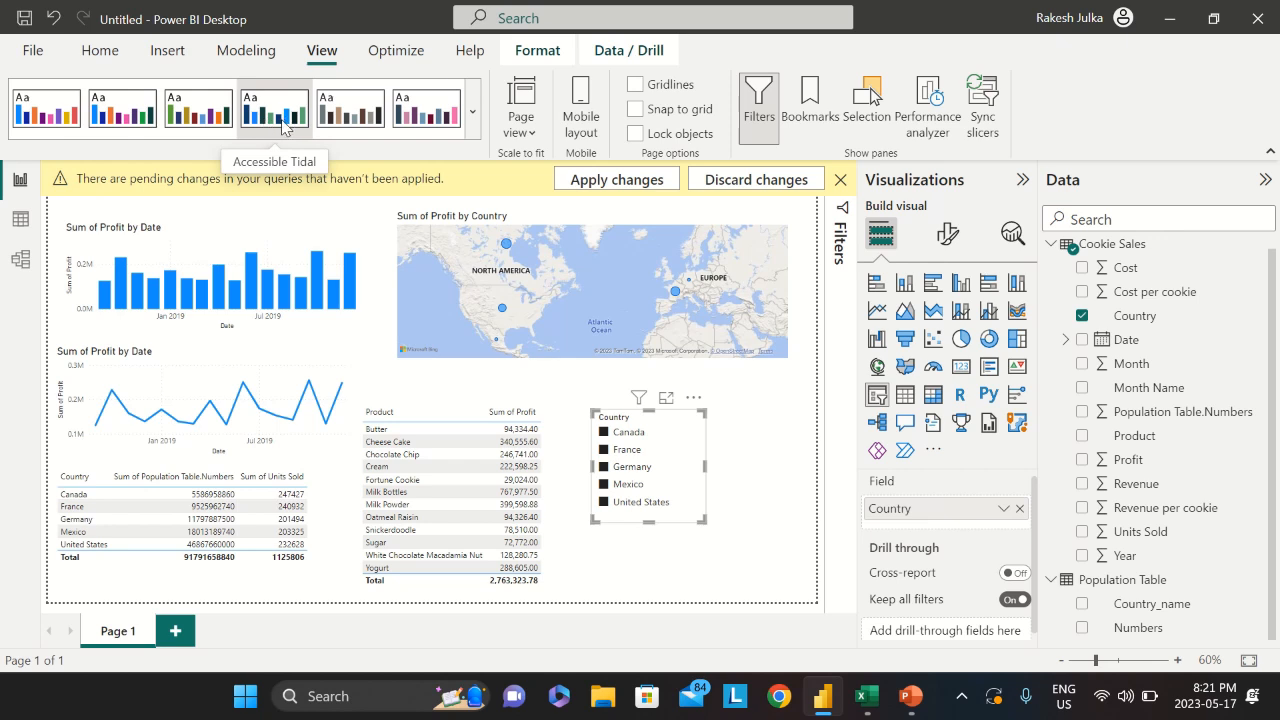
Try the dark Innovate theme, dismiss the pending-changes banner, then apply the Tidal theme
click(473, 127)
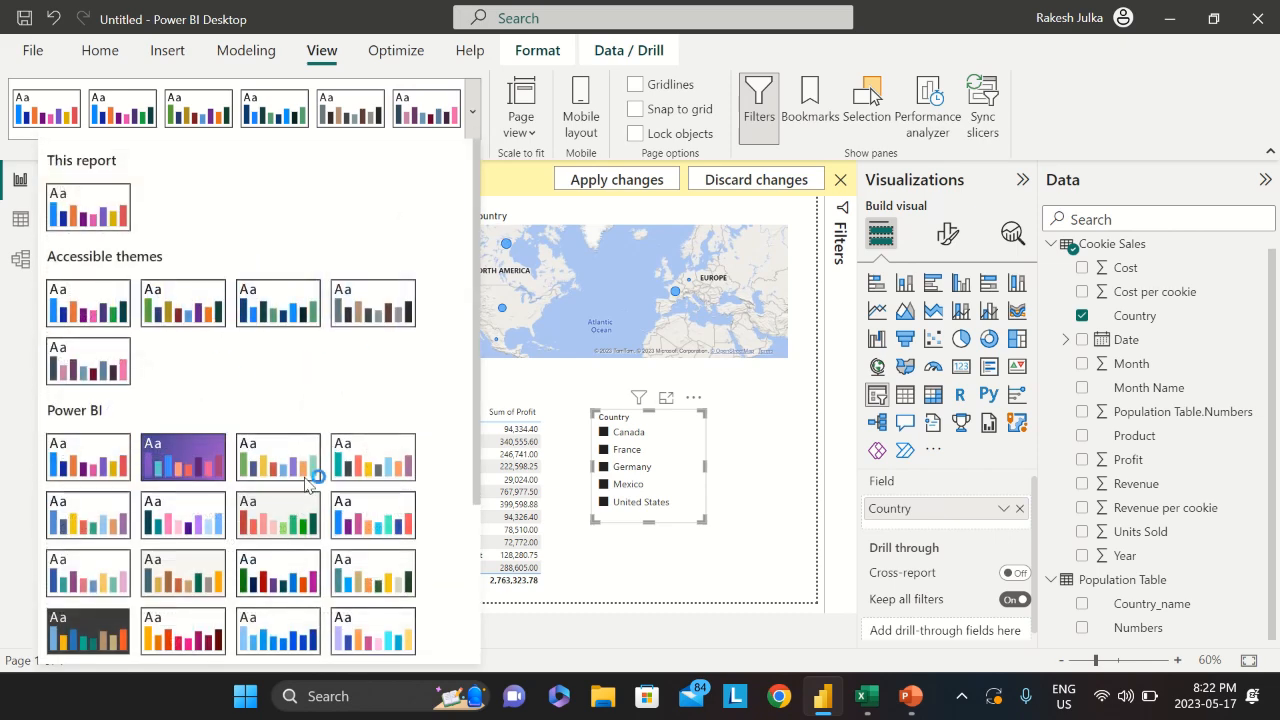
scroll(310, 478, down, 3)
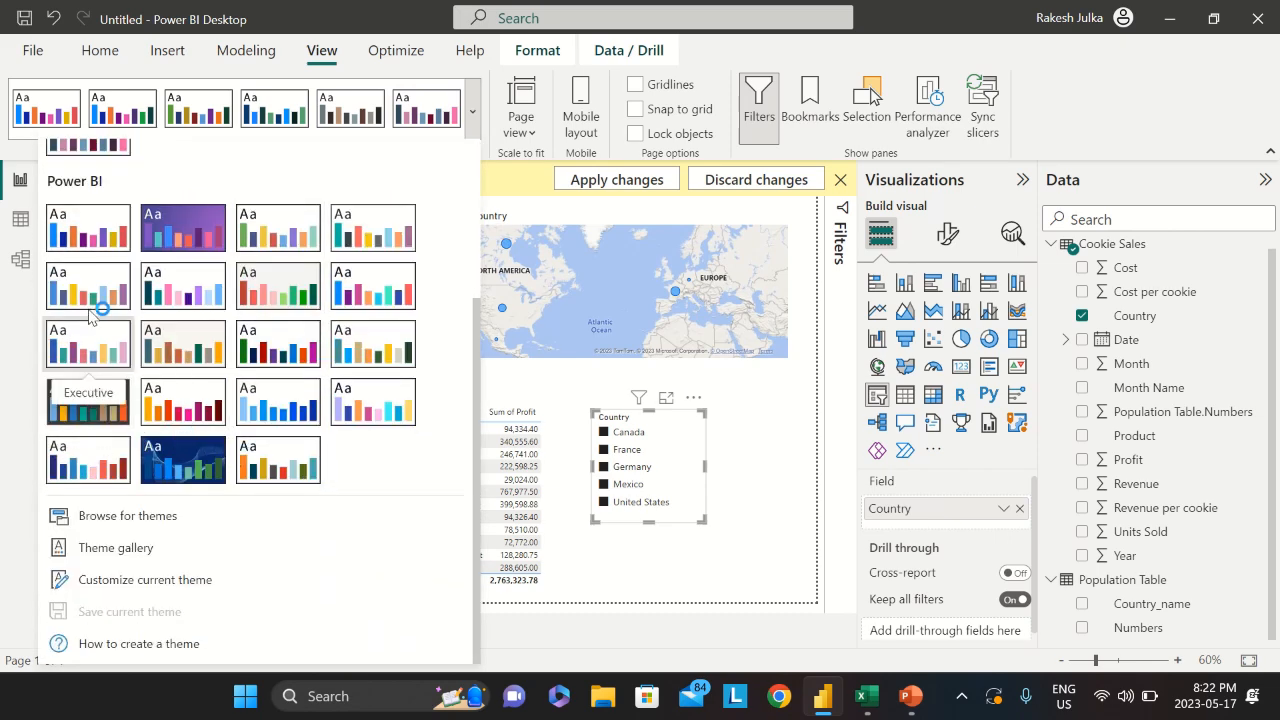
click(93, 406)
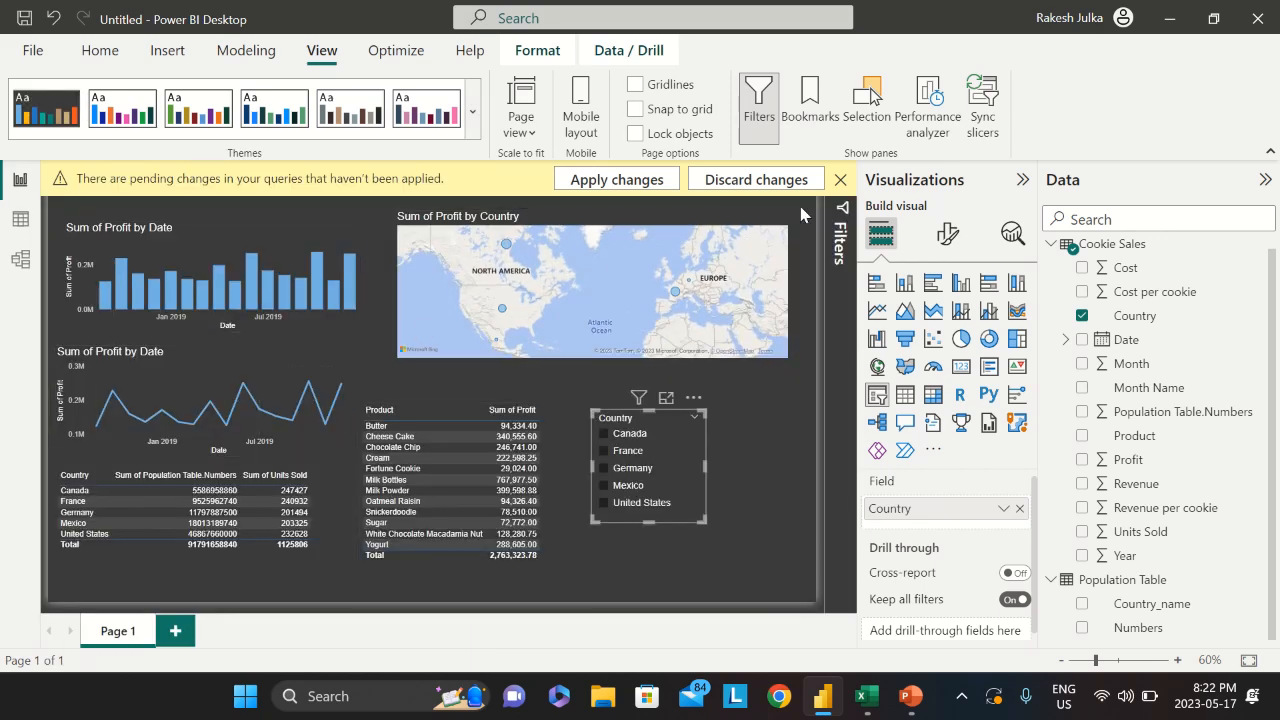
click(841, 181)
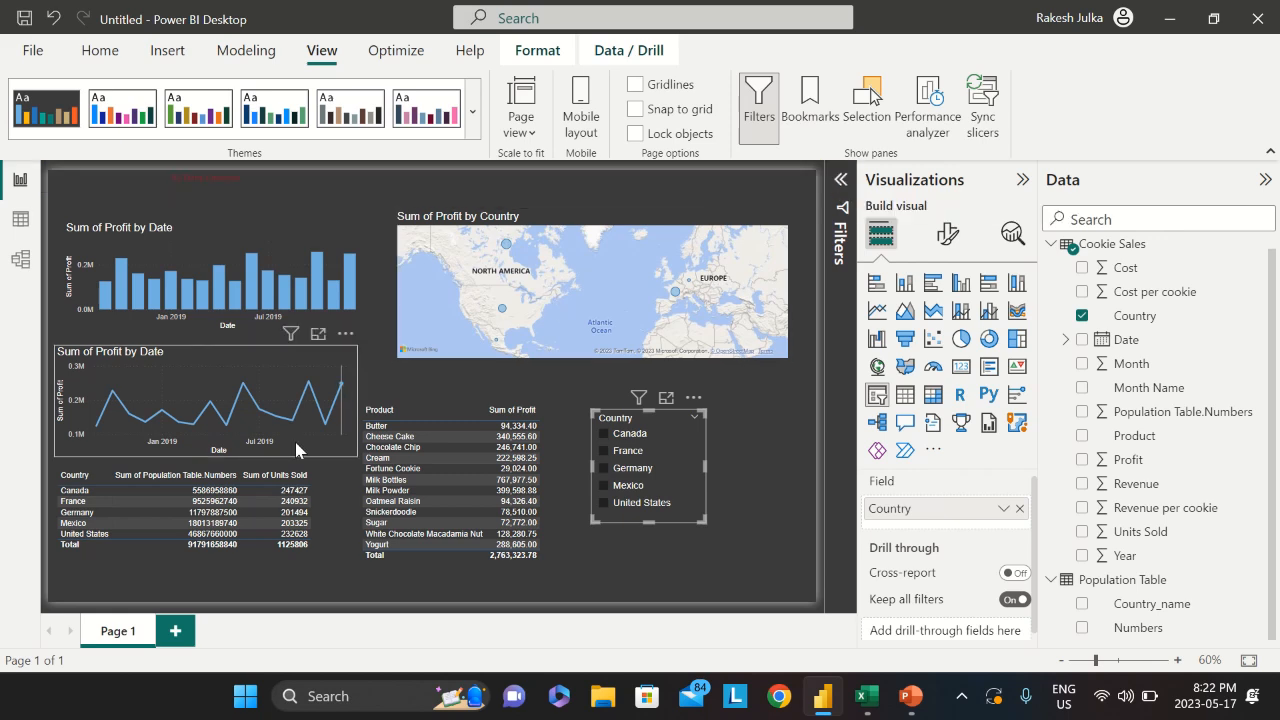
click(472, 111)
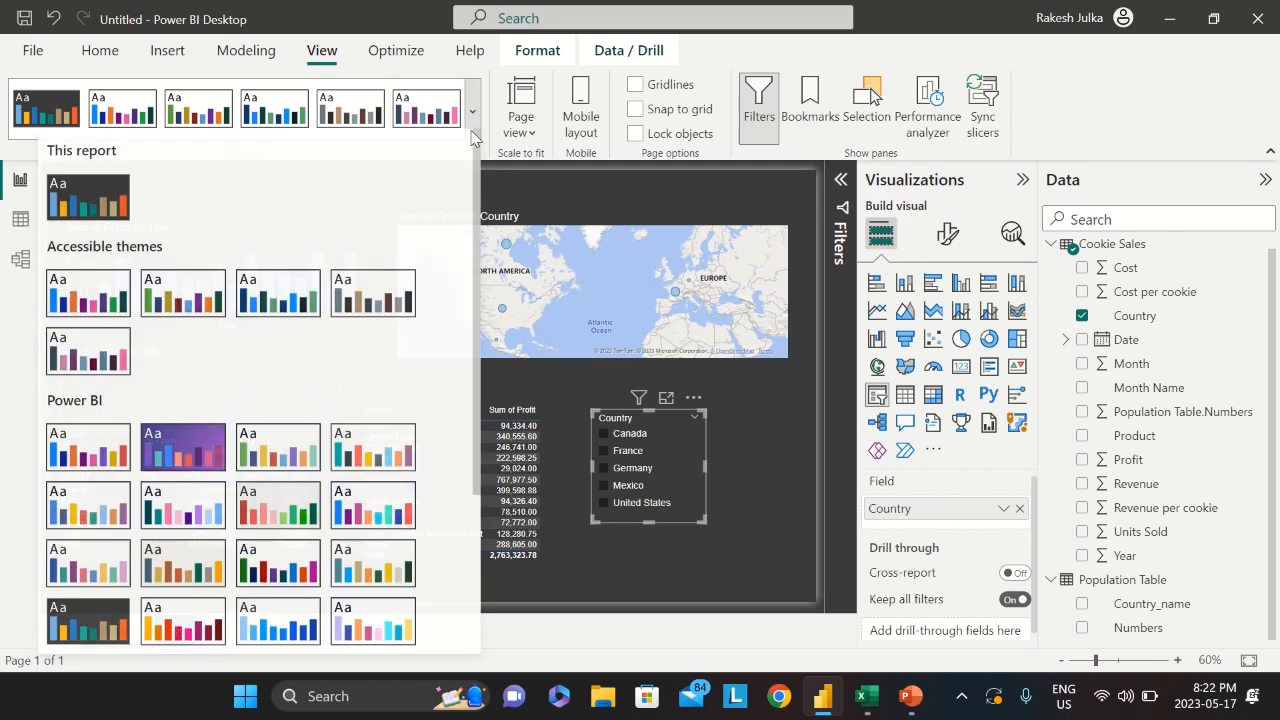
scroll(290, 430, down, 5)
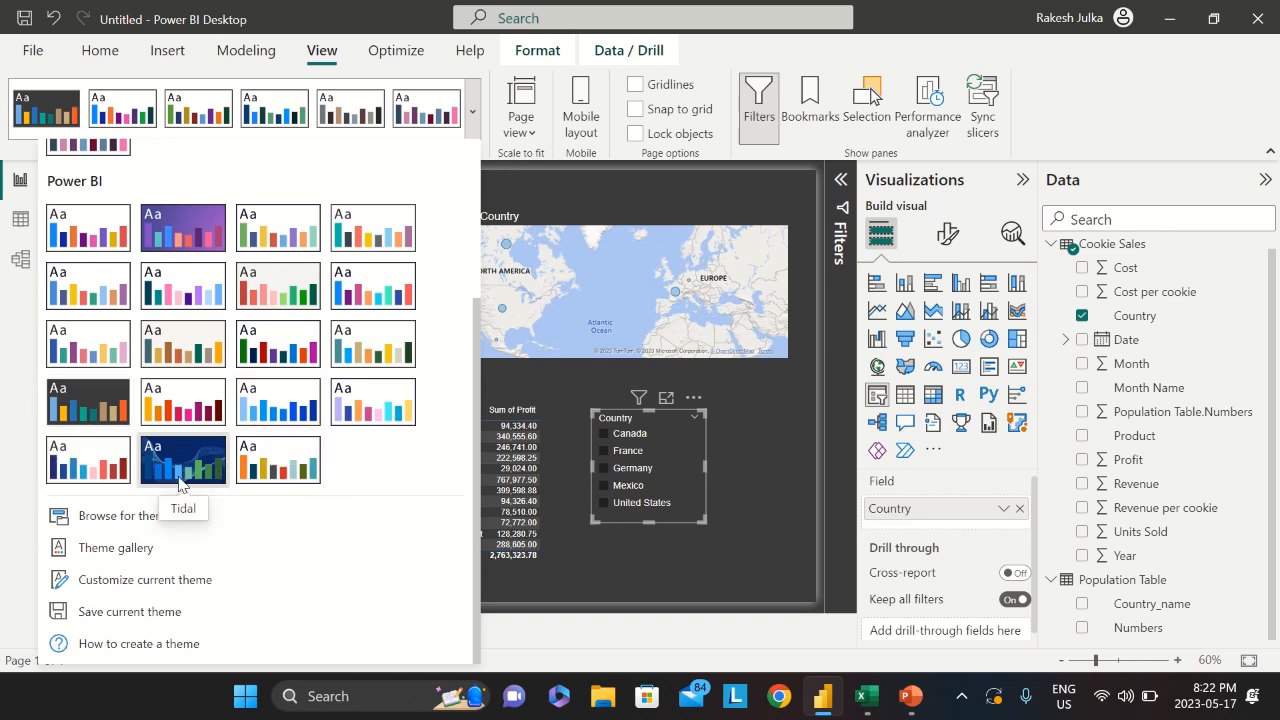
click(177, 459)
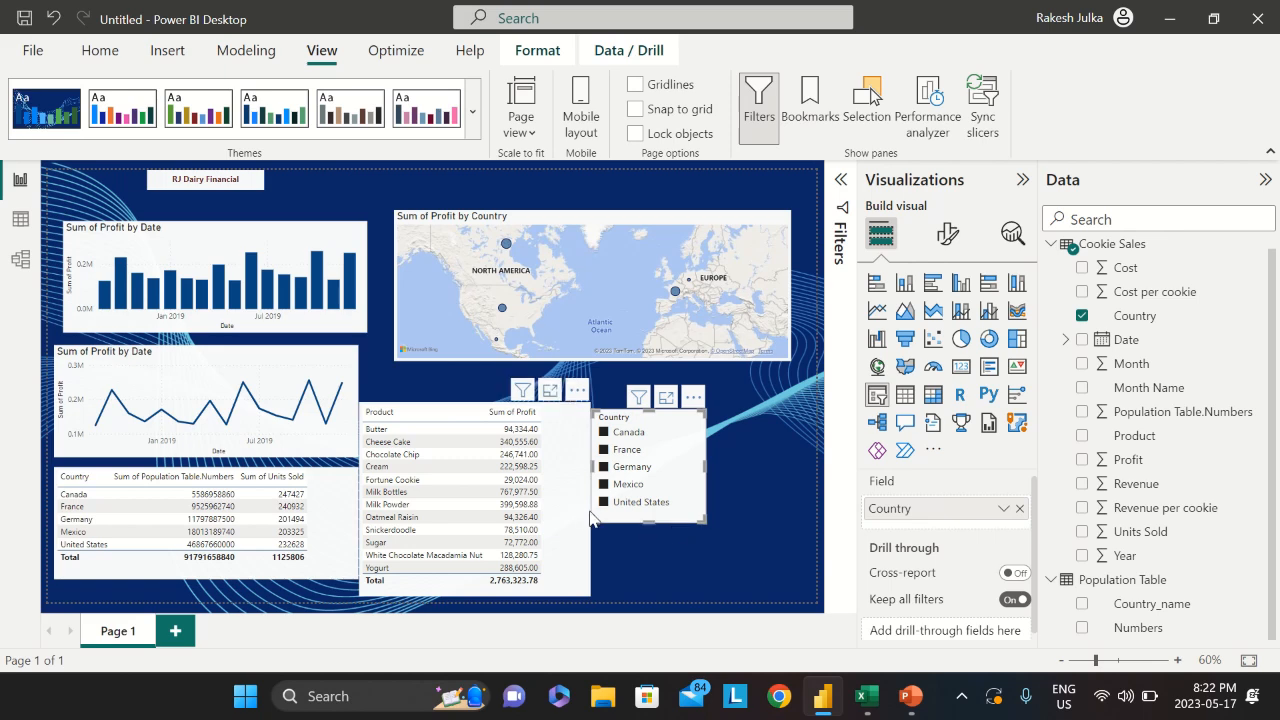
click(286, 377)
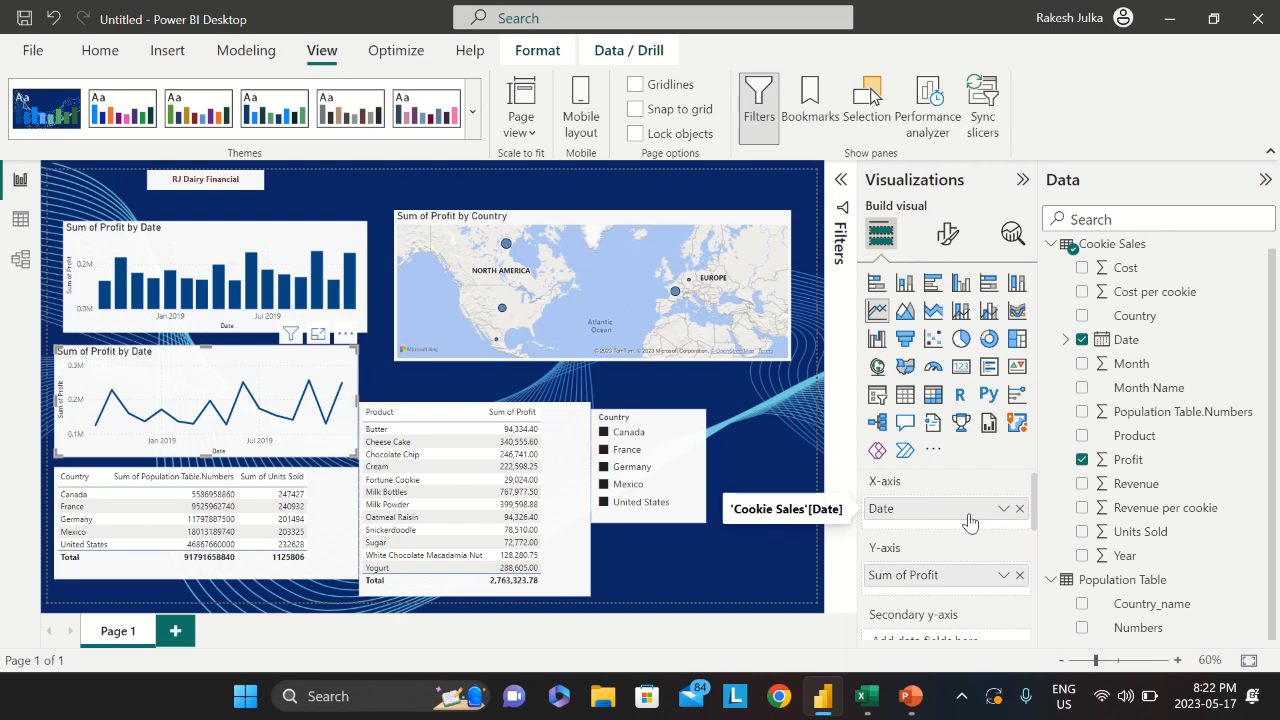
Set the line chart's horizontal gridlines to dark blue #073562 at 4 px width
click(948, 238)
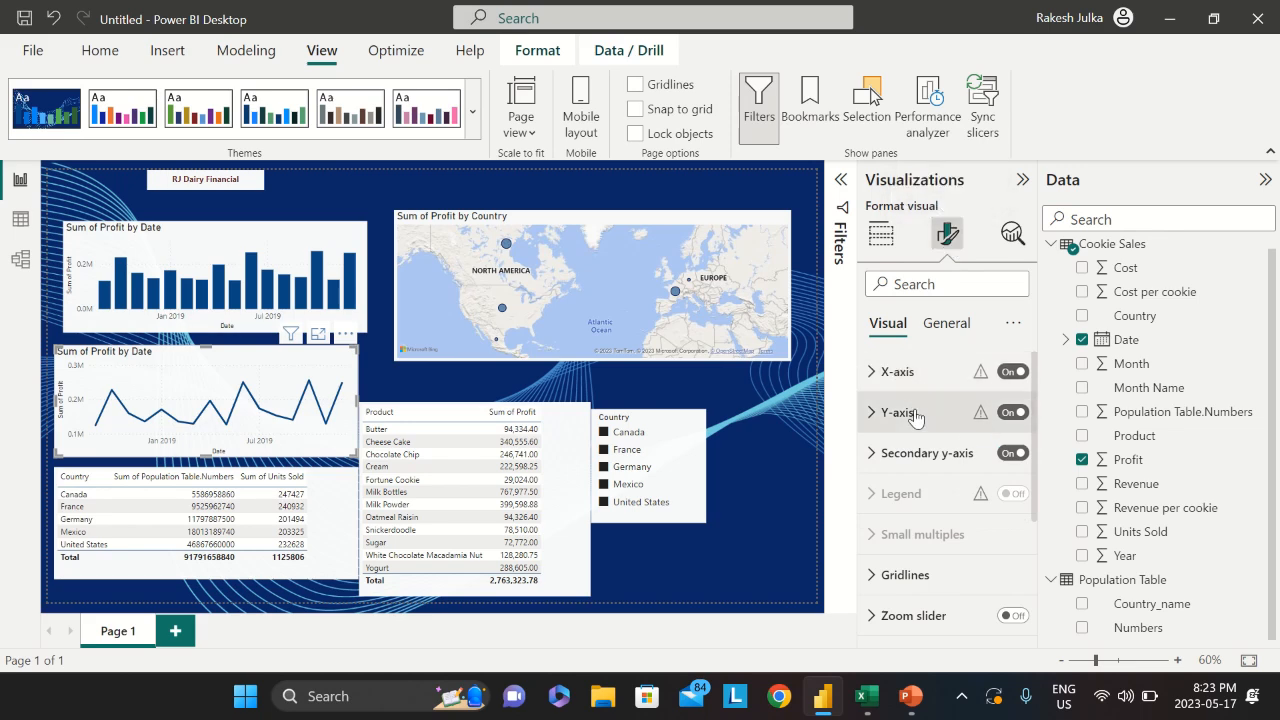
click(925, 576)
scroll(922, 582, down, 2)
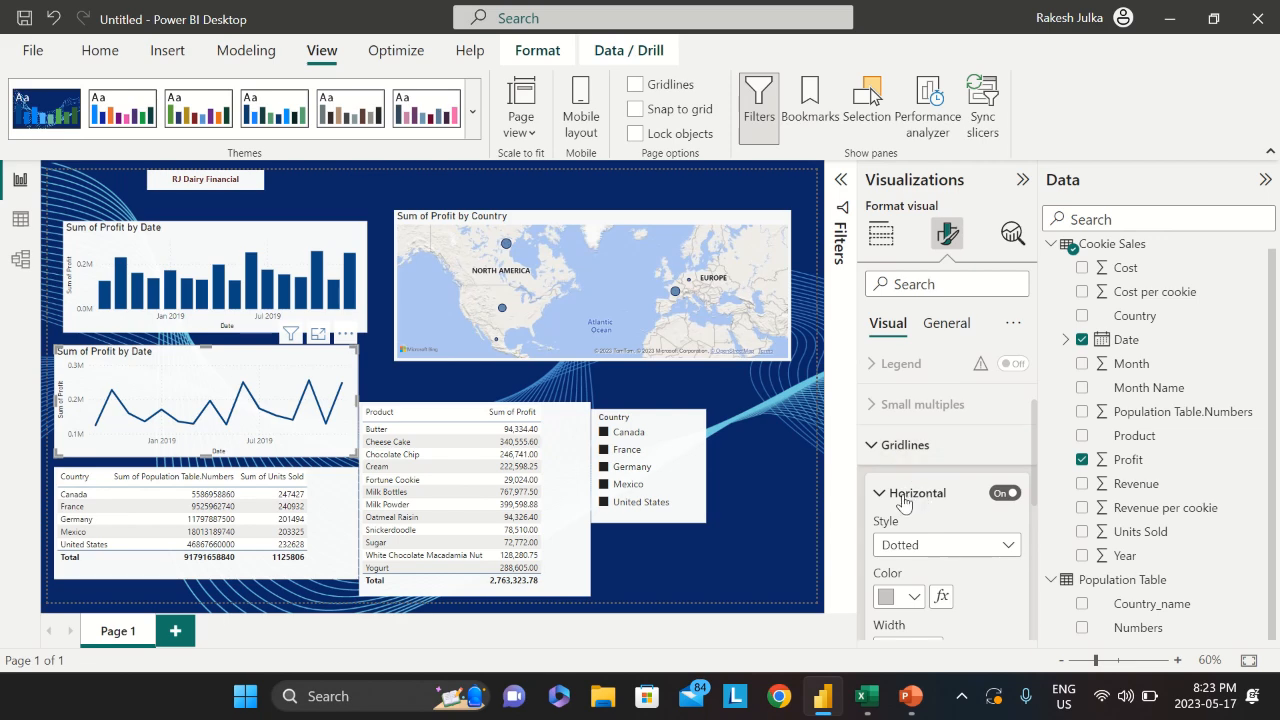
scroll(1000, 495, down, 1)
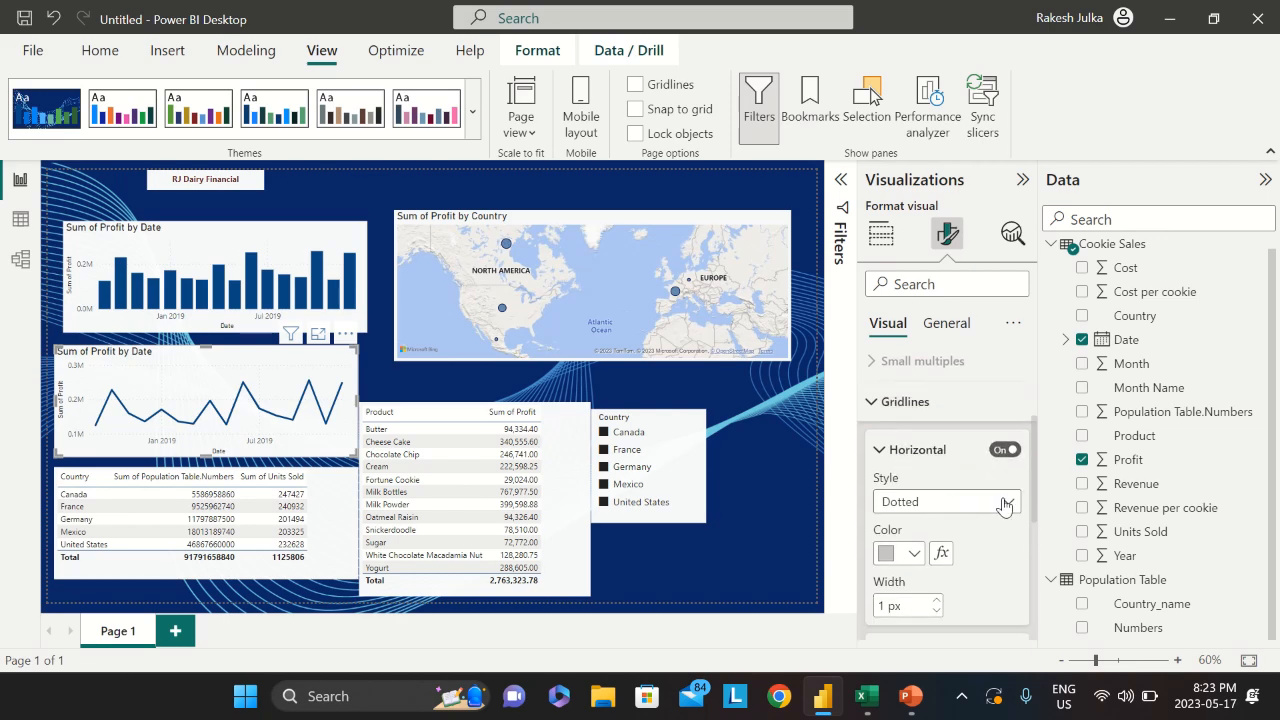
scroll(960, 510, down, 2)
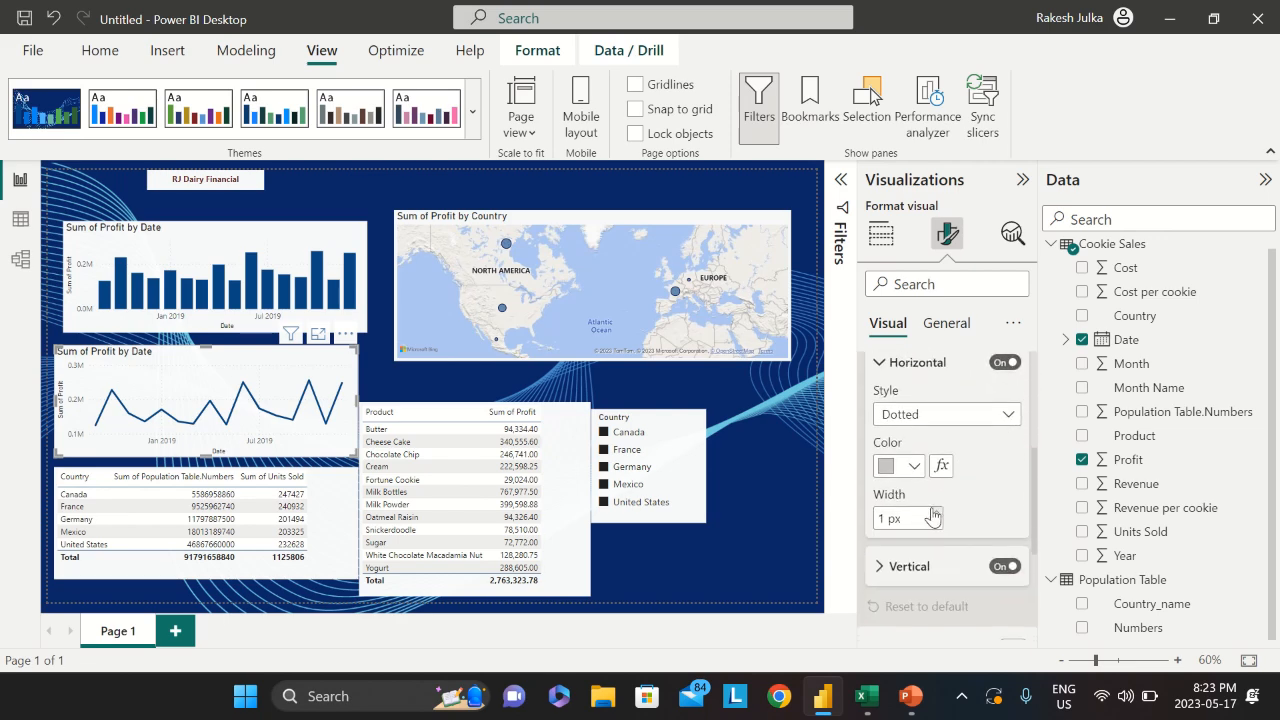
click(913, 467)
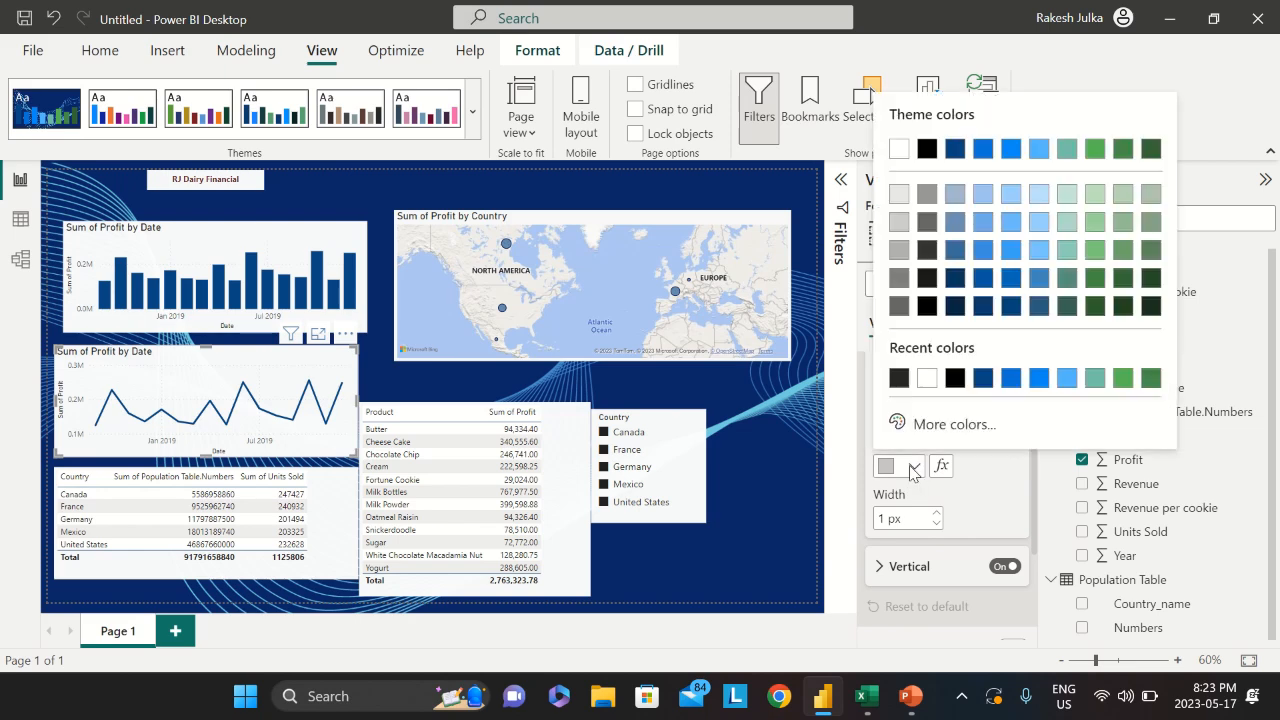
click(957, 287)
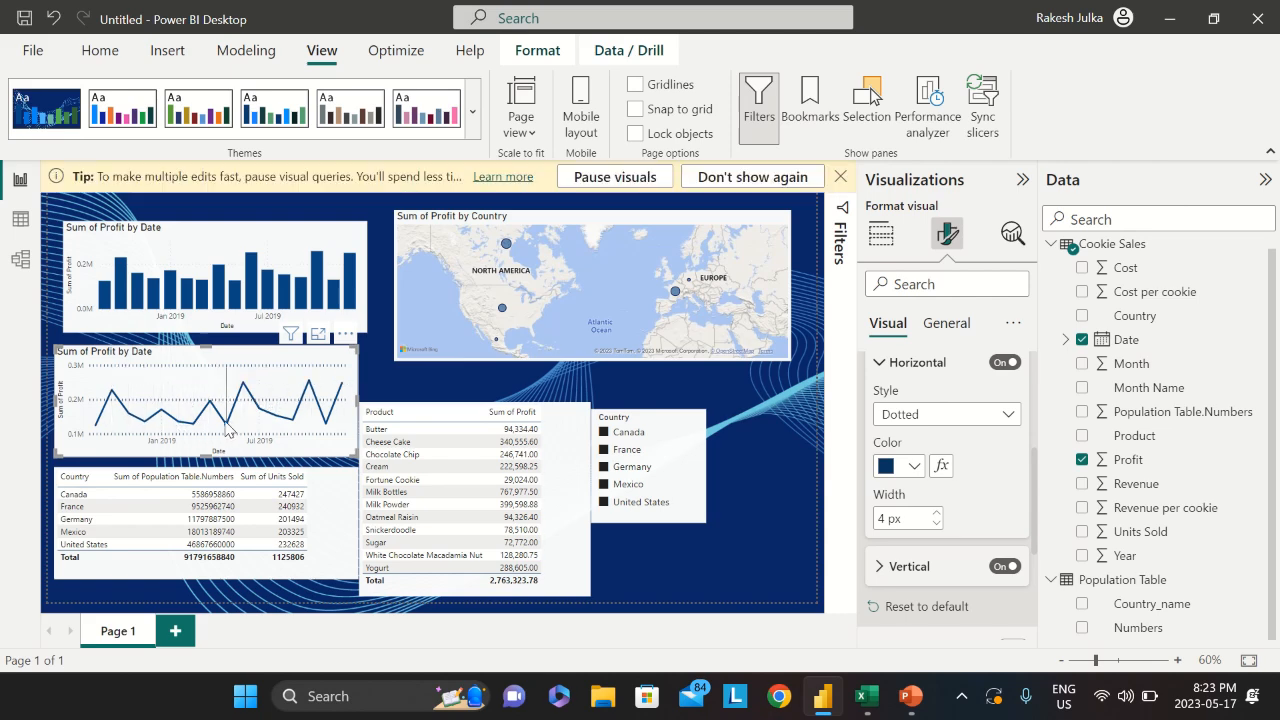
click(880, 366)
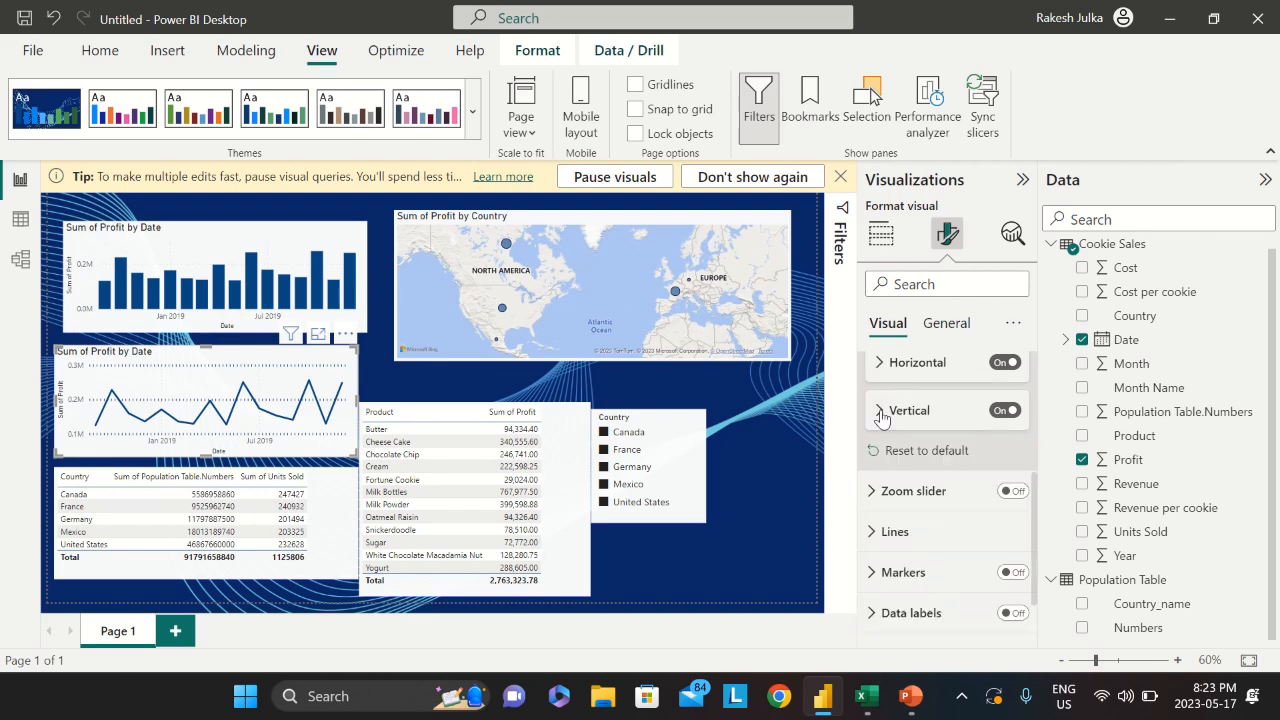
Make the vertical gridlines solid and experiment with red and orange custom colours
click(884, 412)
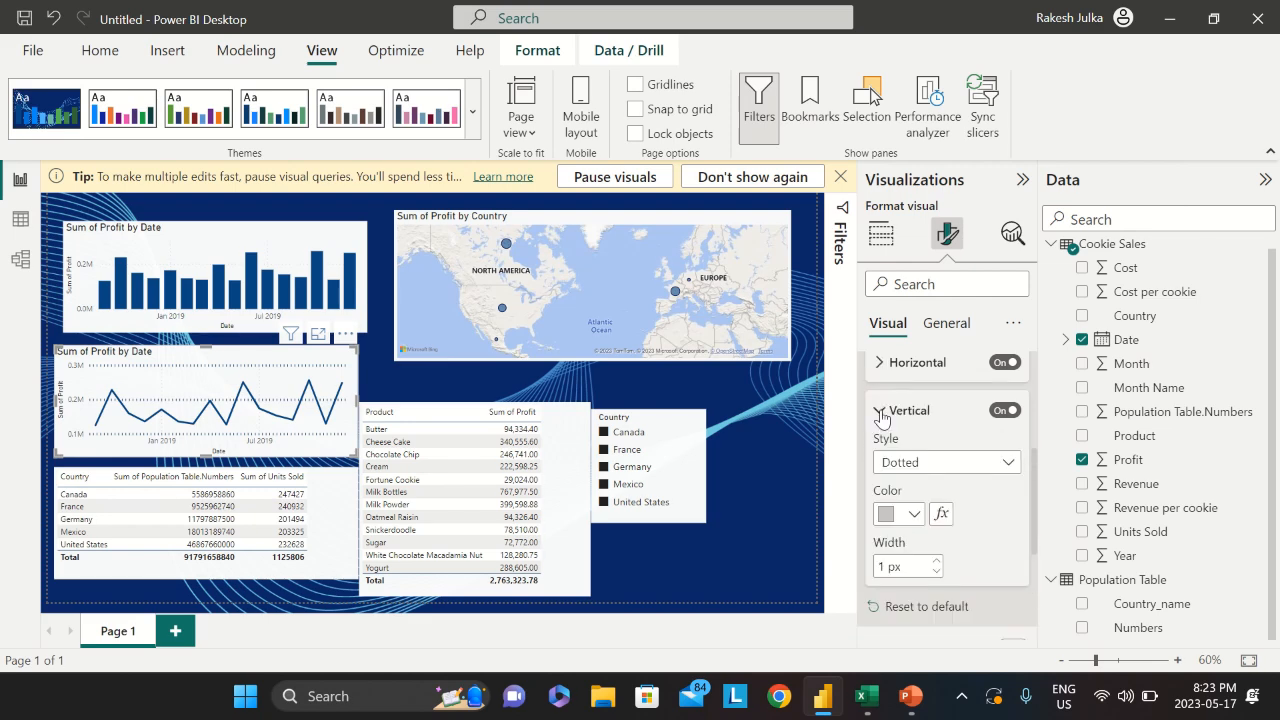
click(914, 470)
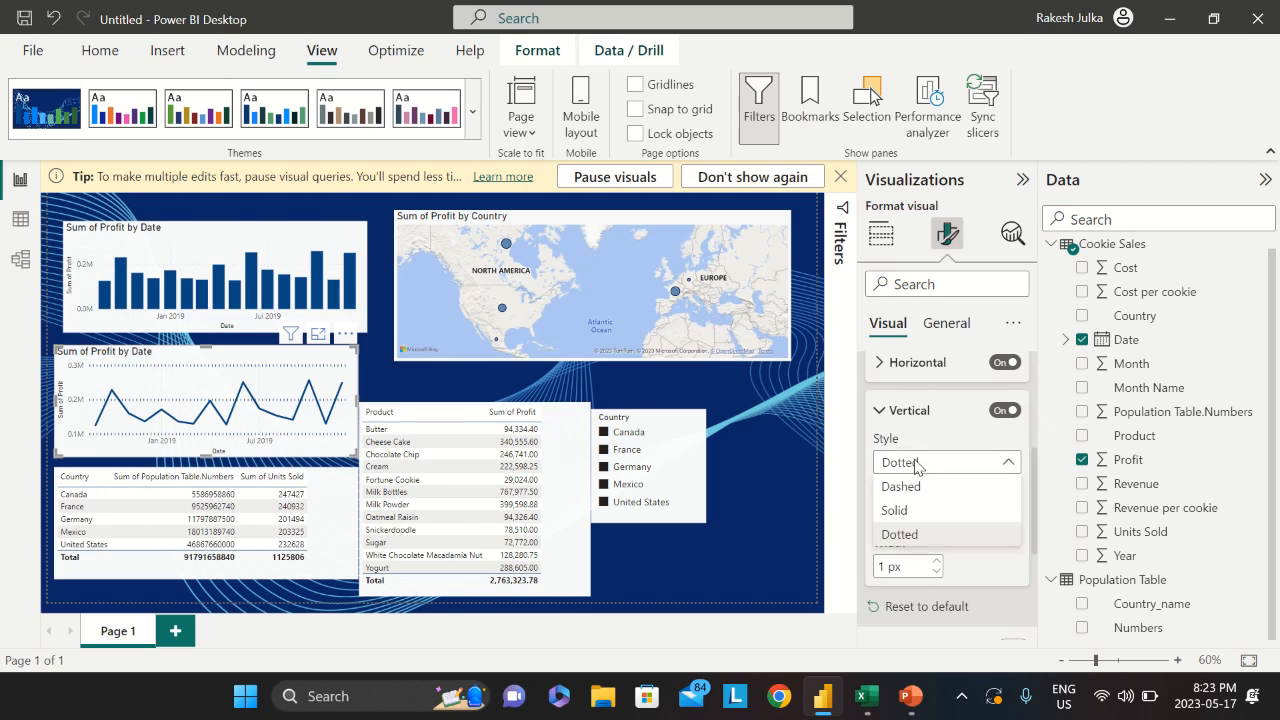
click(906, 513)
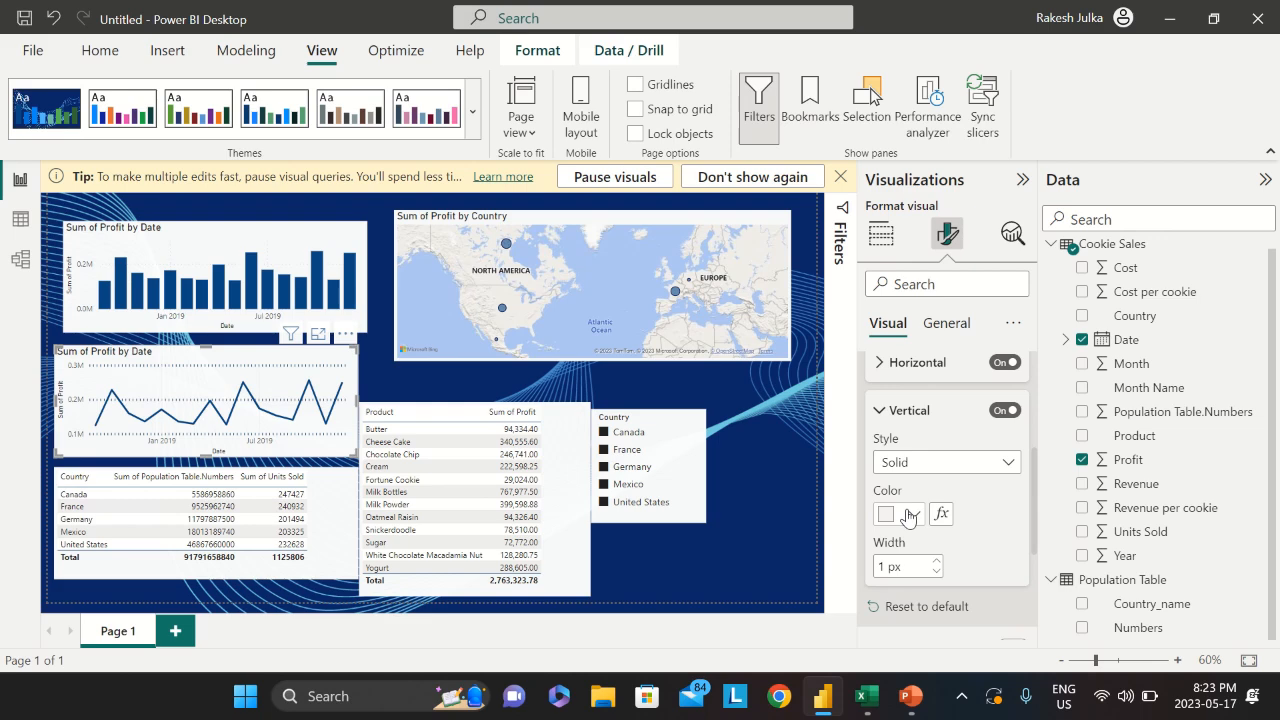
click(912, 517)
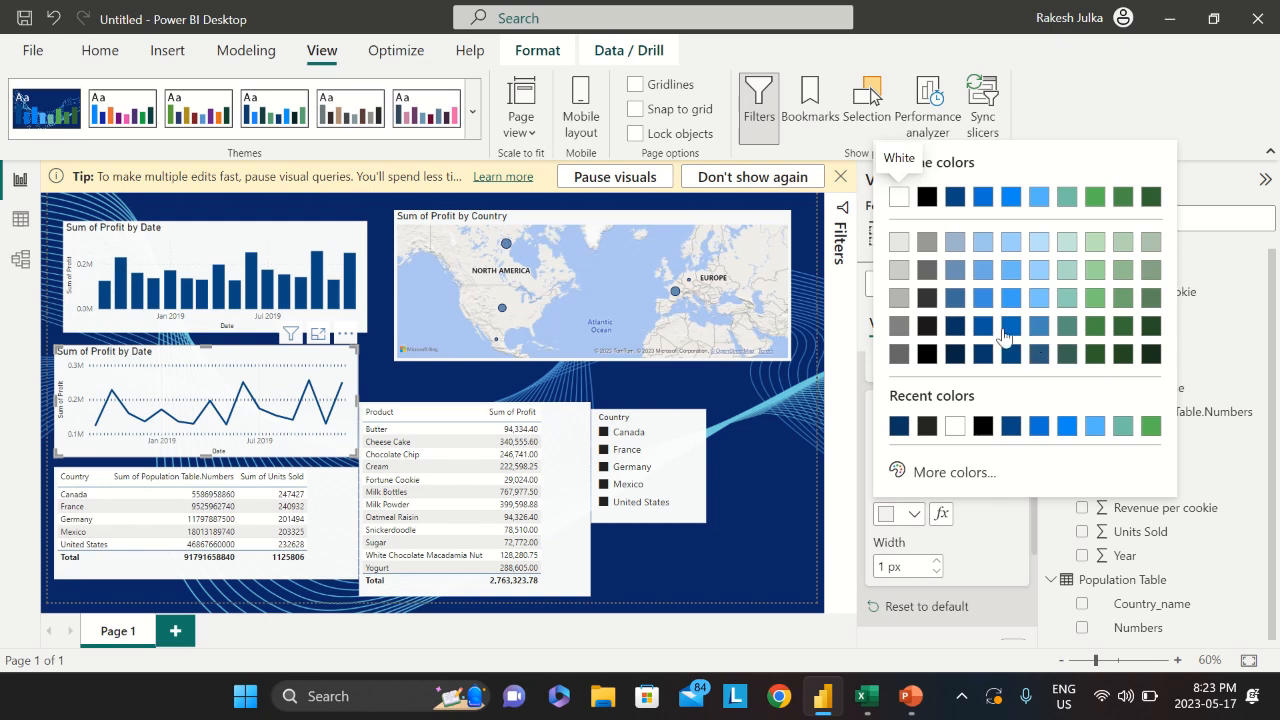
click(948, 478)
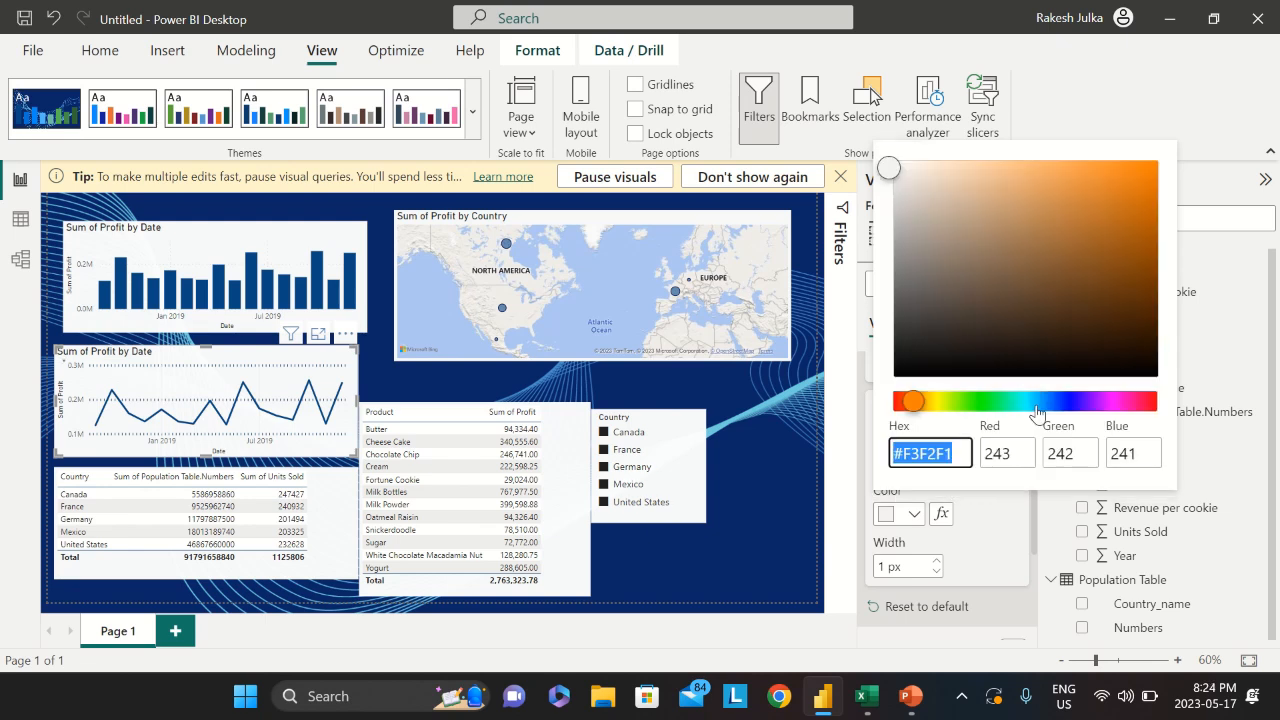
click(899, 401)
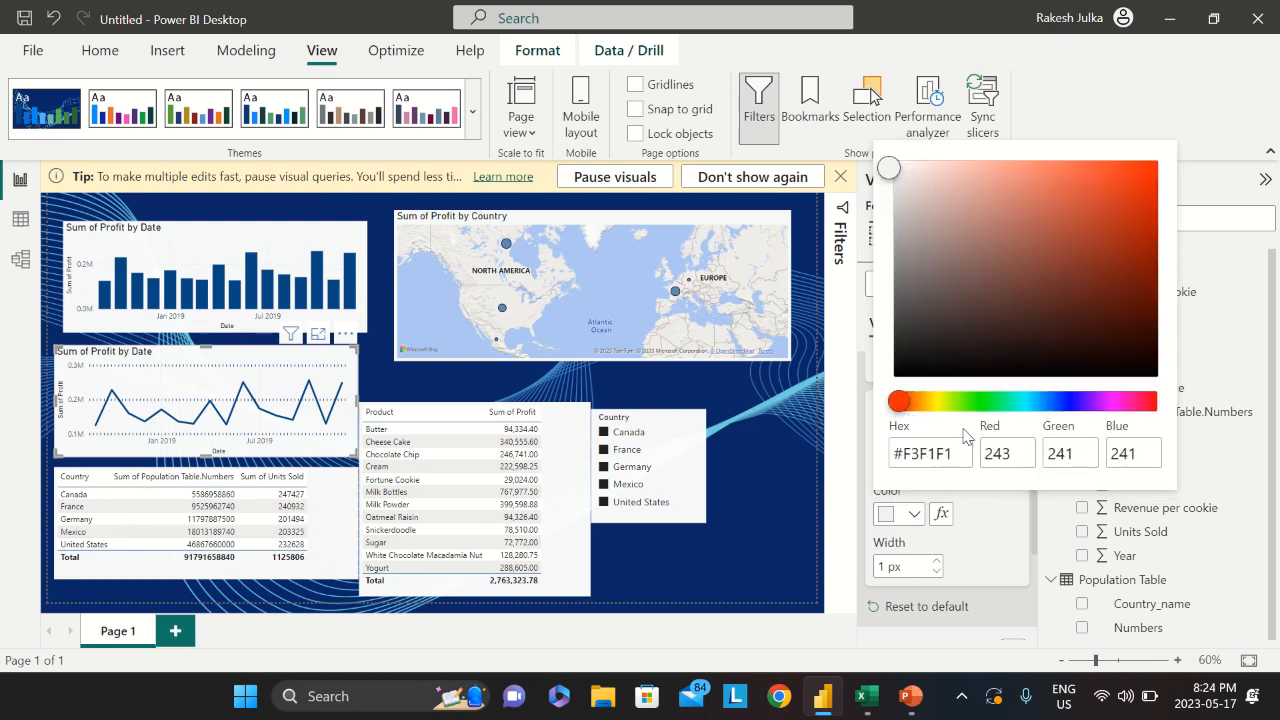
click(1003, 523)
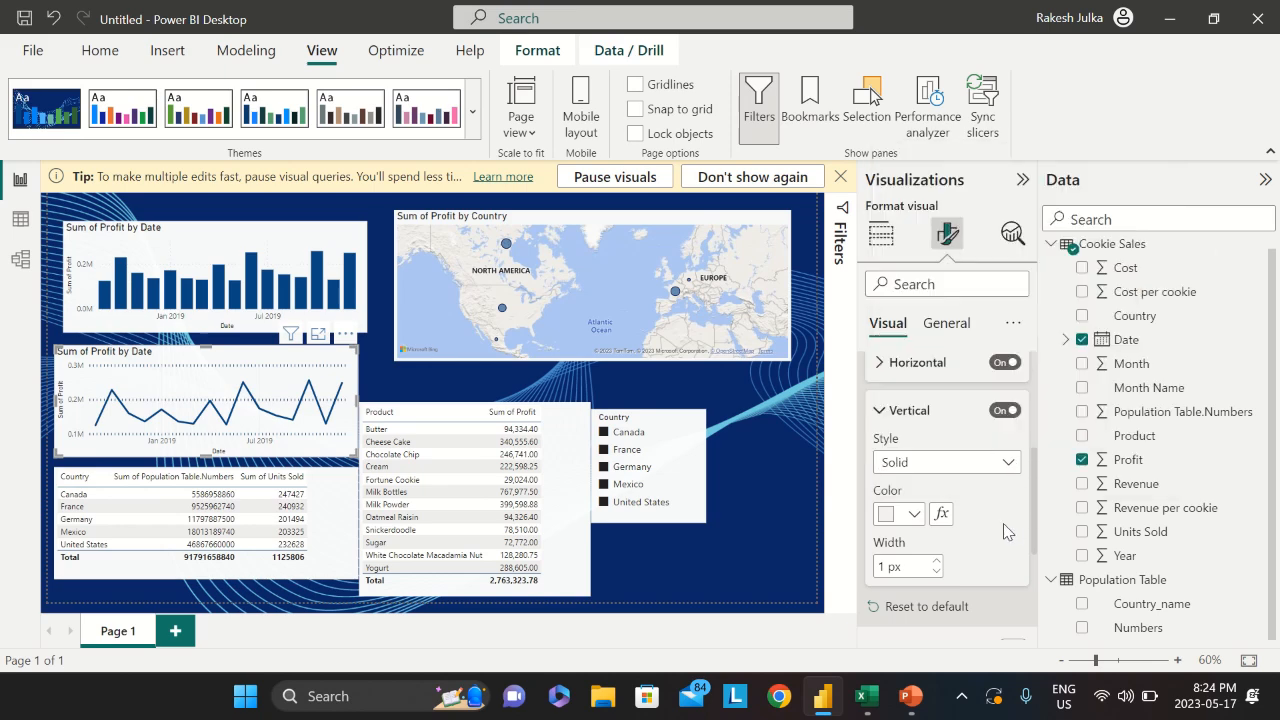
click(912, 514)
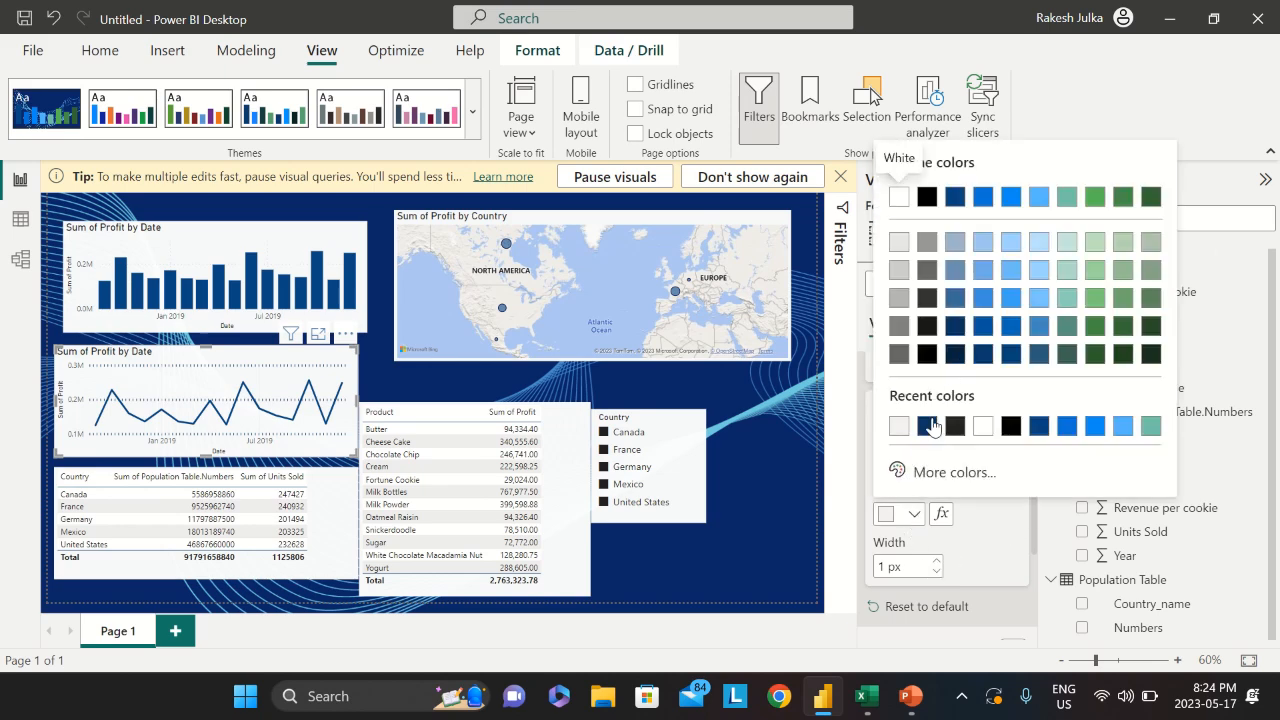
click(930, 472)
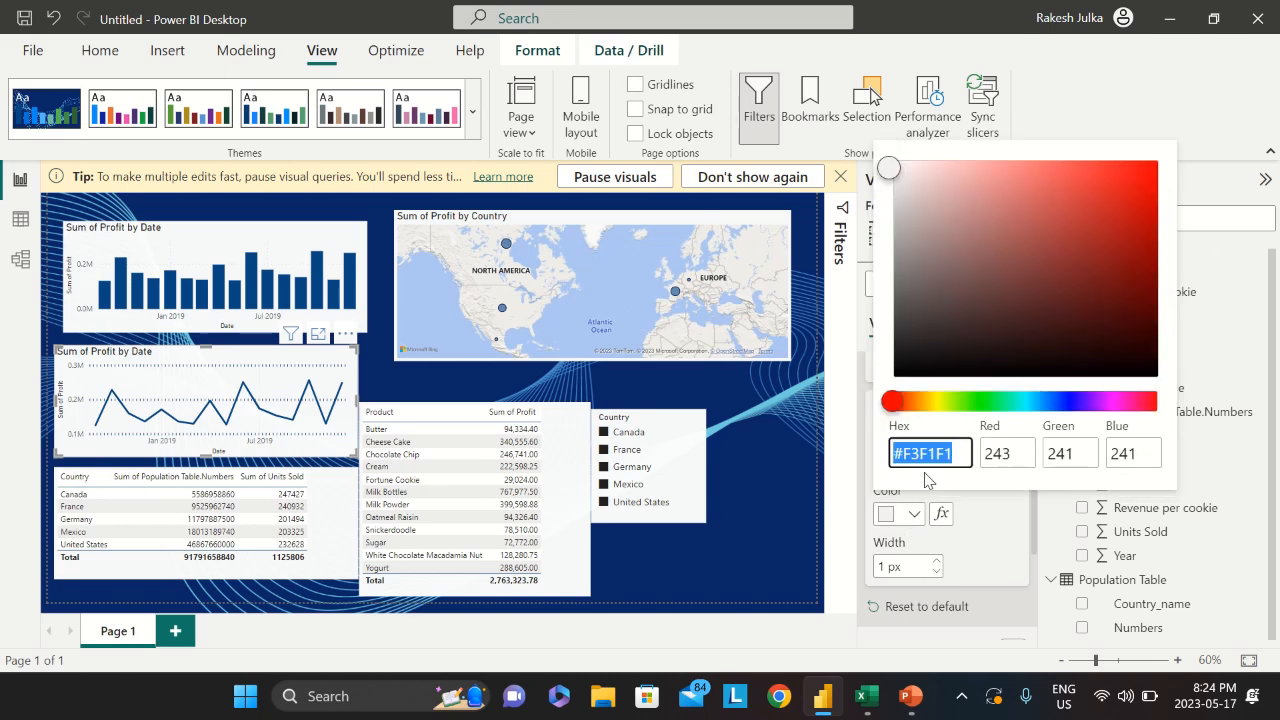
click(908, 404)
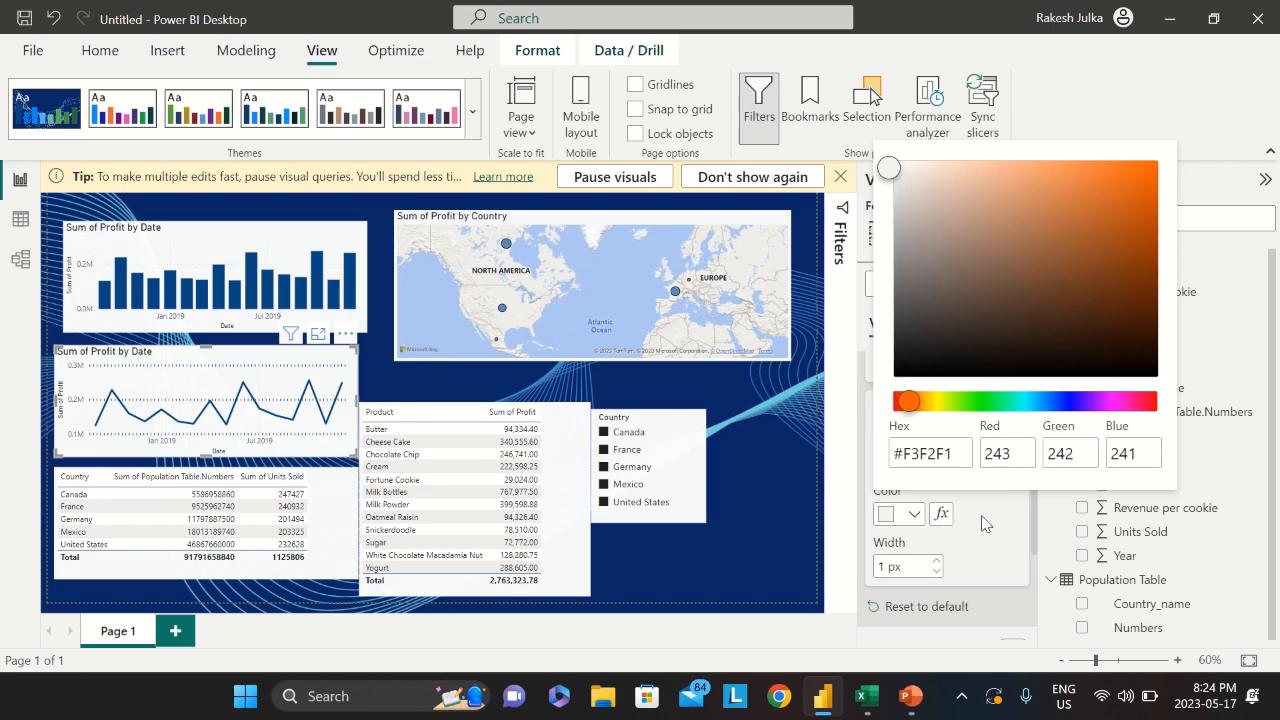
click(916, 519)
Try dark blue #073562 vertical gridlines, then reset them to default dotted grey 1 px
click(938, 567)
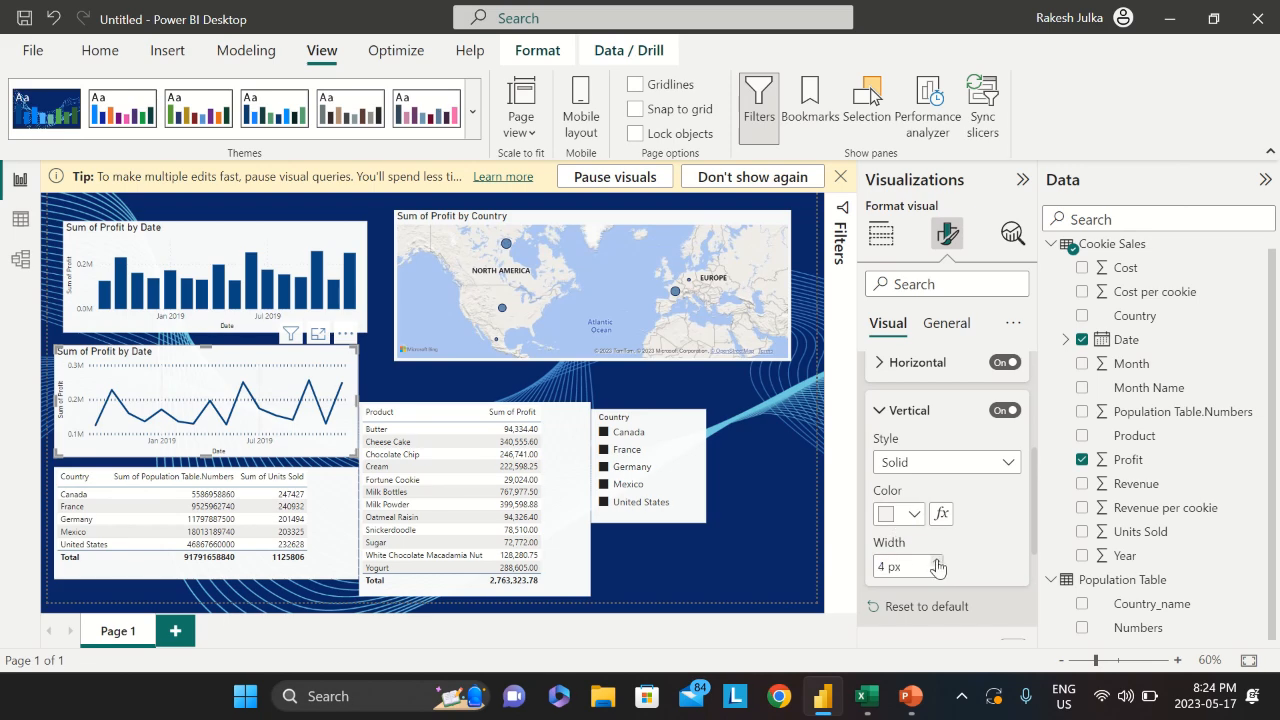
click(916, 518)
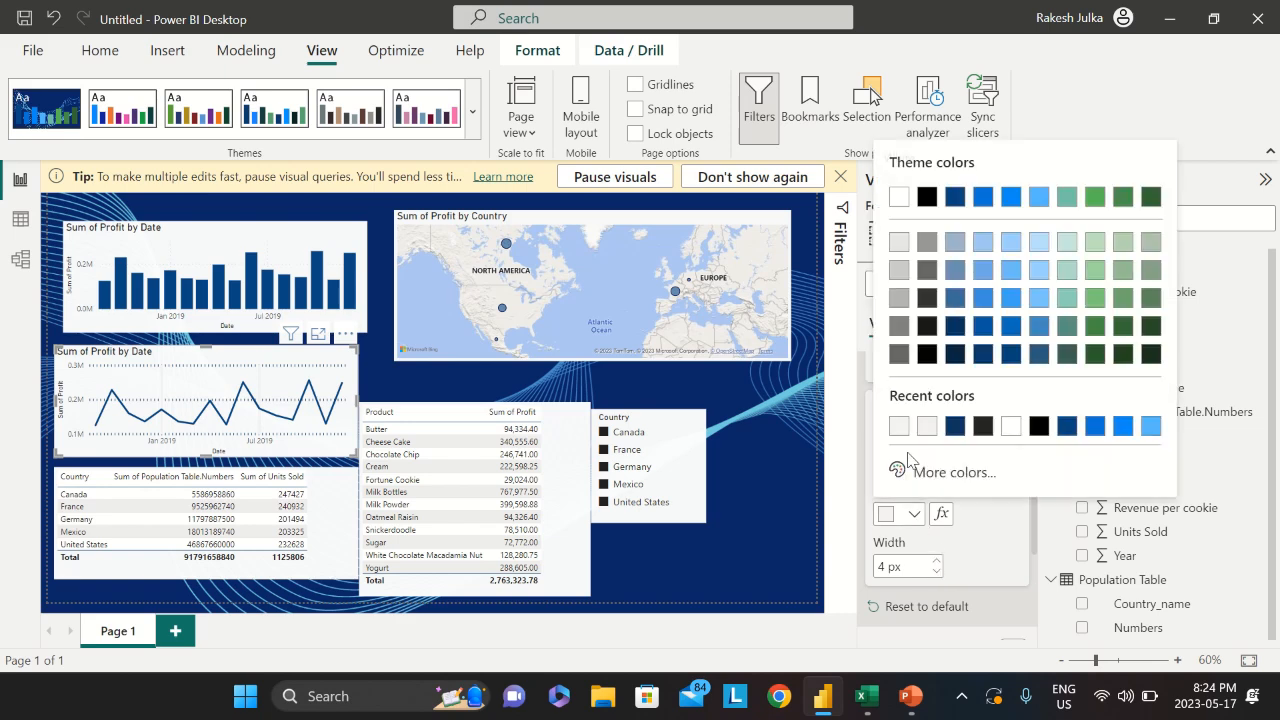
click(962, 430)
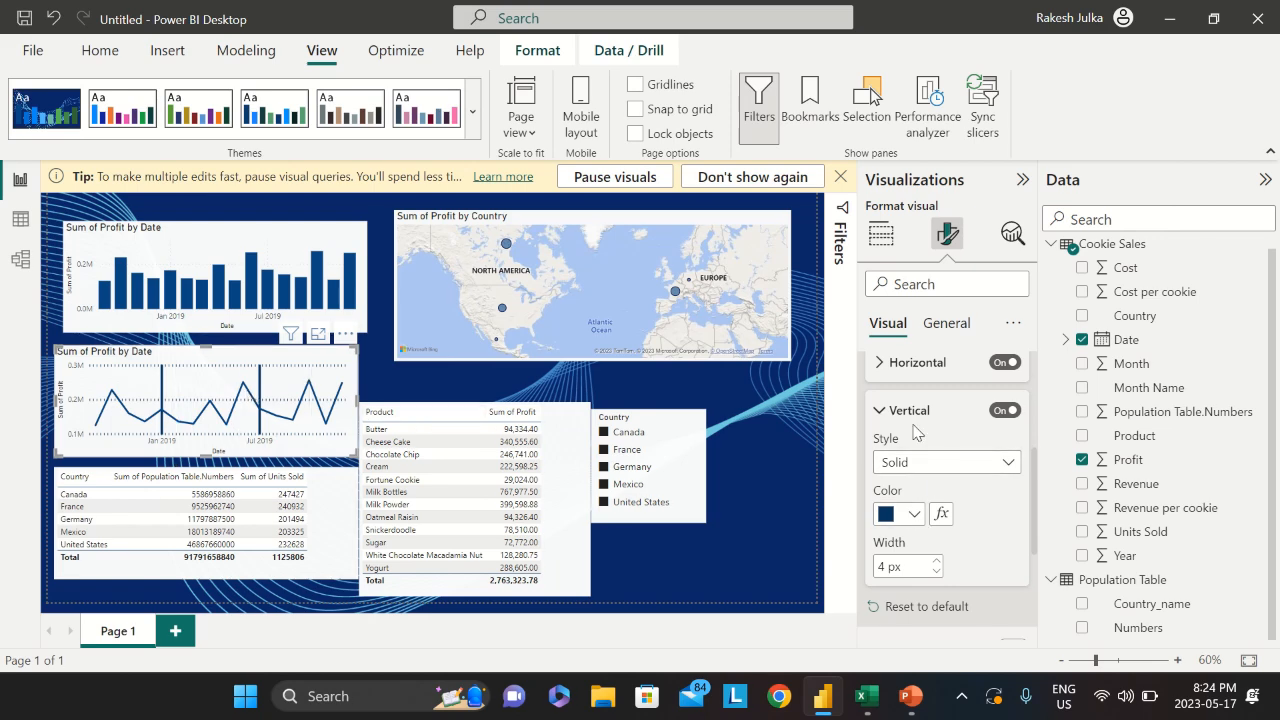
scroll(945, 530, down, 3)
scroll(950, 540, up, 3)
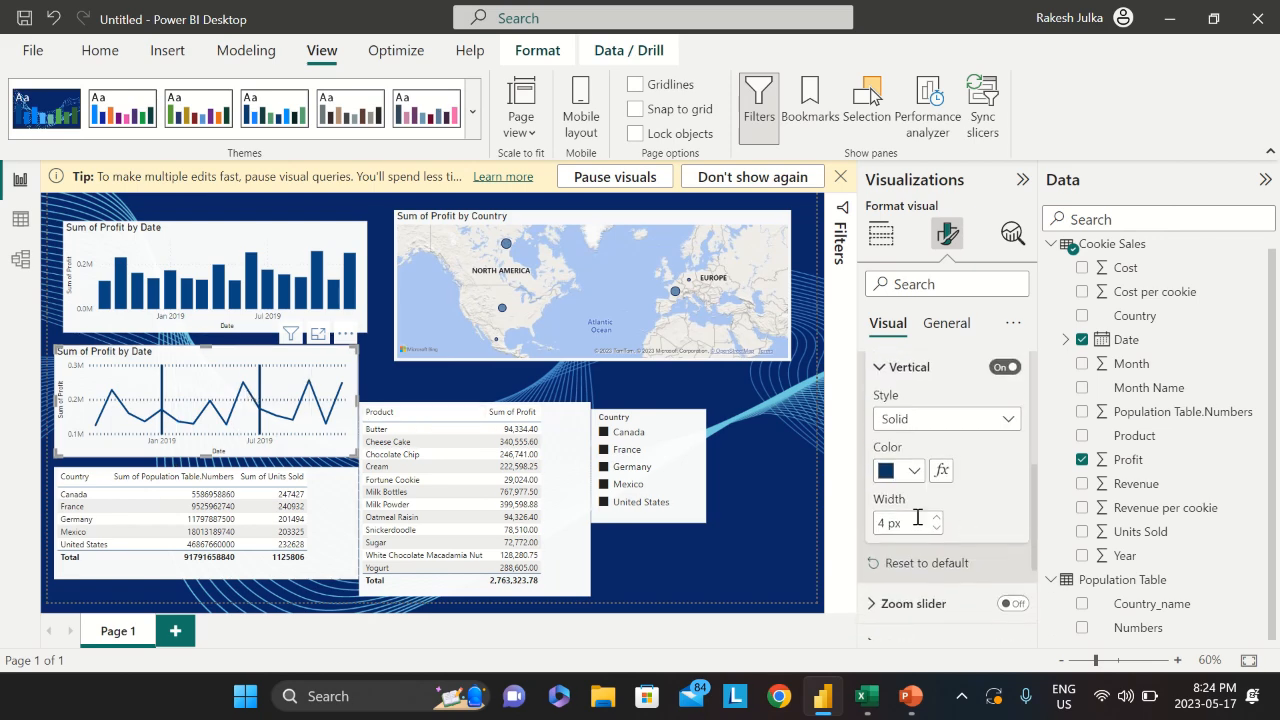
click(930, 564)
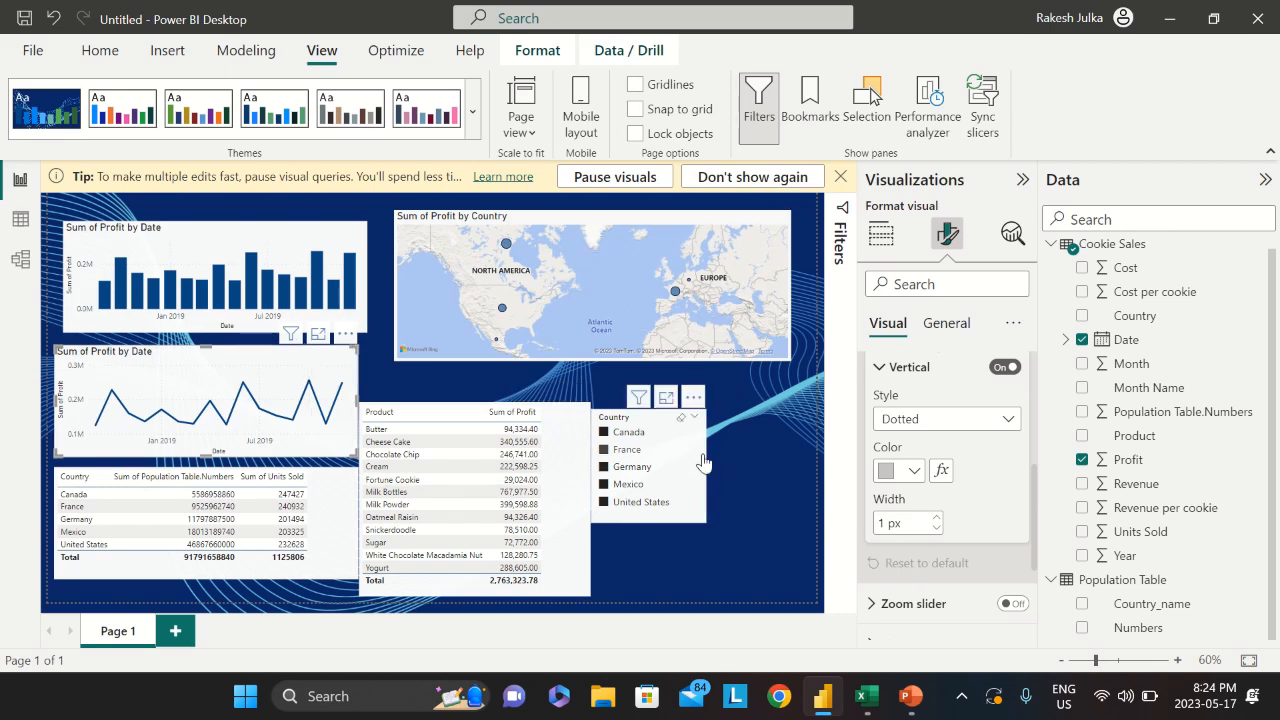
Move the Country slicer and then the Product profit table further right
drag(685, 465, 745, 456)
drag(573, 436, 621, 434)
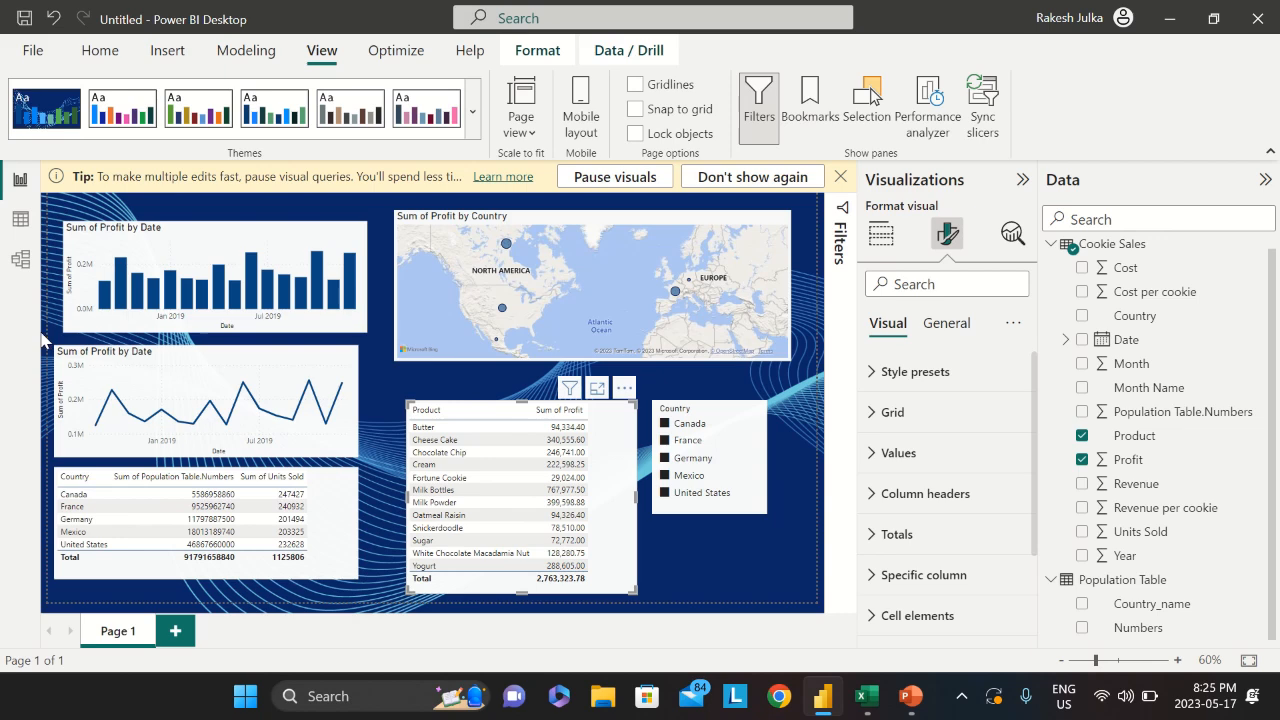
Start Publish to Power BI for the report from the File menu
click(33, 52)
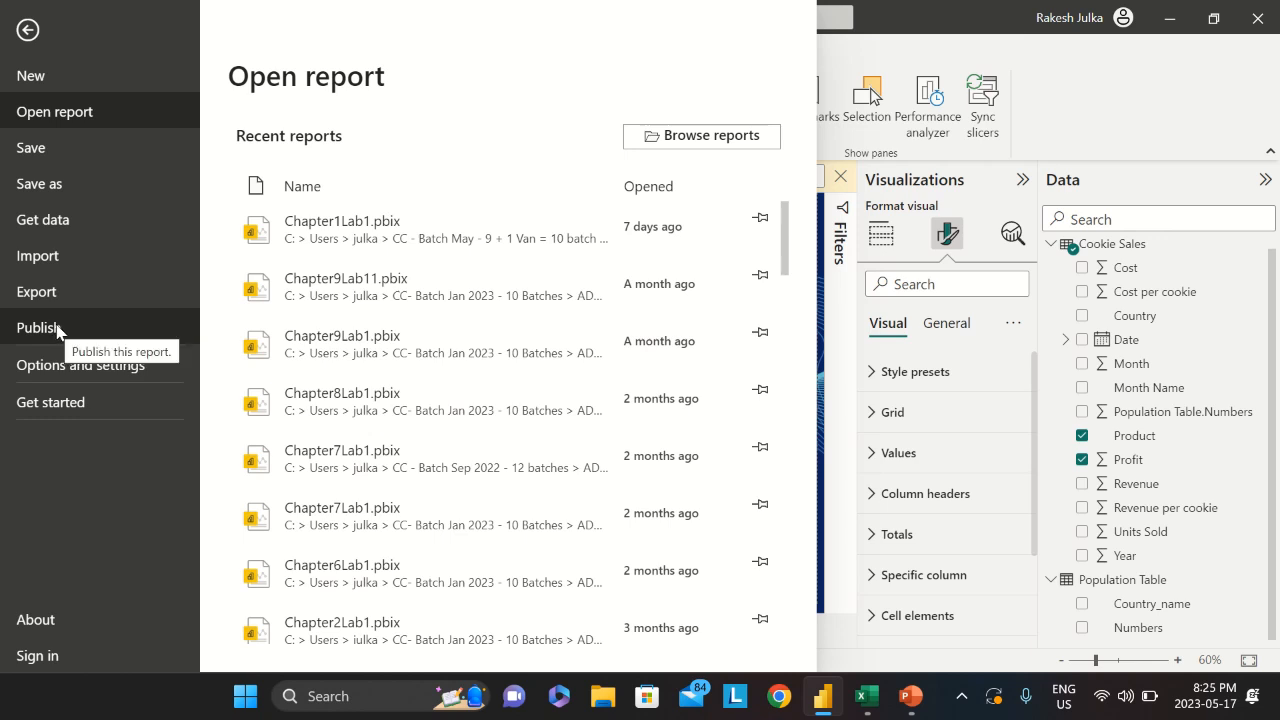
click(58, 328)
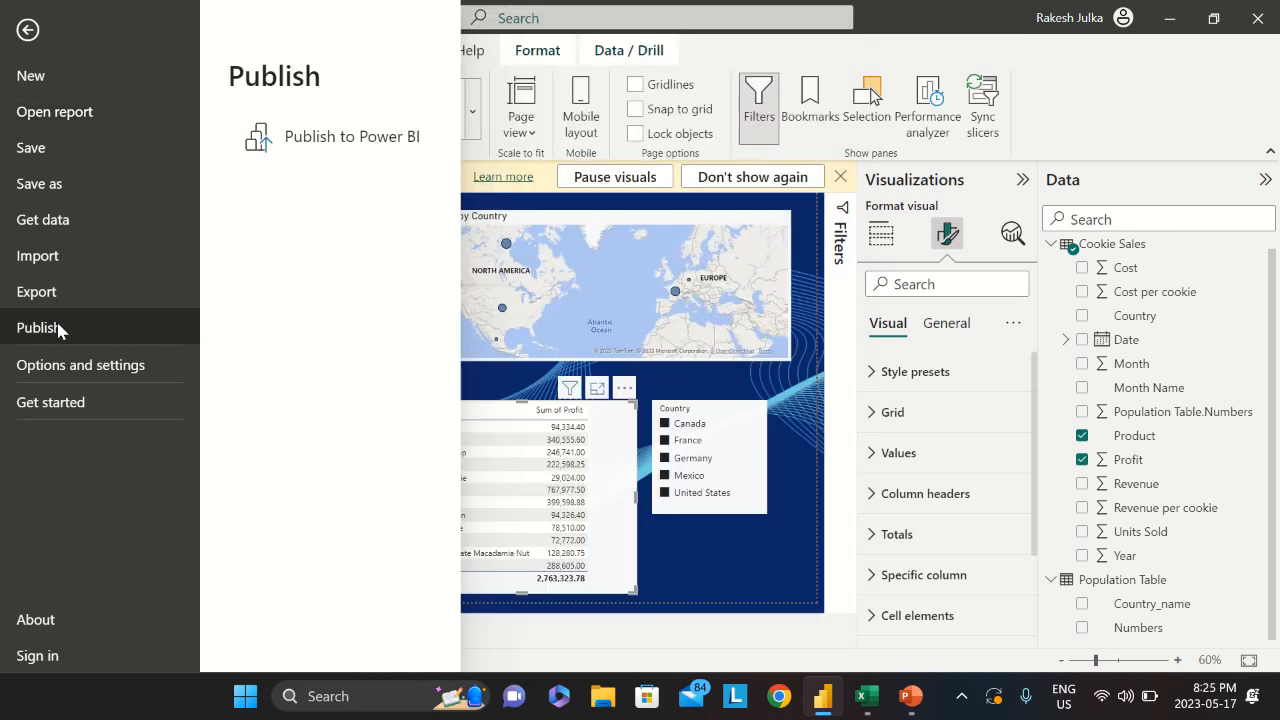
click(329, 140)
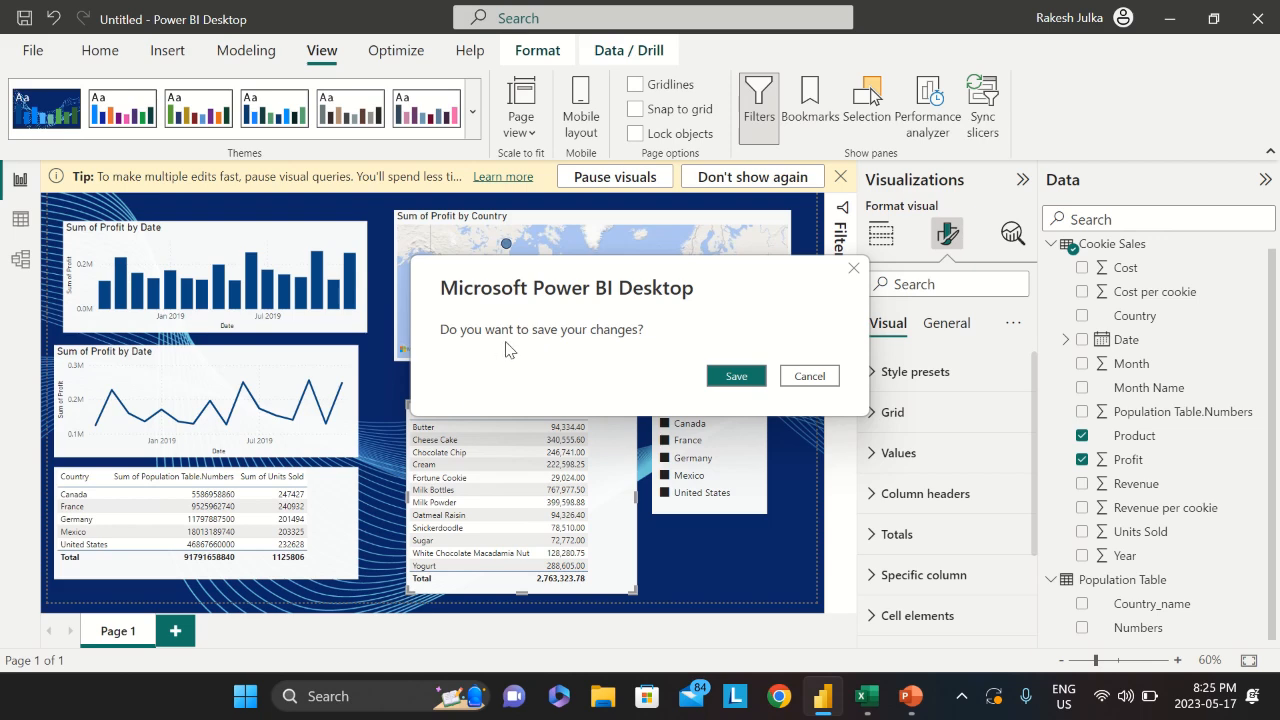
Save the report as 'RJ Dairy Financial' (.pbix) in the Downloads folder before publishing
click(736, 375)
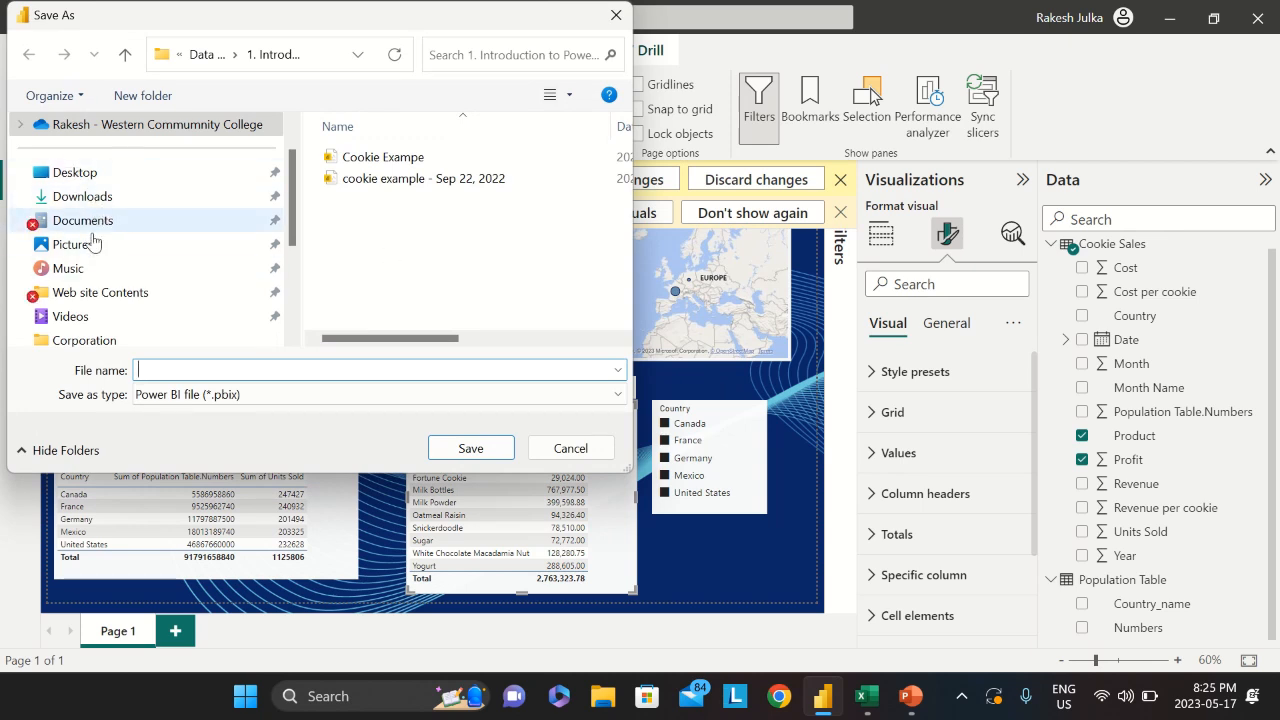
click(88, 200)
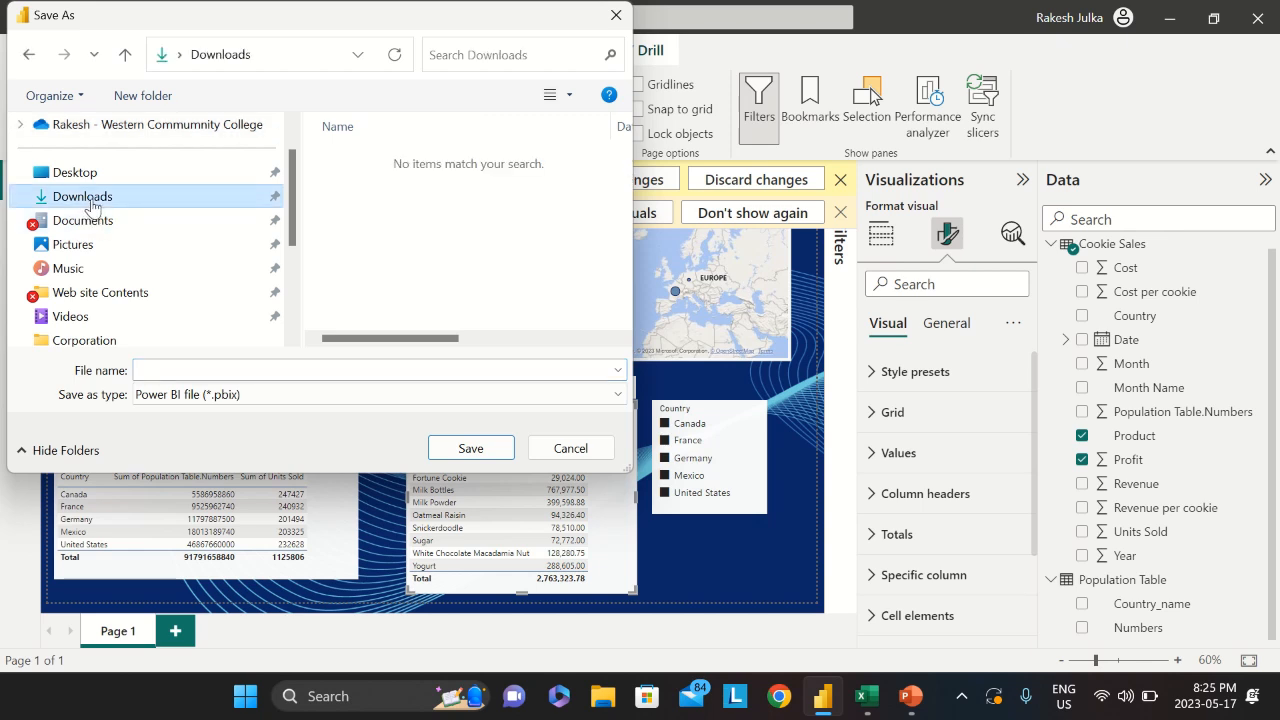
click(256, 368)
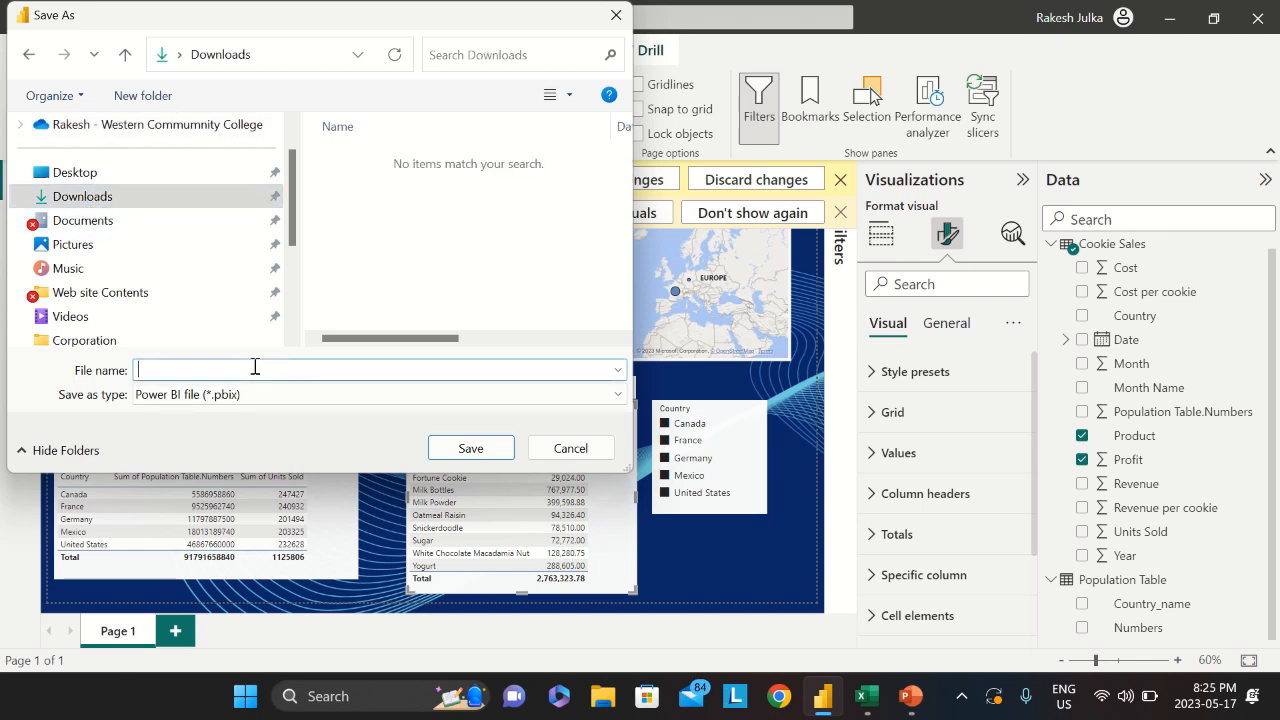
text(RJ)
text(cia)
text(Dairy)
key(Down)
key(Up)
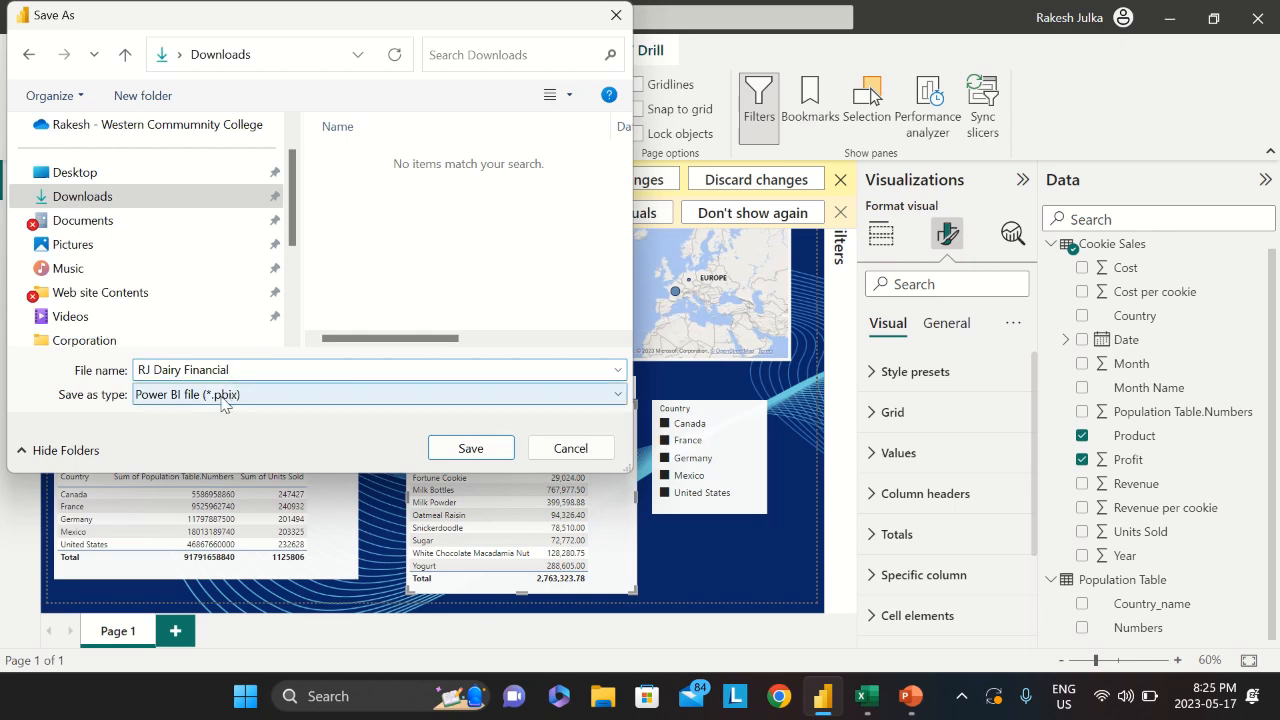
click(473, 451)
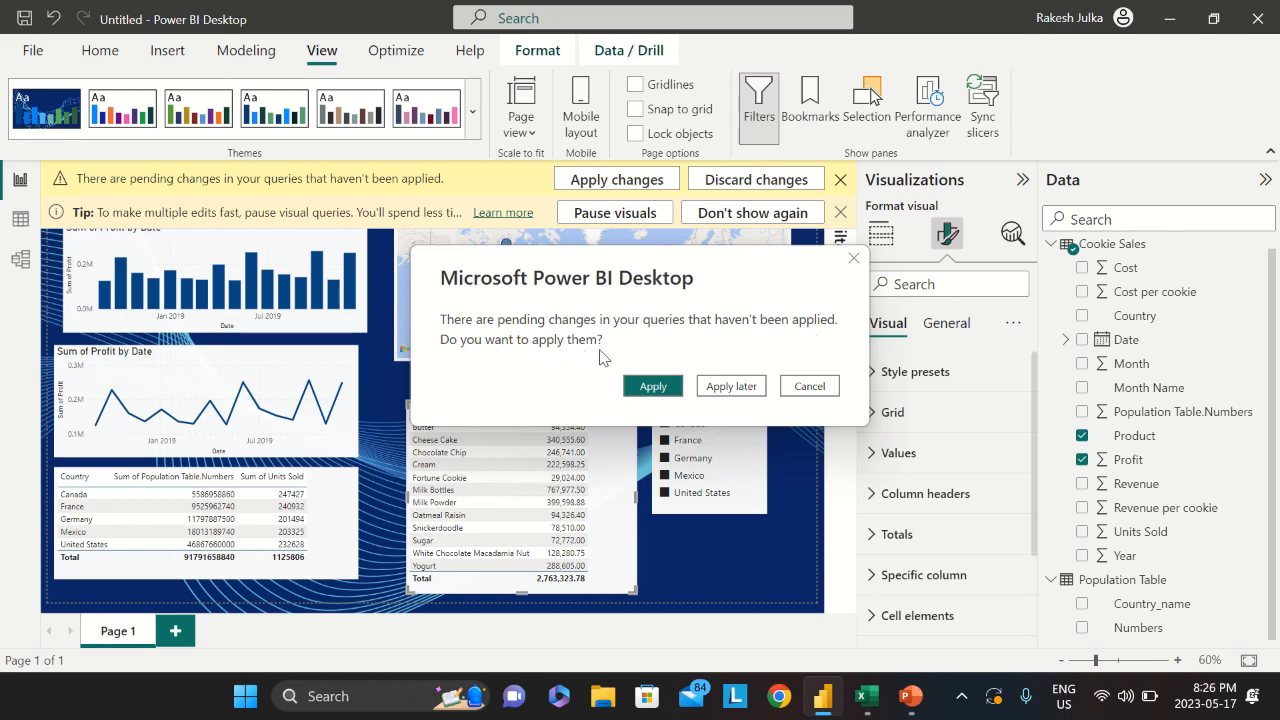
Choose Apply later for the pending query changes
click(652, 388)
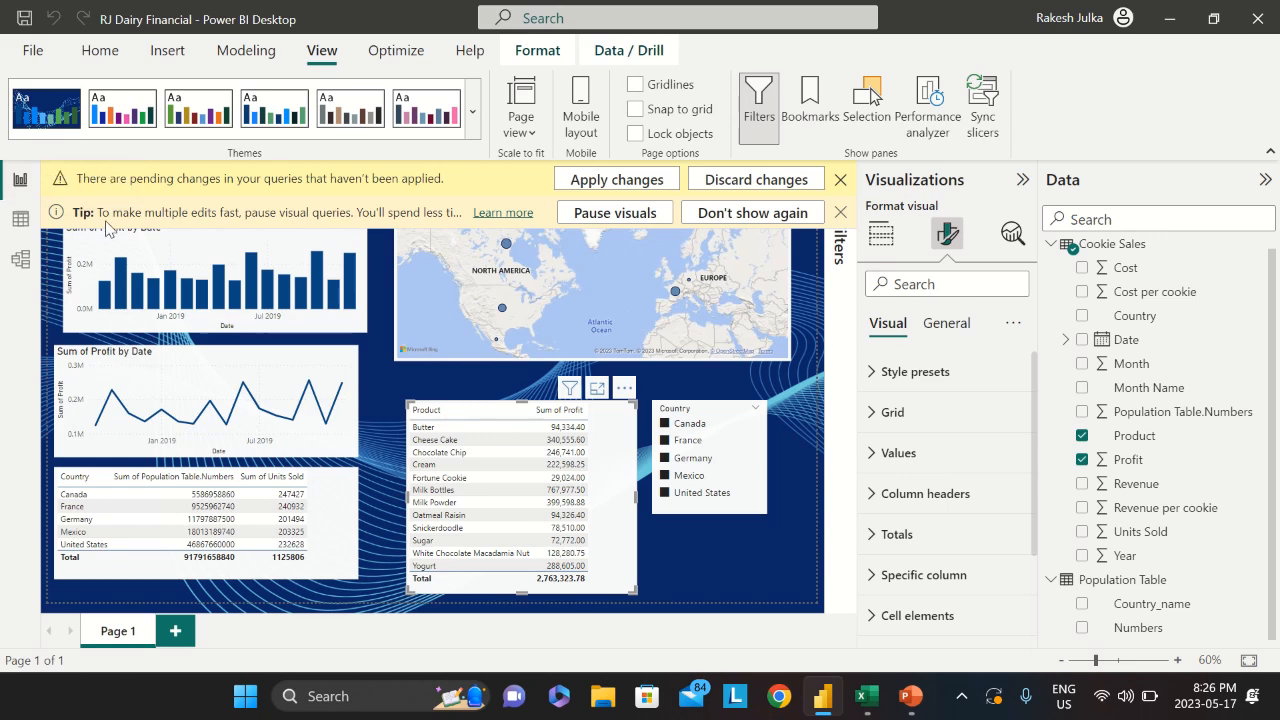
Publish RJ Dairy Financial to My workspace and open the published report in Power BI
click(33, 50)
click(40, 327)
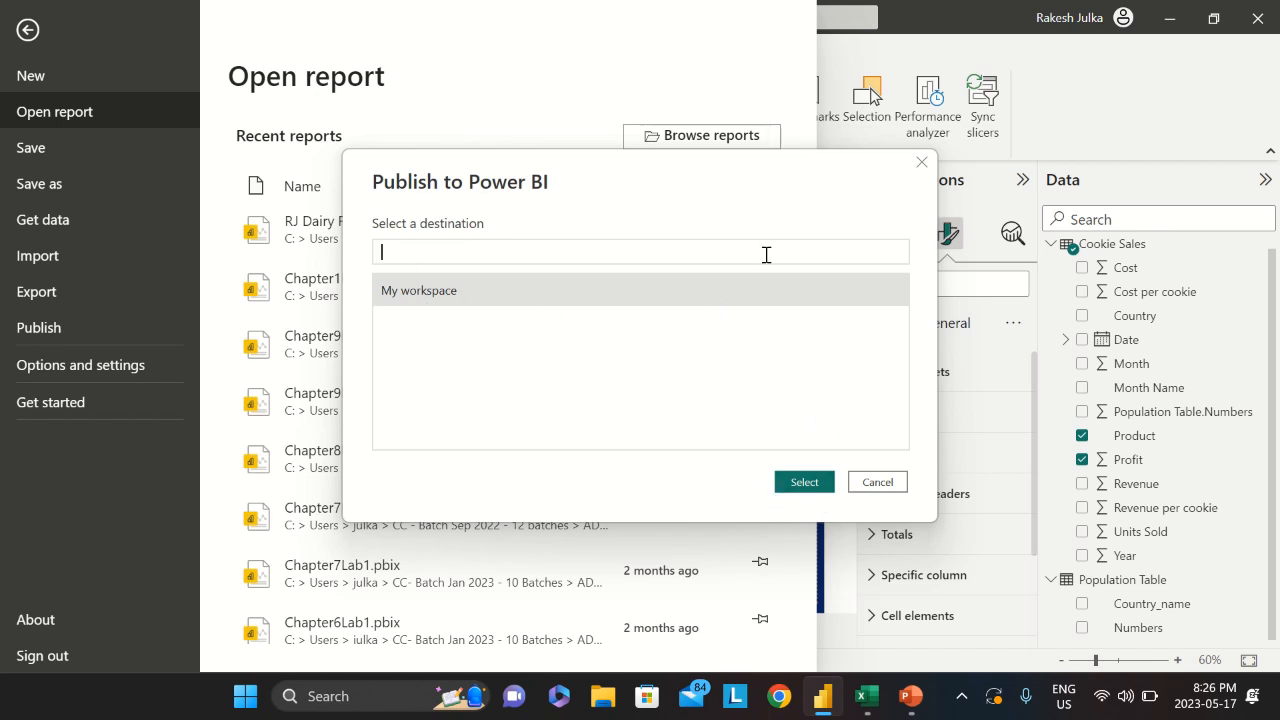
click(408, 296)
click(805, 482)
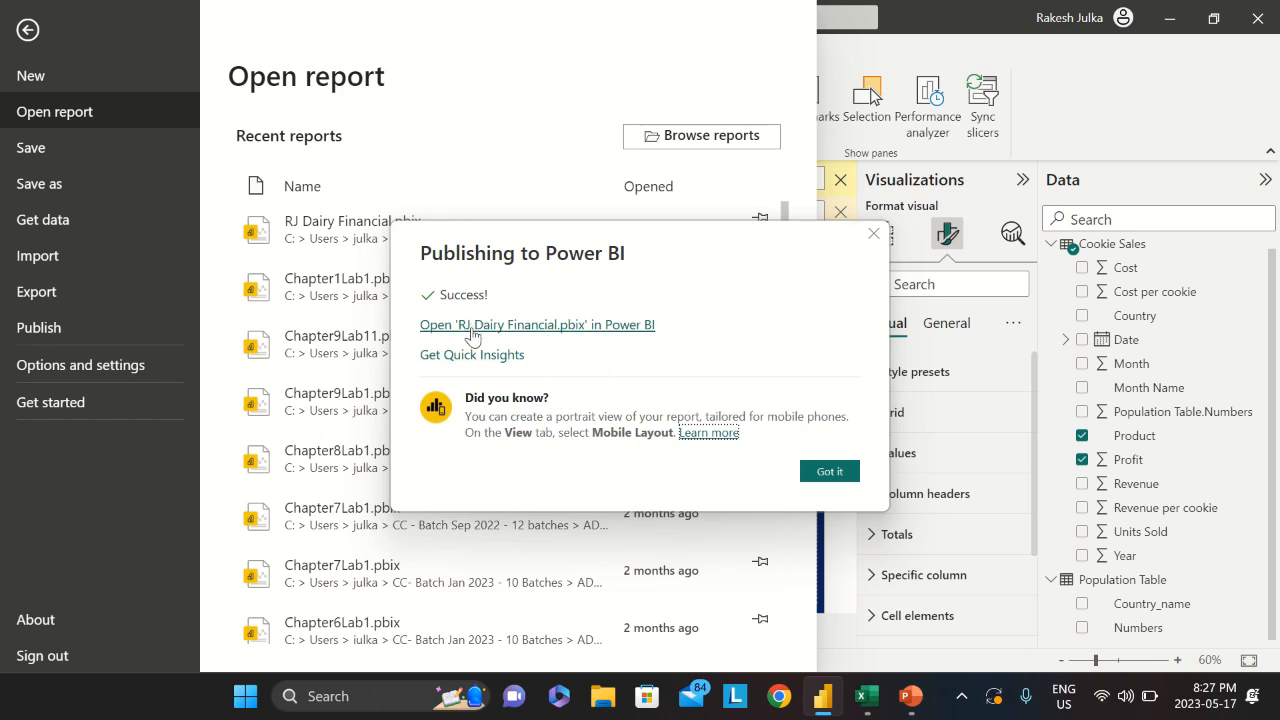
click(625, 326)
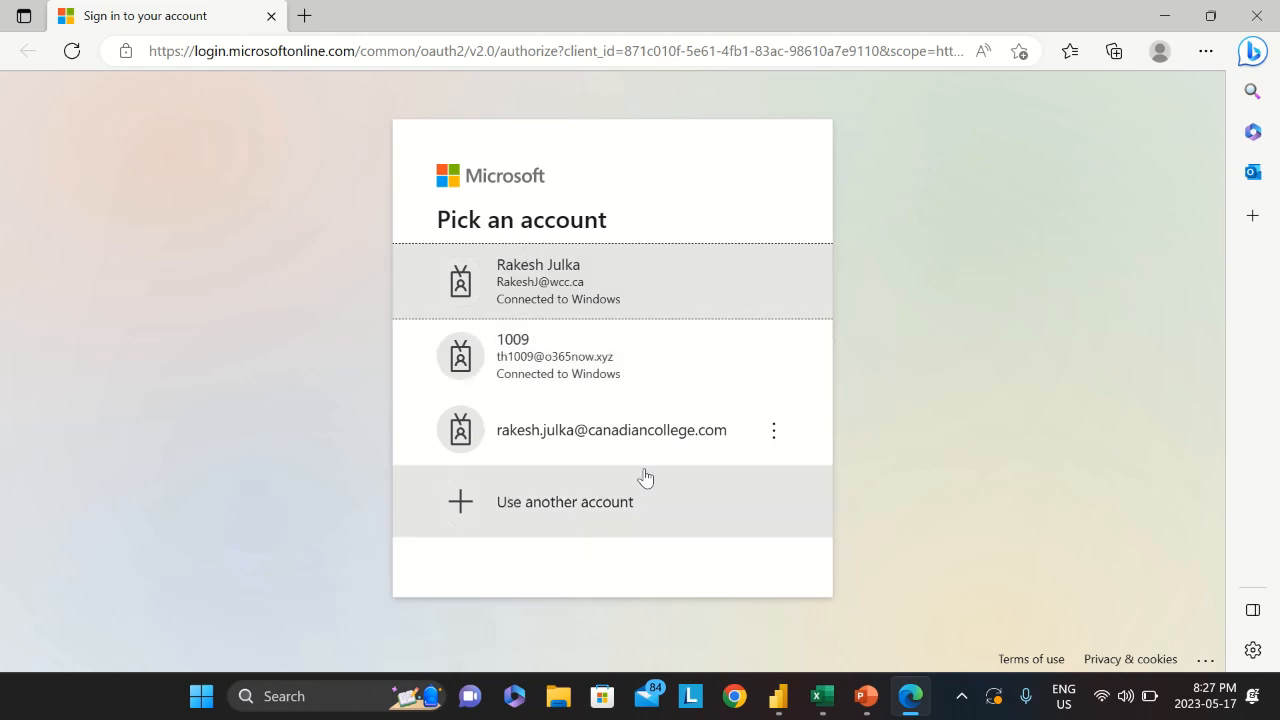
Sign in with the work account and its password to view the published report
click(612, 435)
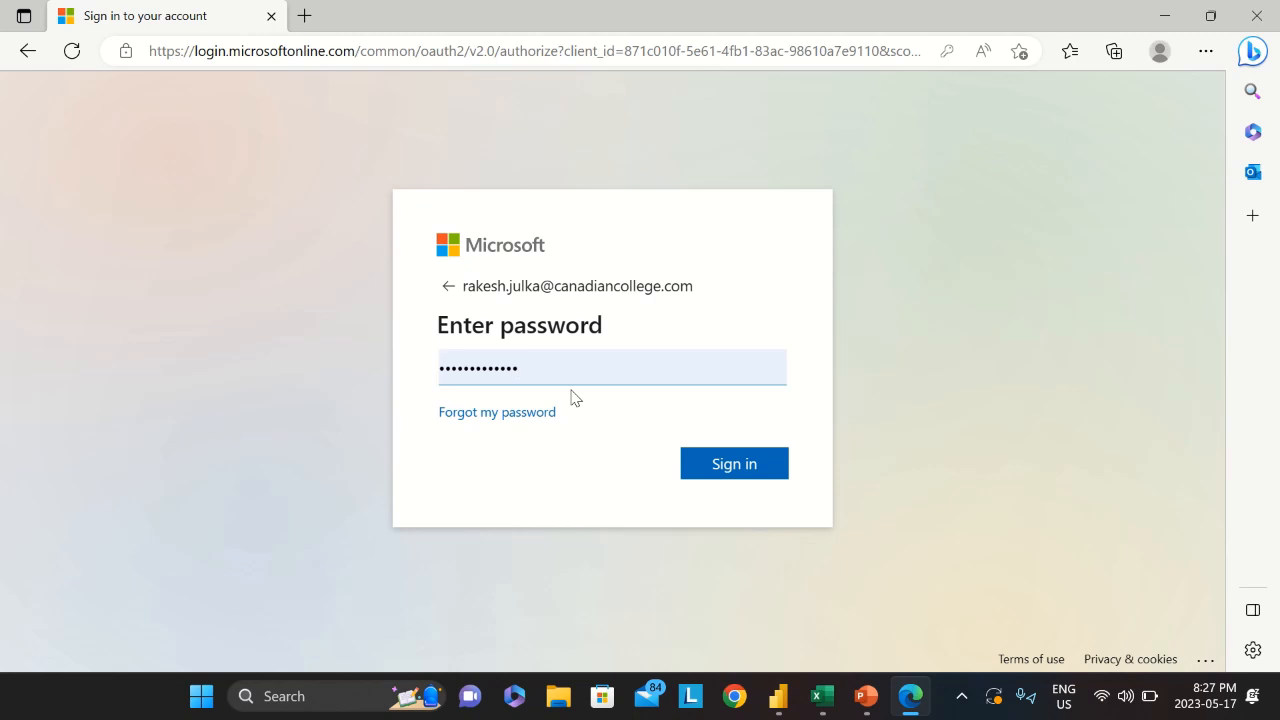
click(734, 452)
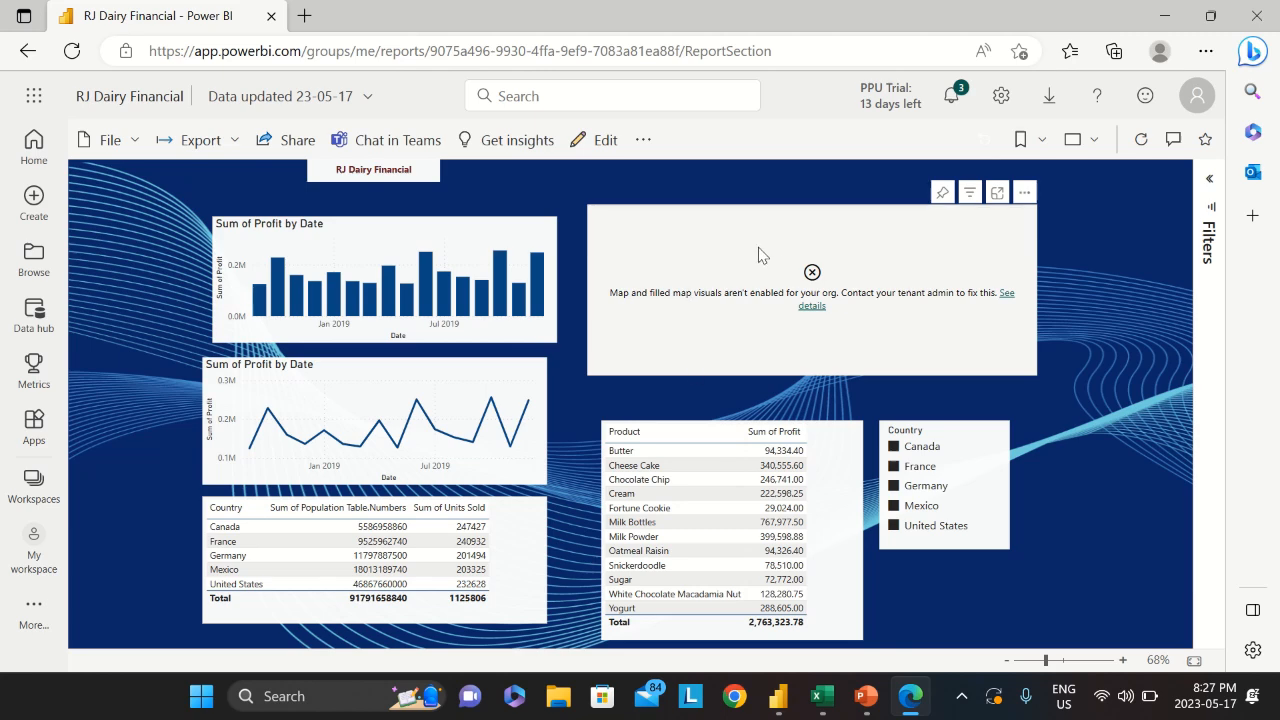
Set the report's share link to People in your organization and apply it
click(287, 141)
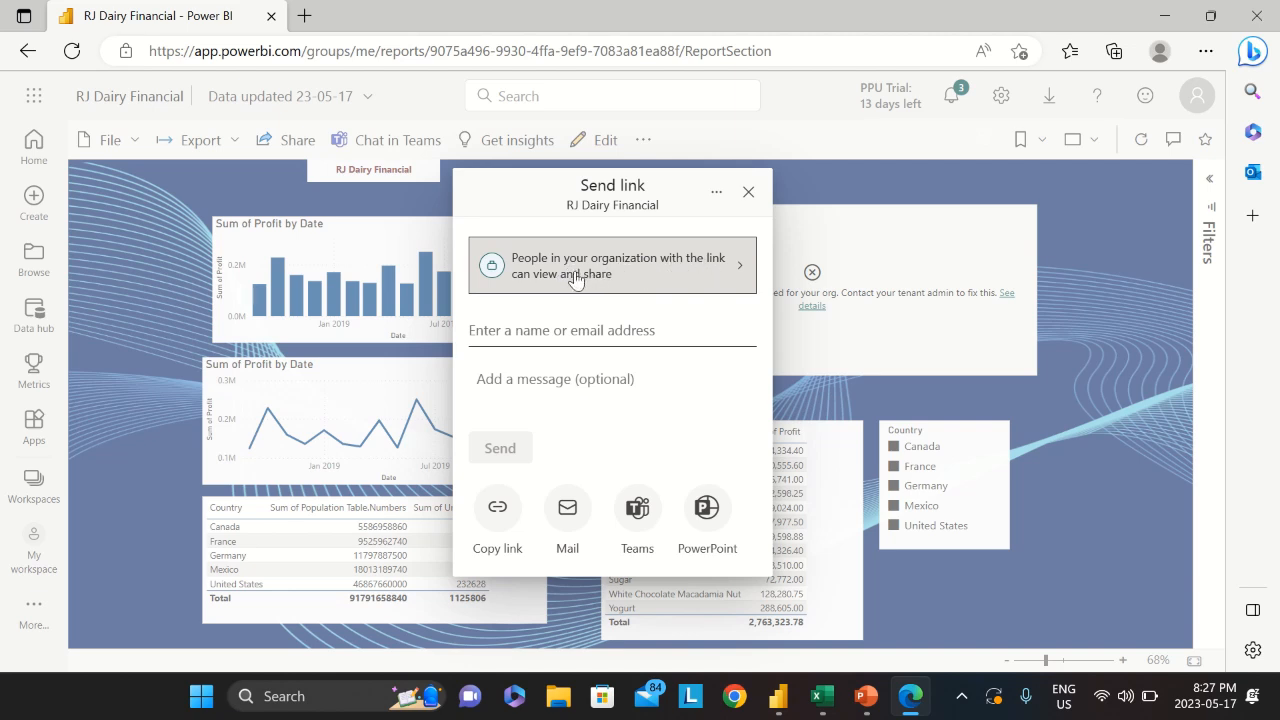
click(736, 272)
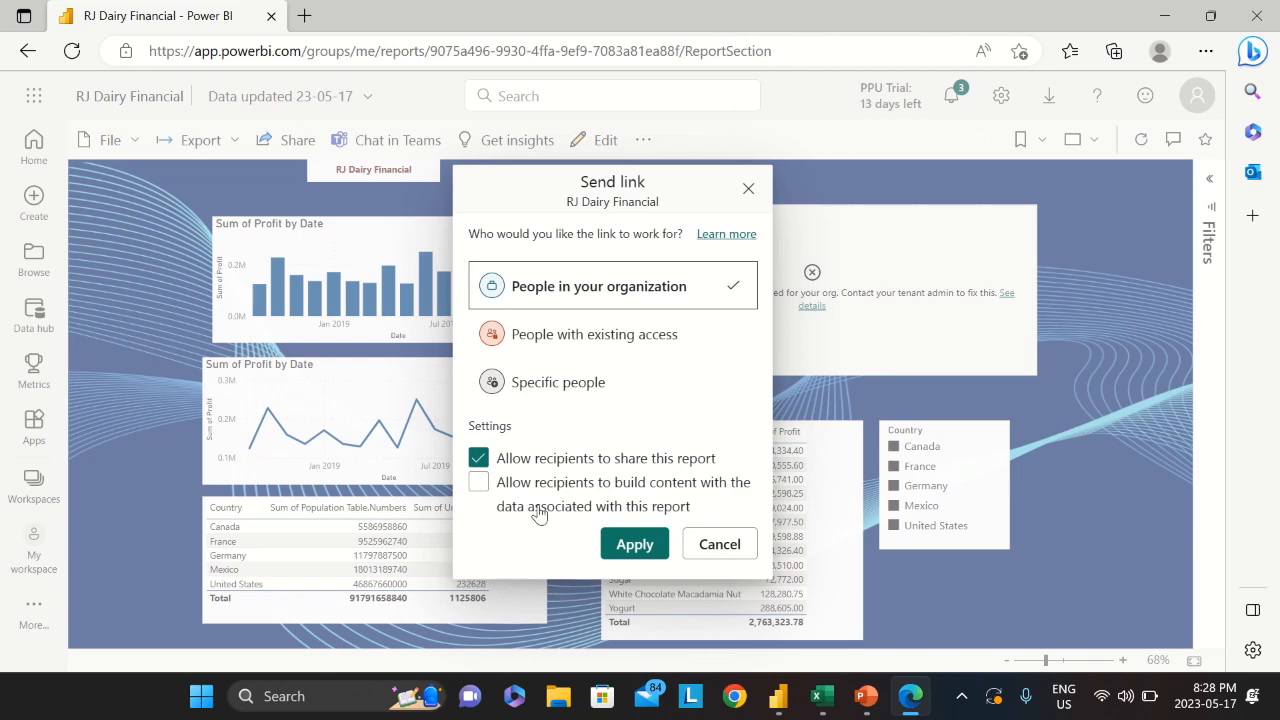
click(645, 544)
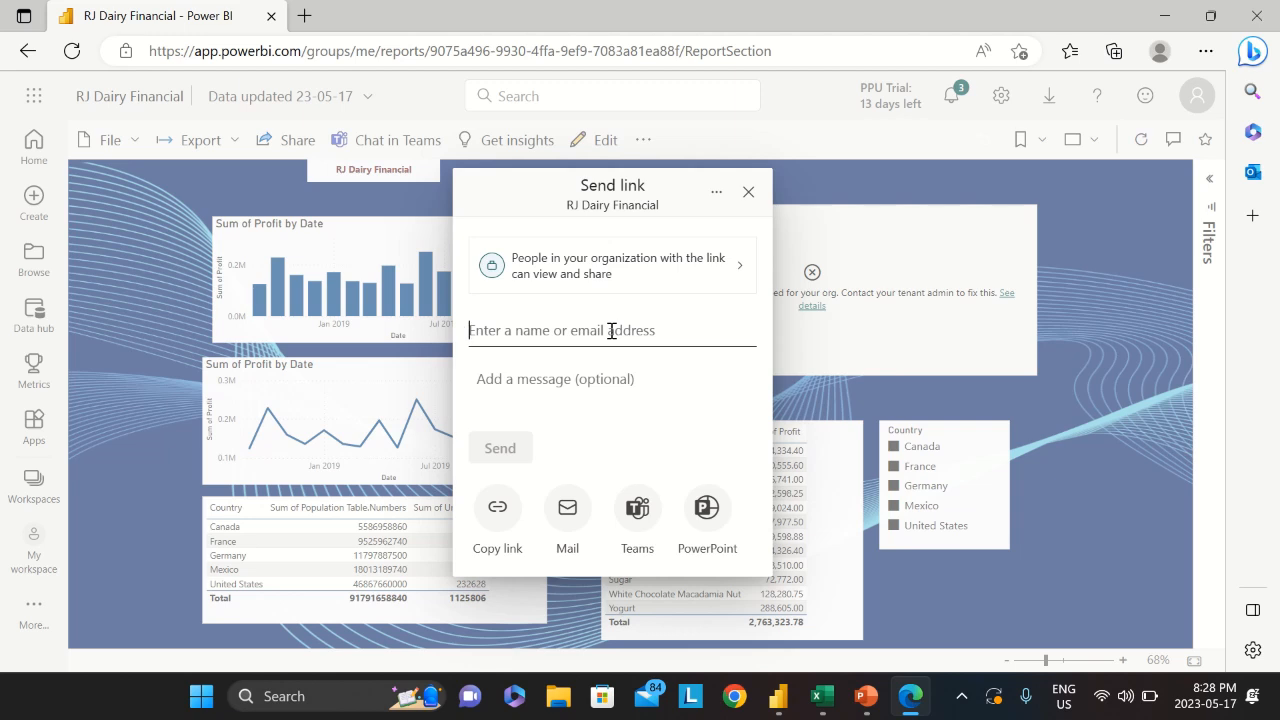
Send the link to a colleague found by name search, then close the confirmation
text(ram)
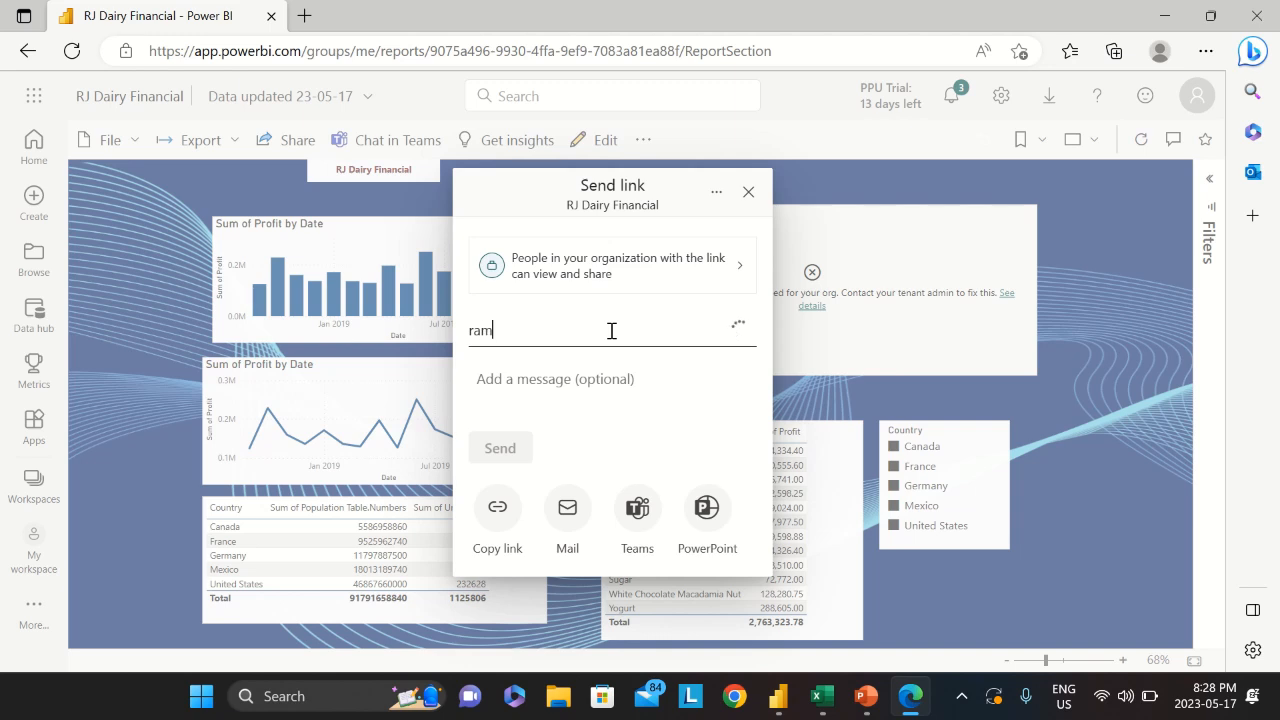
text(an)
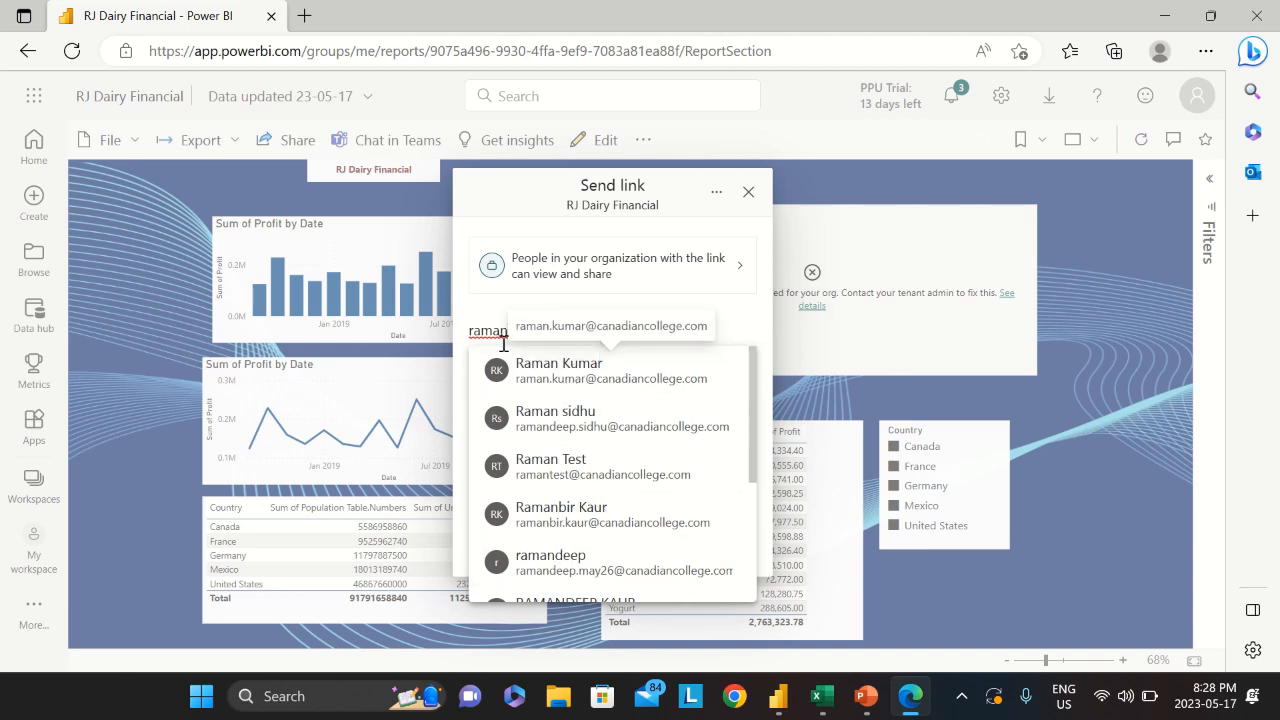
drag(514, 328, 458, 335)
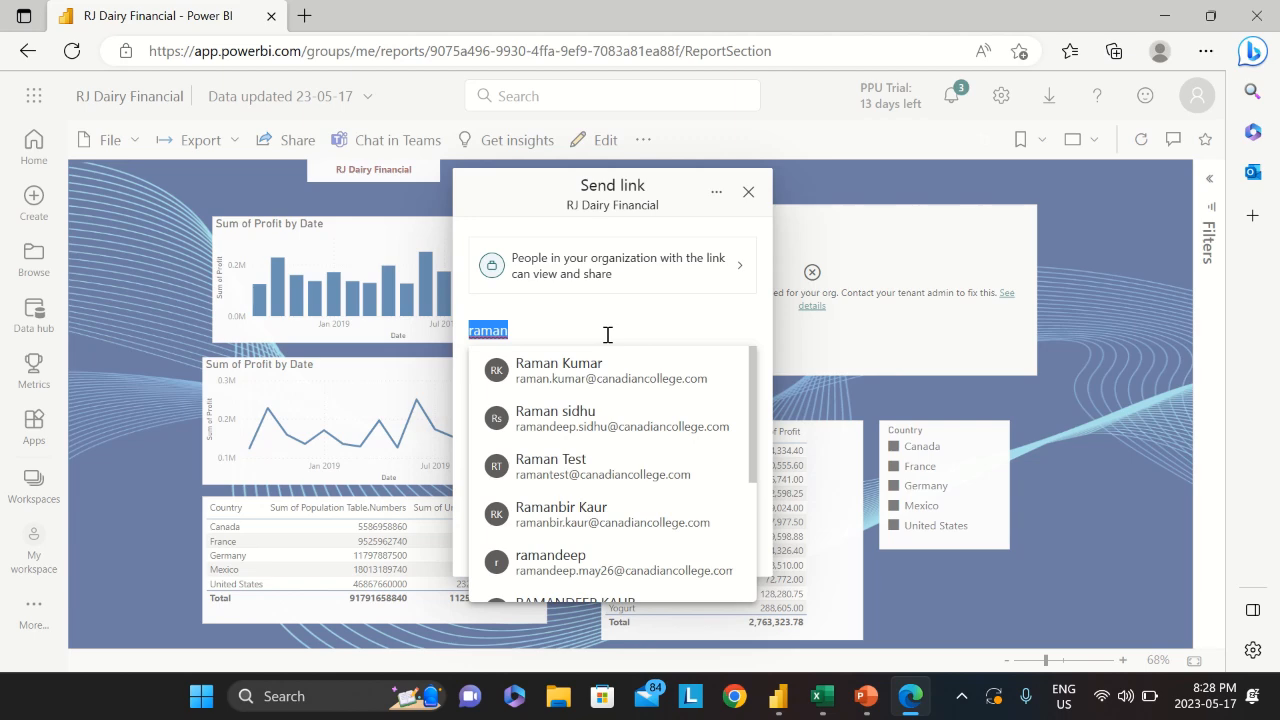
click(561, 420)
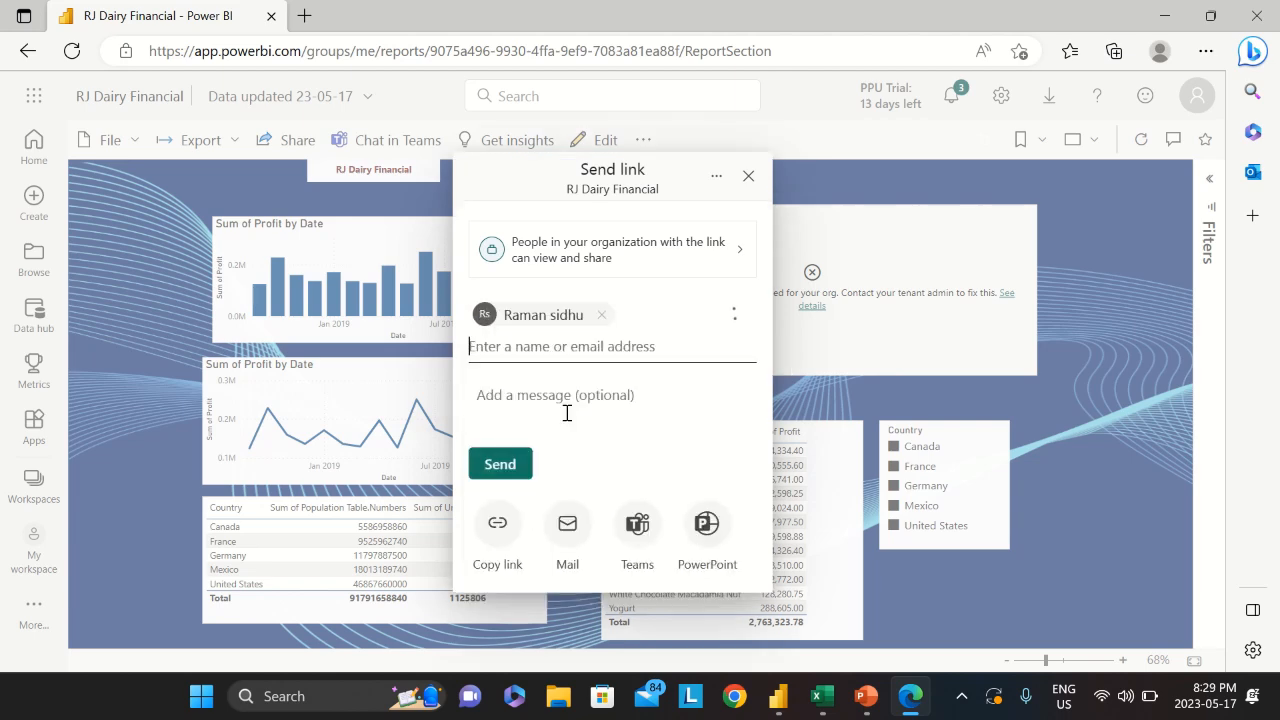
click(490, 464)
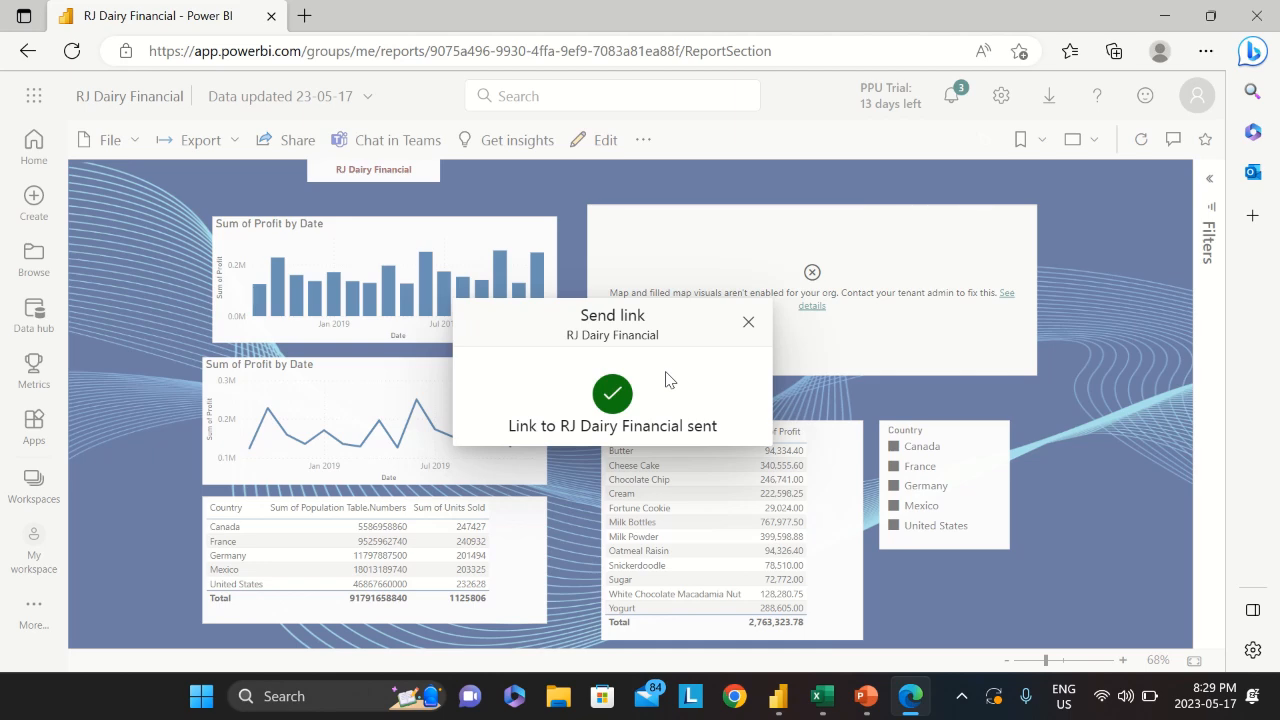
click(748, 324)
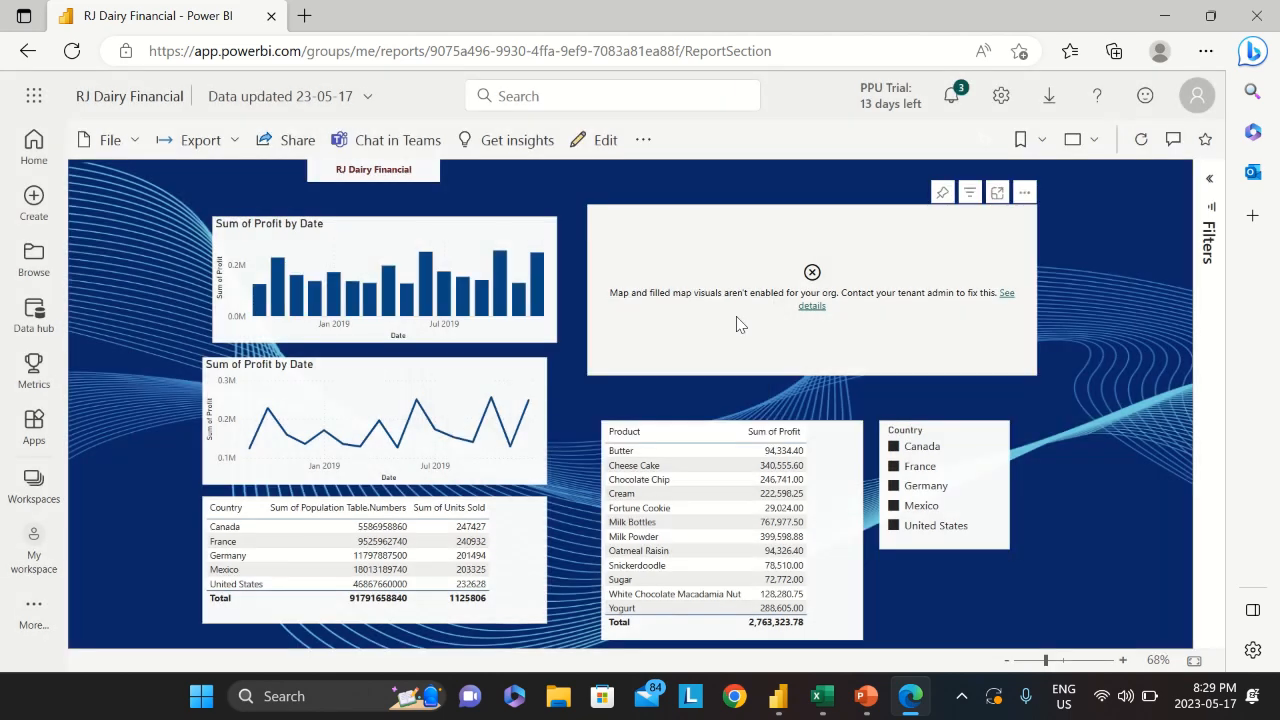
Re-share the report to the colleague's corrected e-mail address and close the sent confirmation
click(297, 142)
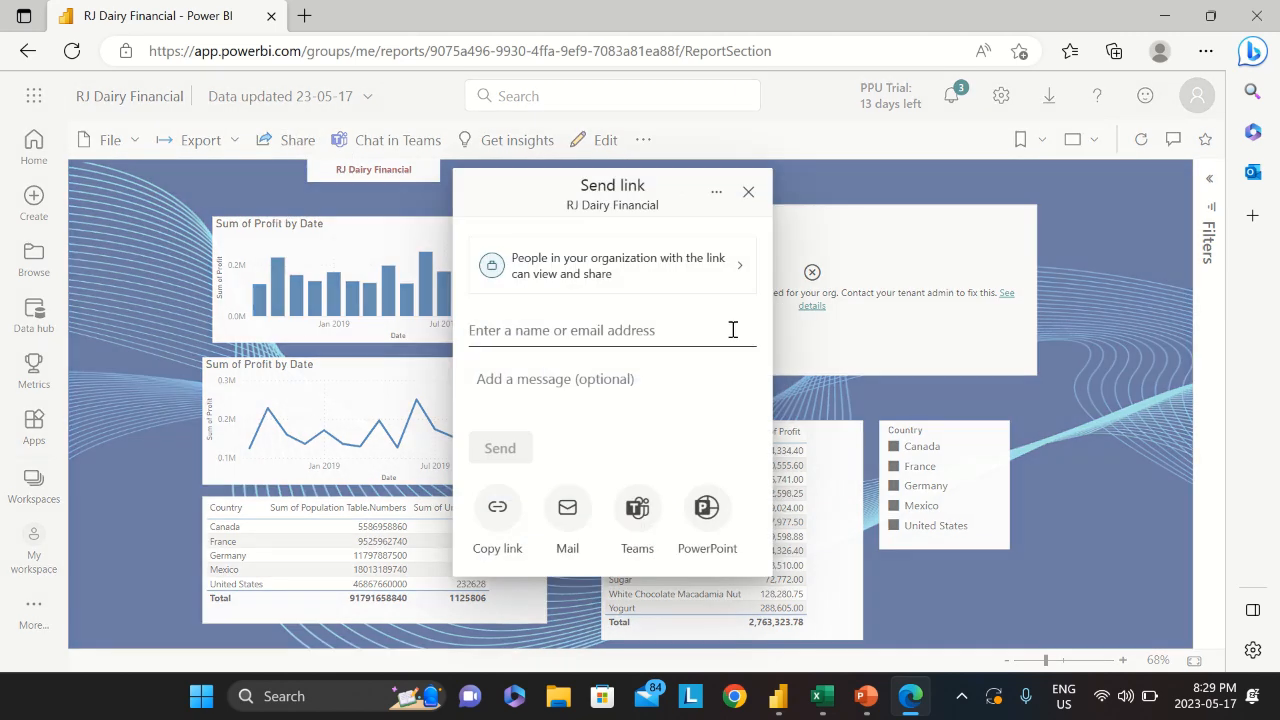
click(638, 329)
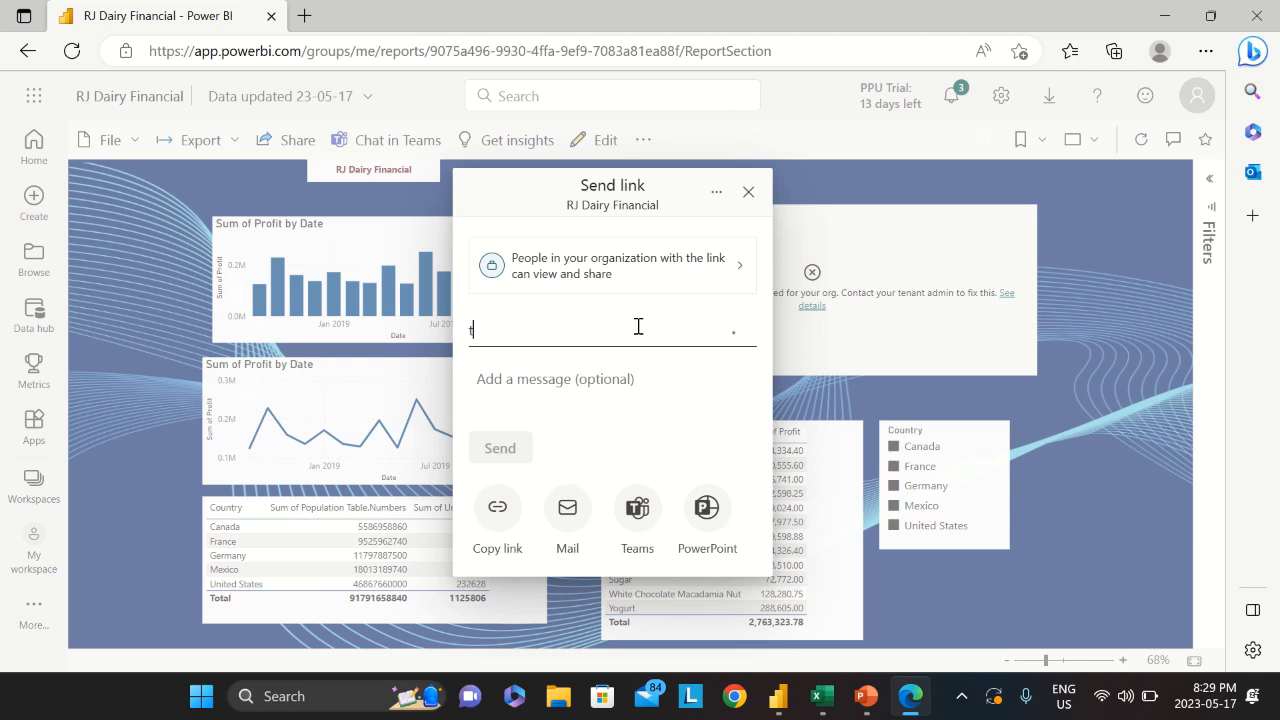
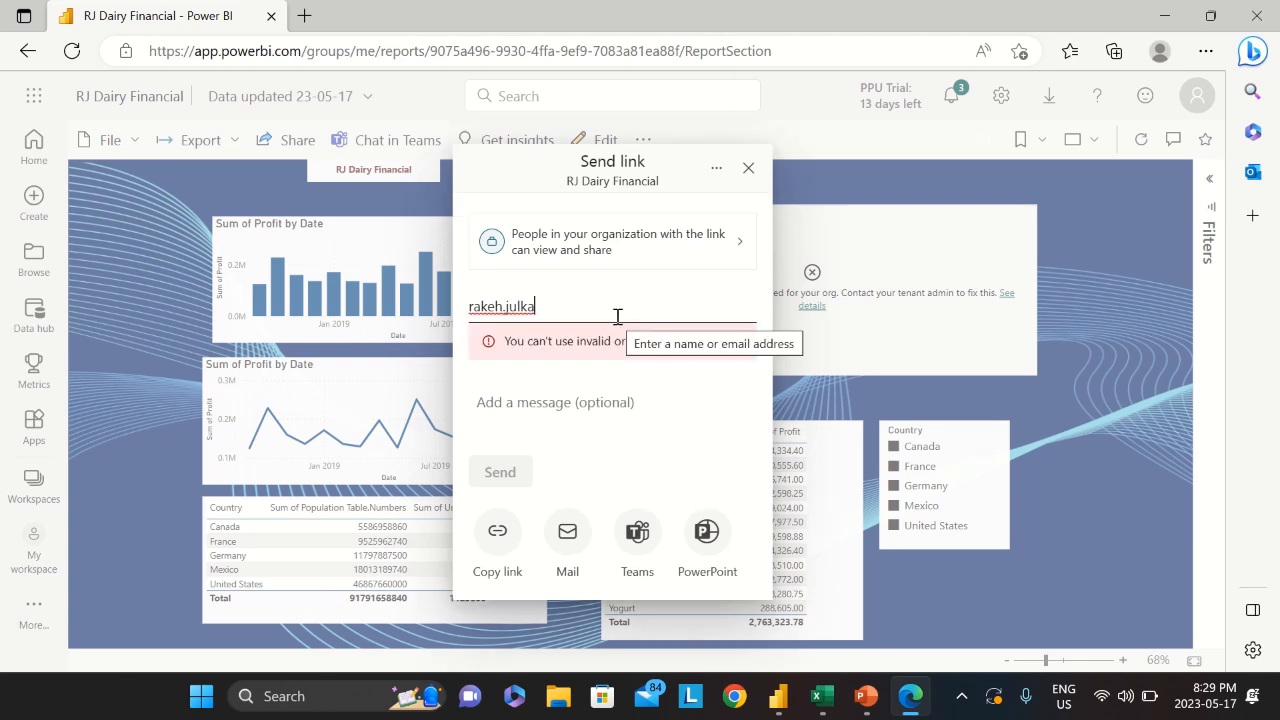
key(Left)
key(Left)
key(Left)
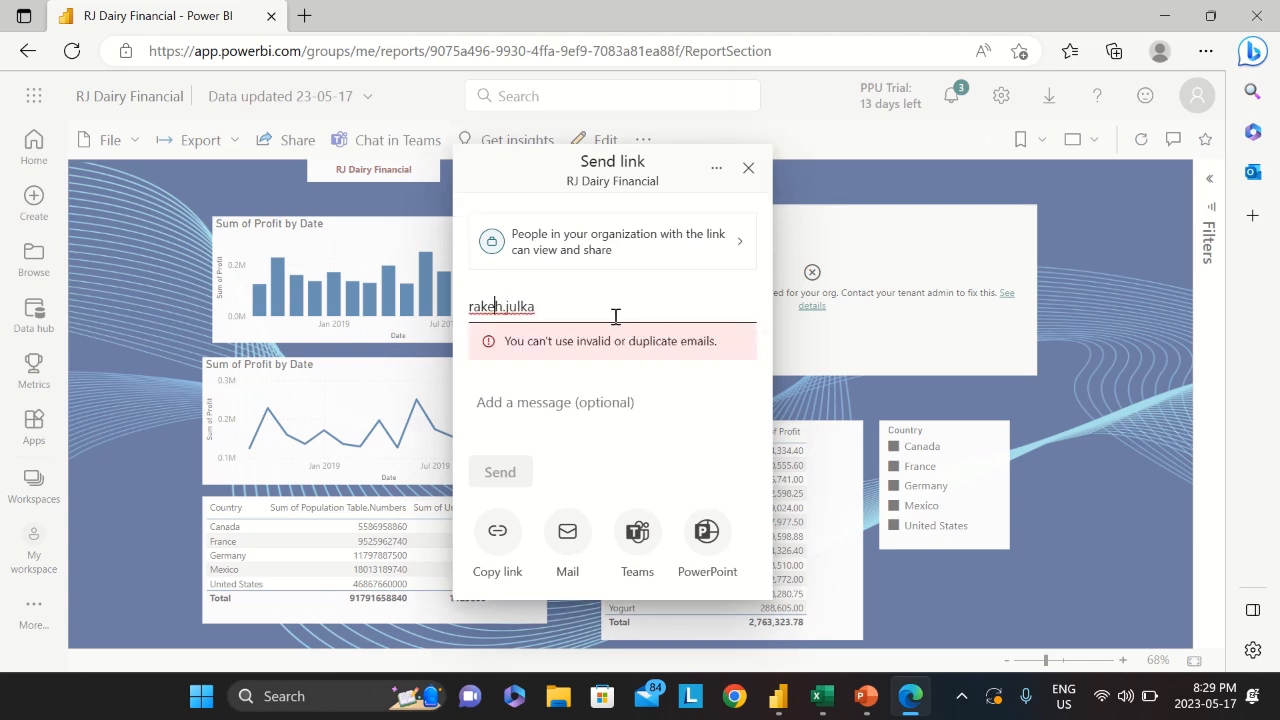
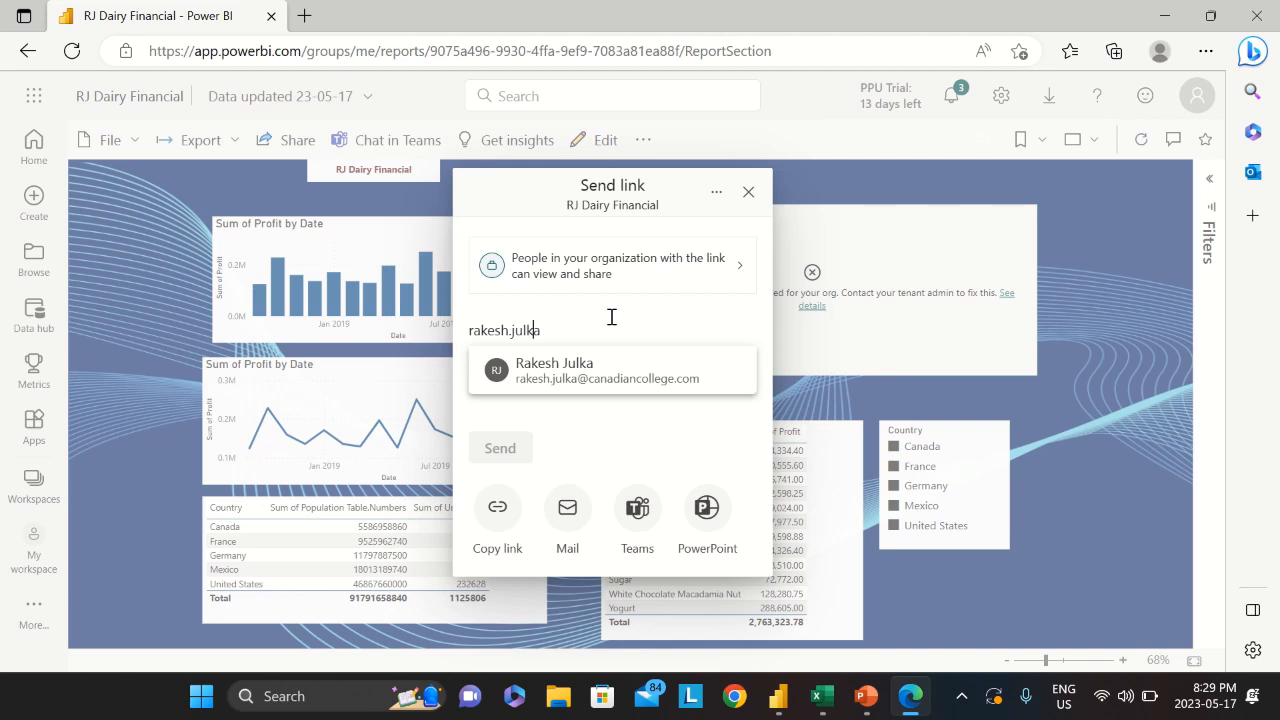
click(587, 375)
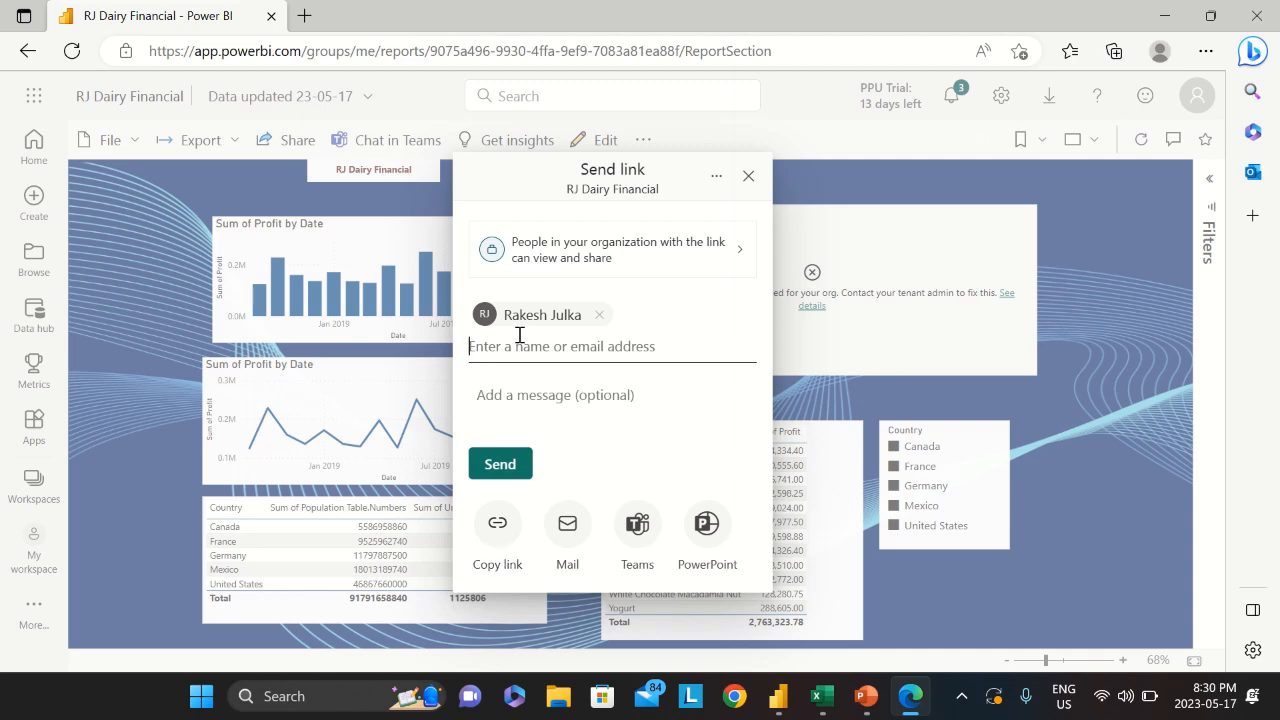
click(510, 466)
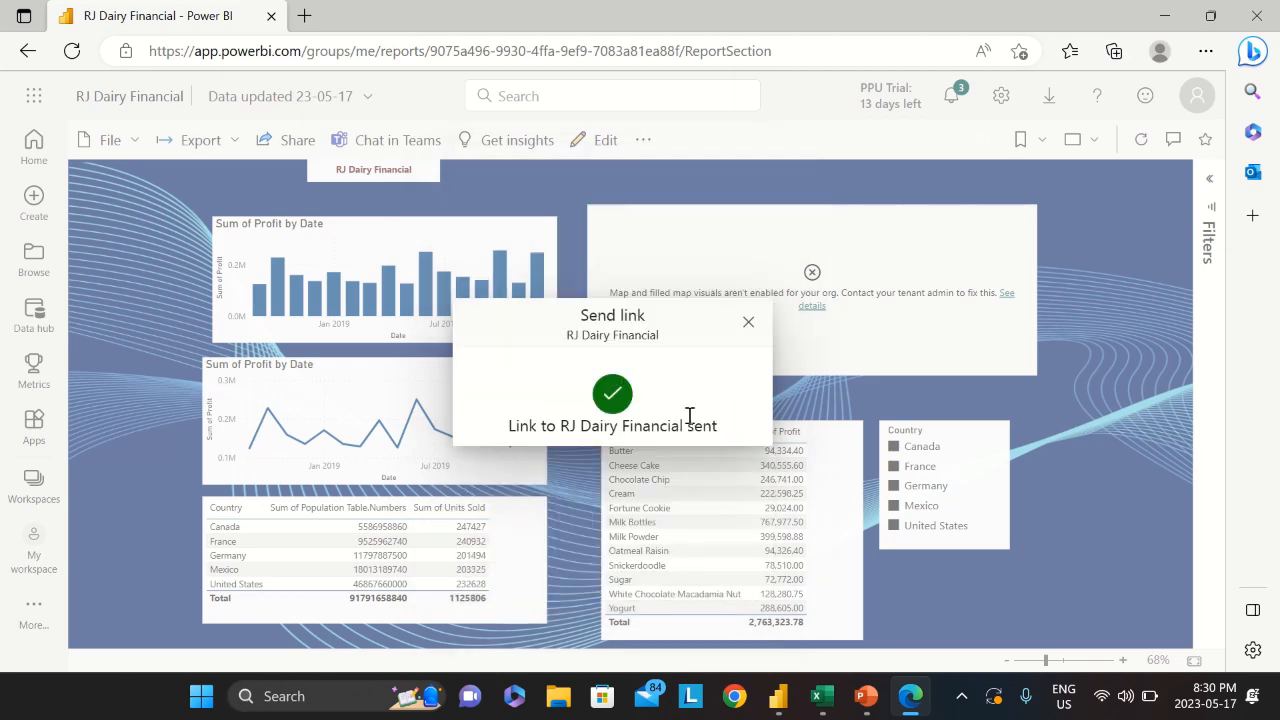
click(746, 320)
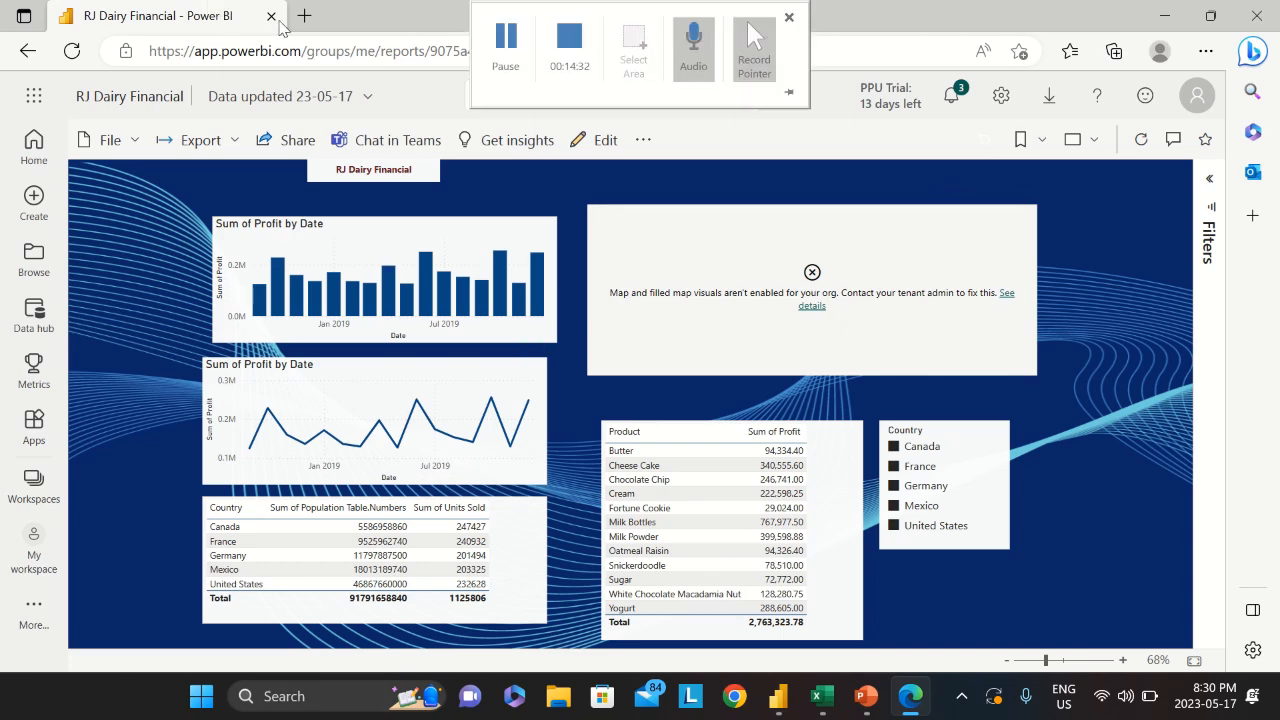
Open Gmail in a new browser tab
click(300, 16)
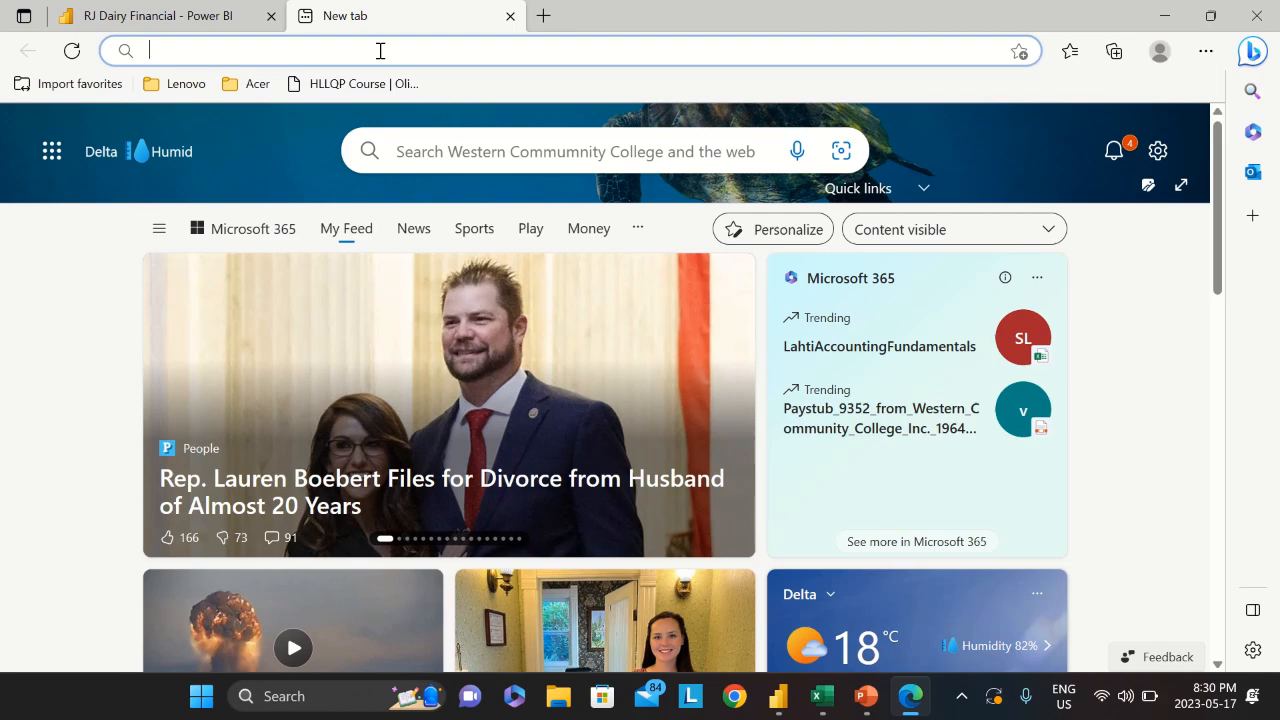
text(www.gma)
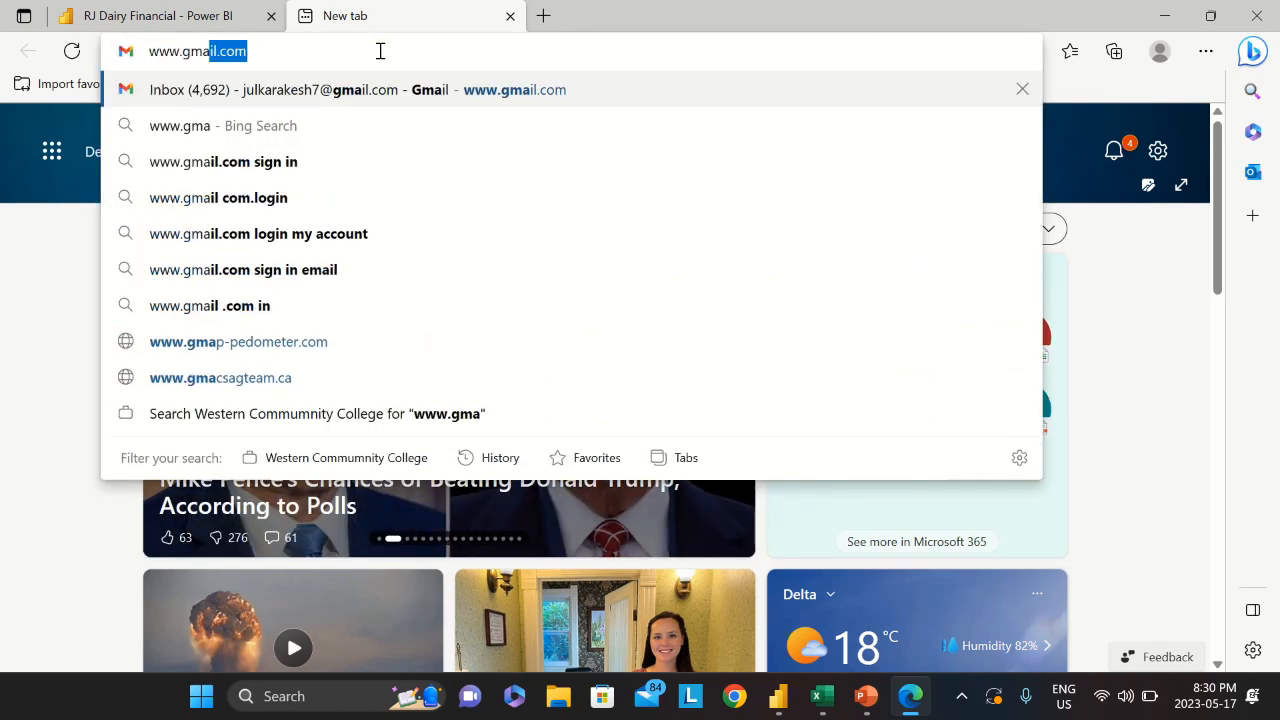
key(Return)
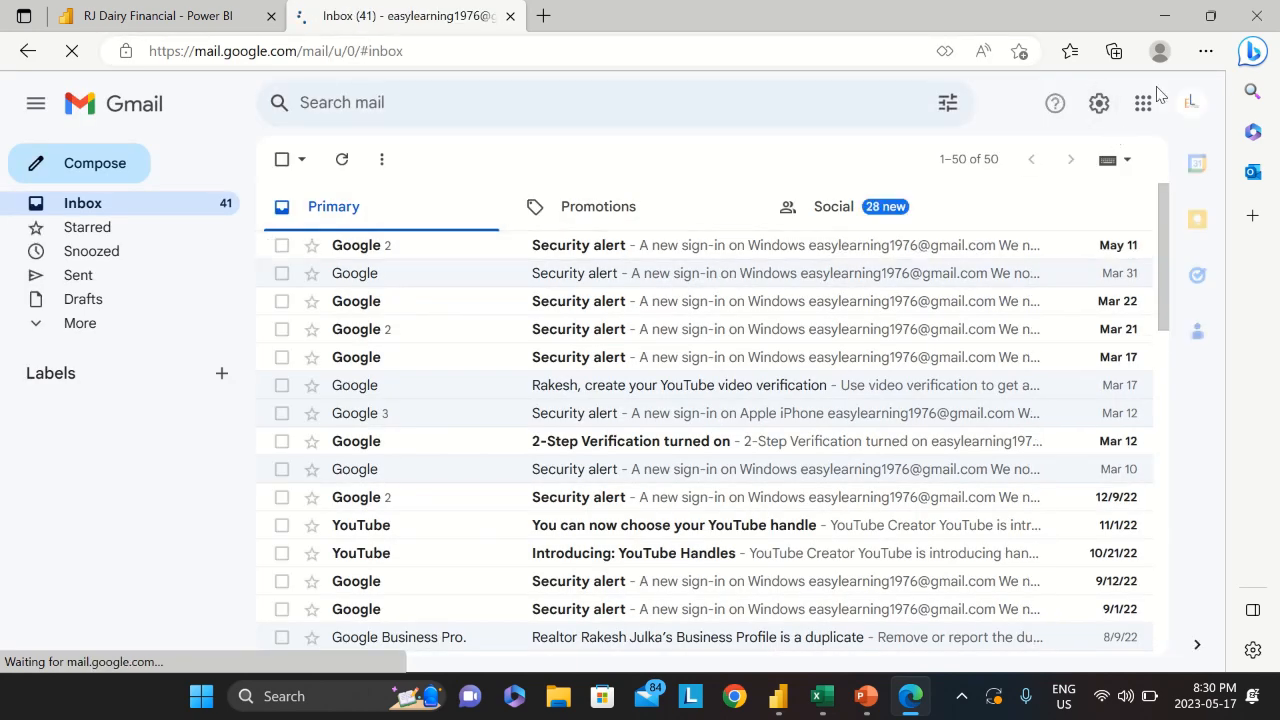
Switch to the college Google account and enter its password, retrying after it is rejected
click(1190, 103)
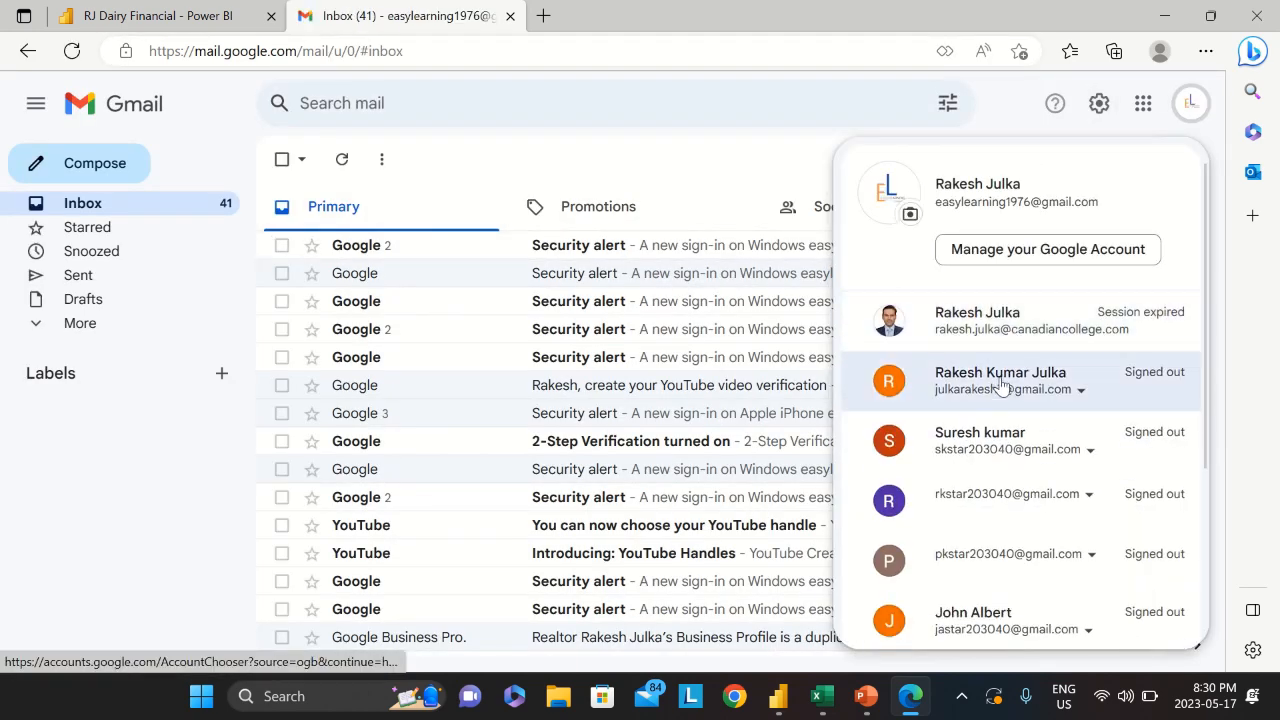
click(997, 336)
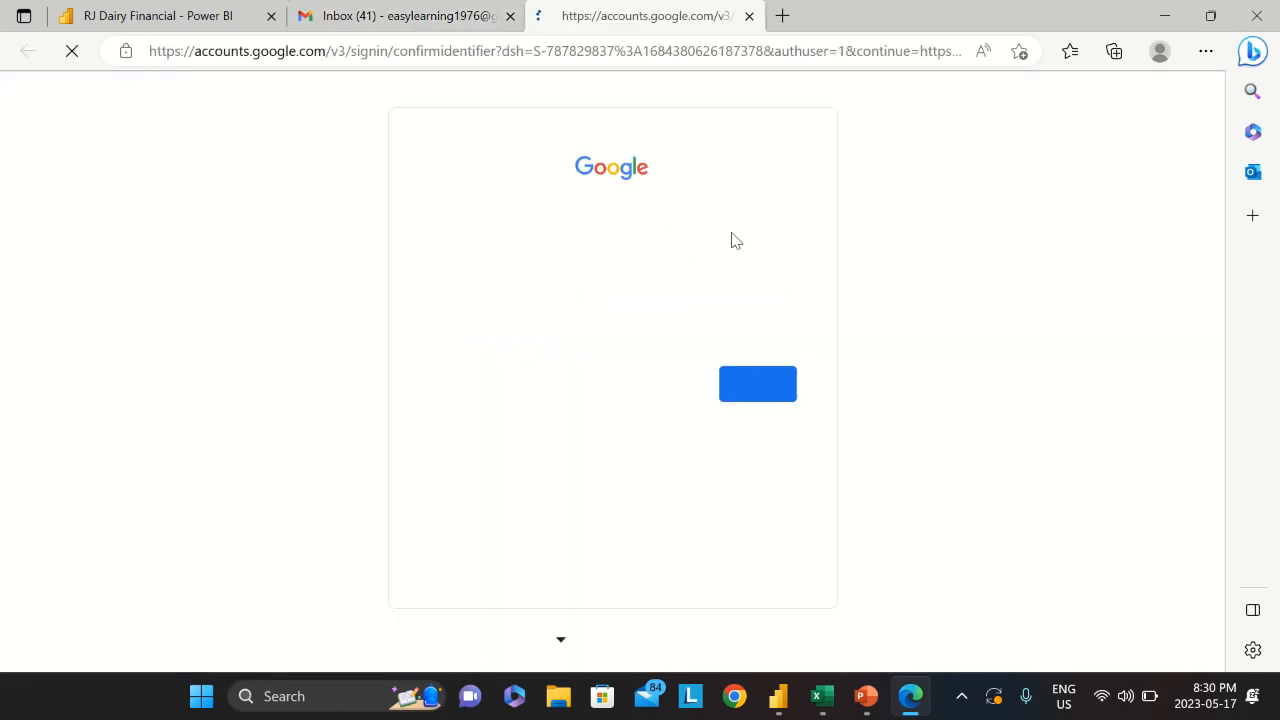
click(757, 386)
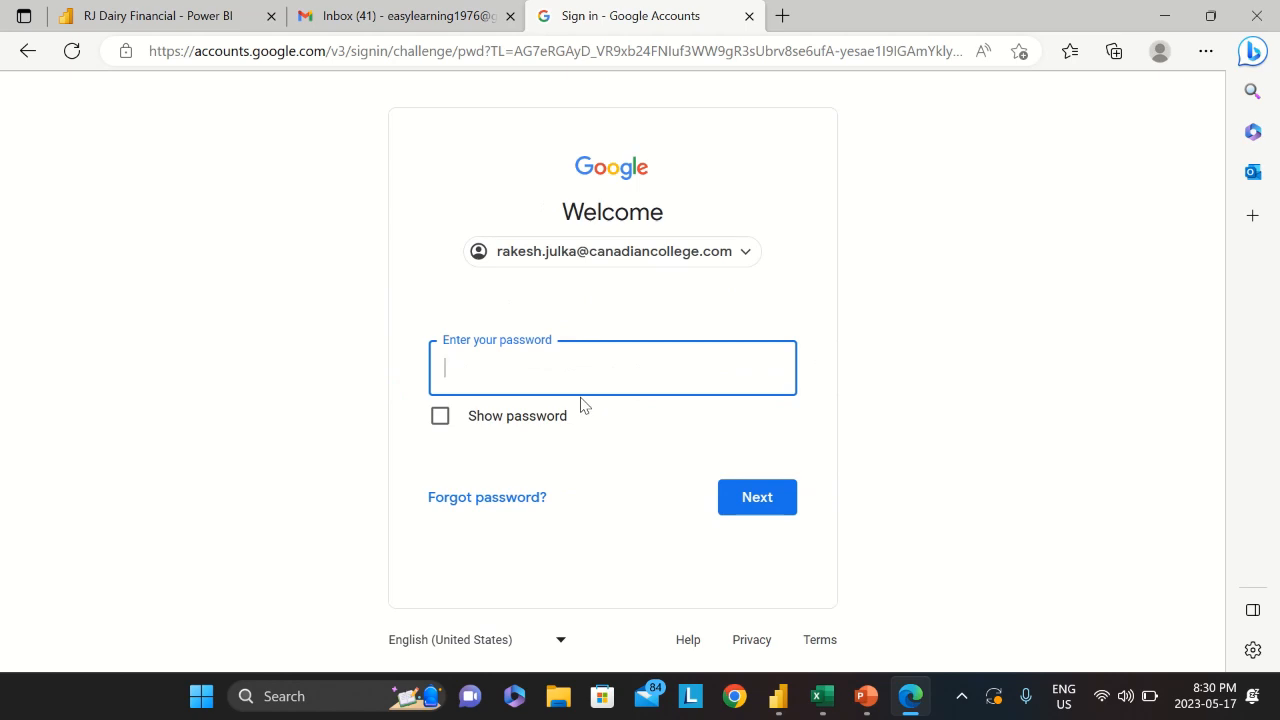
text(*)
key(Return)
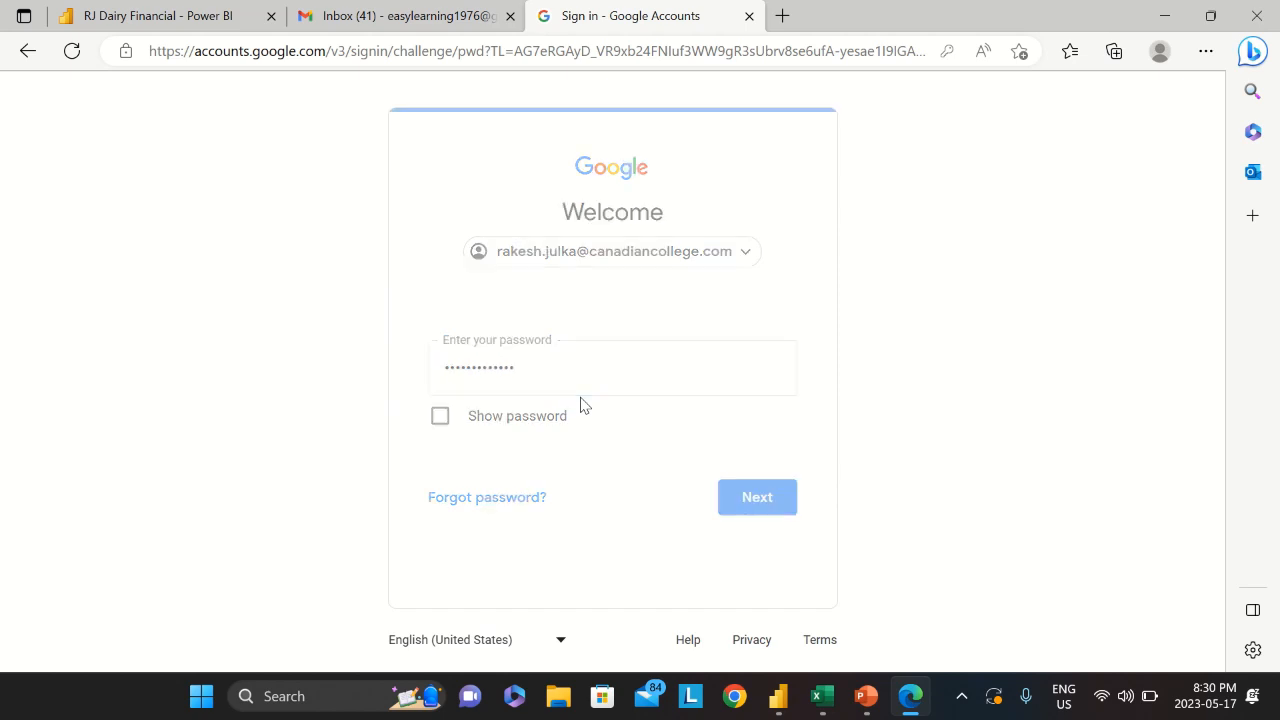
text(**)
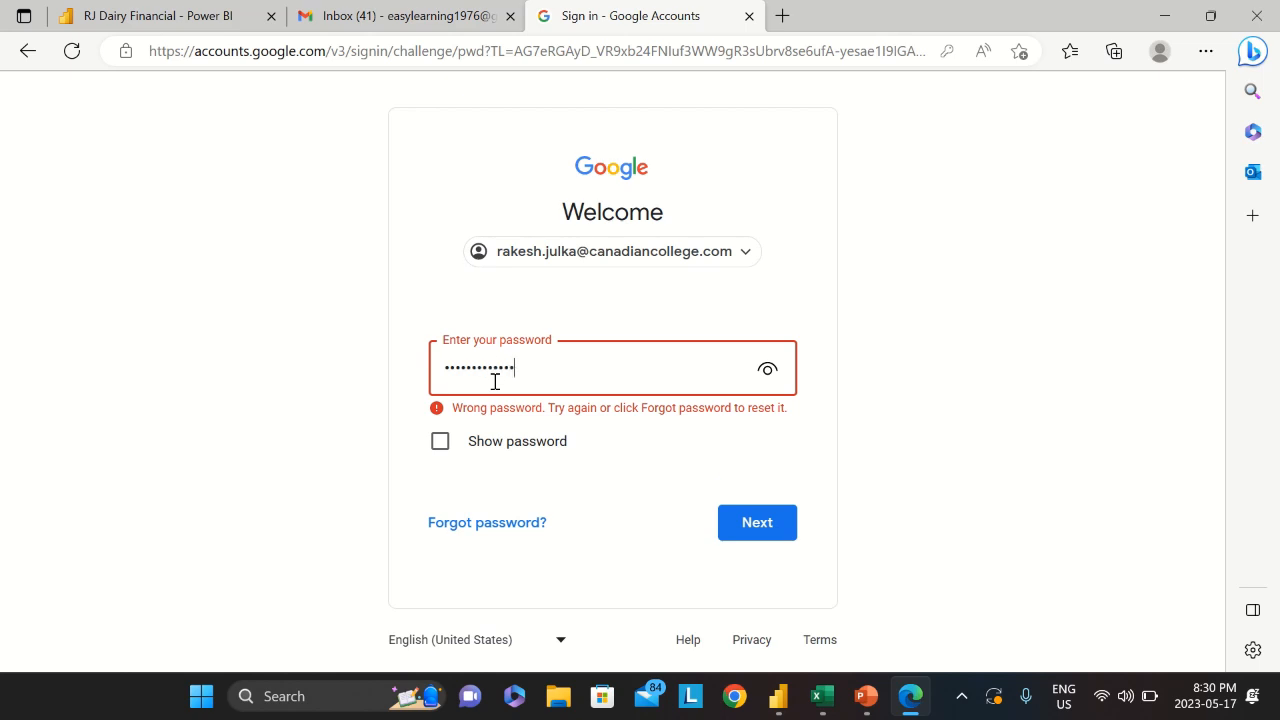
key(Return)
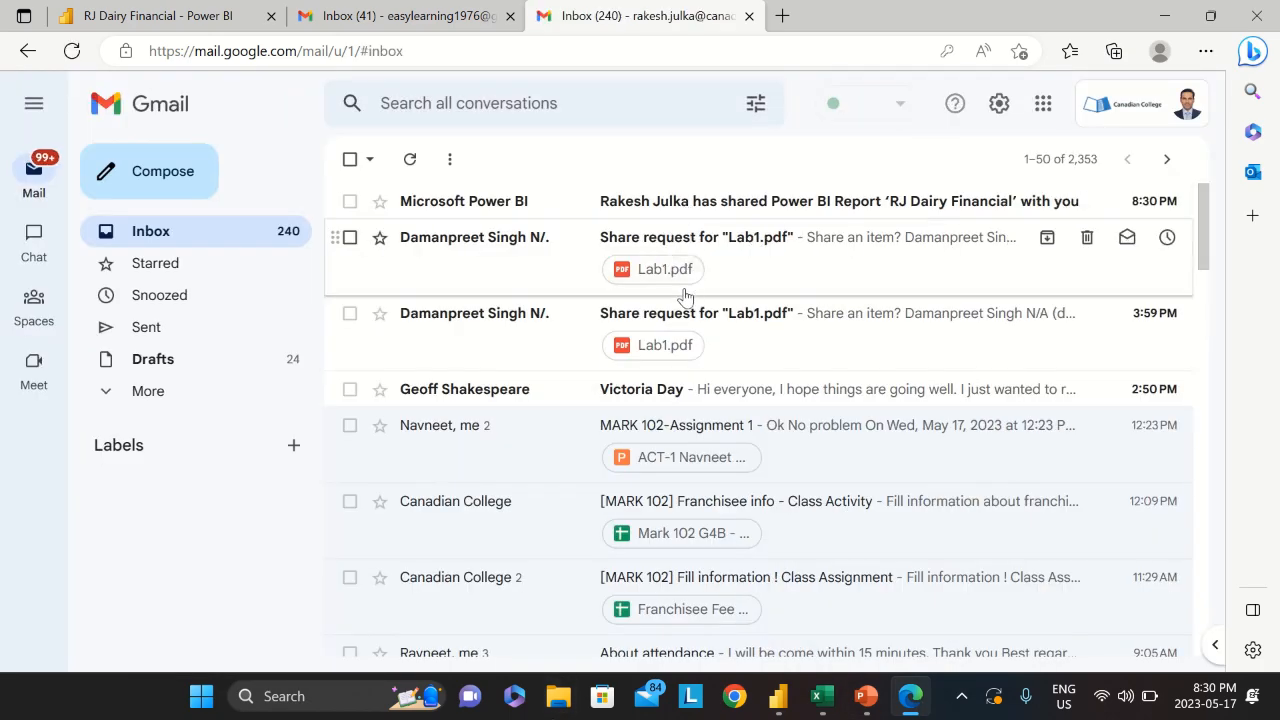
Zoom Gmail to 90%, open the Power BI sharing email and follow Open this report
key(ctrl+minus)
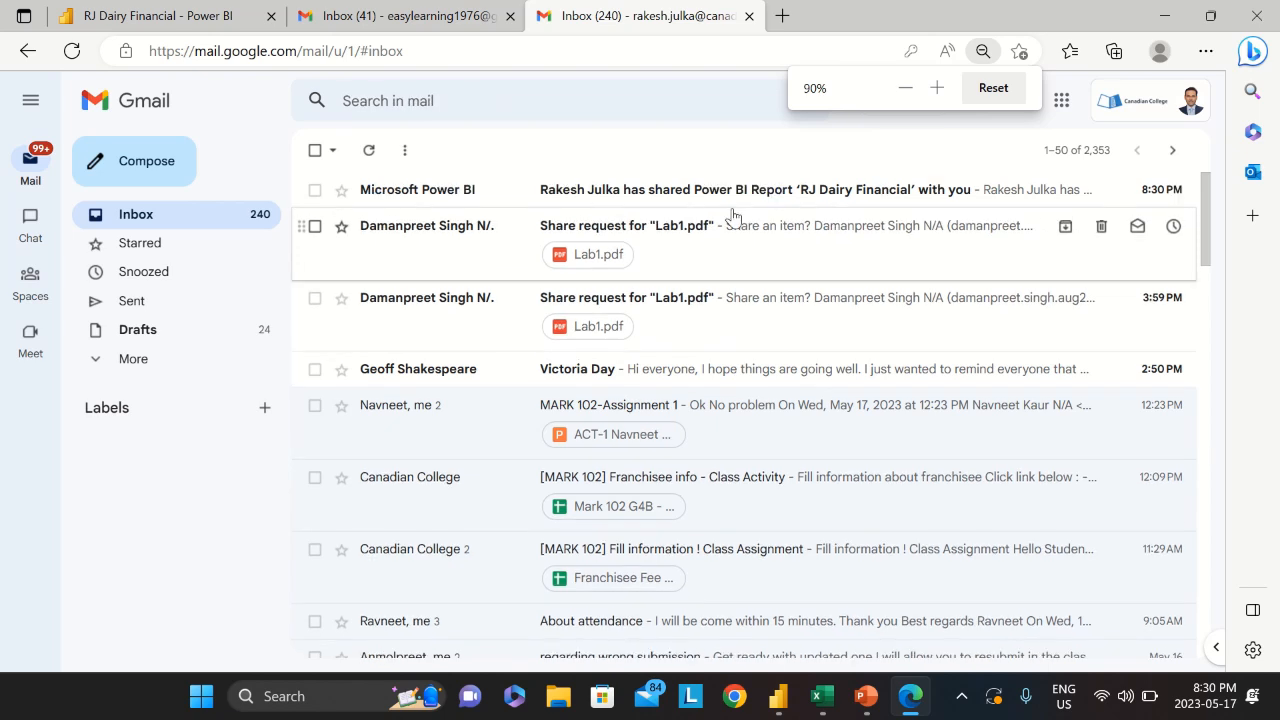
click(663, 191)
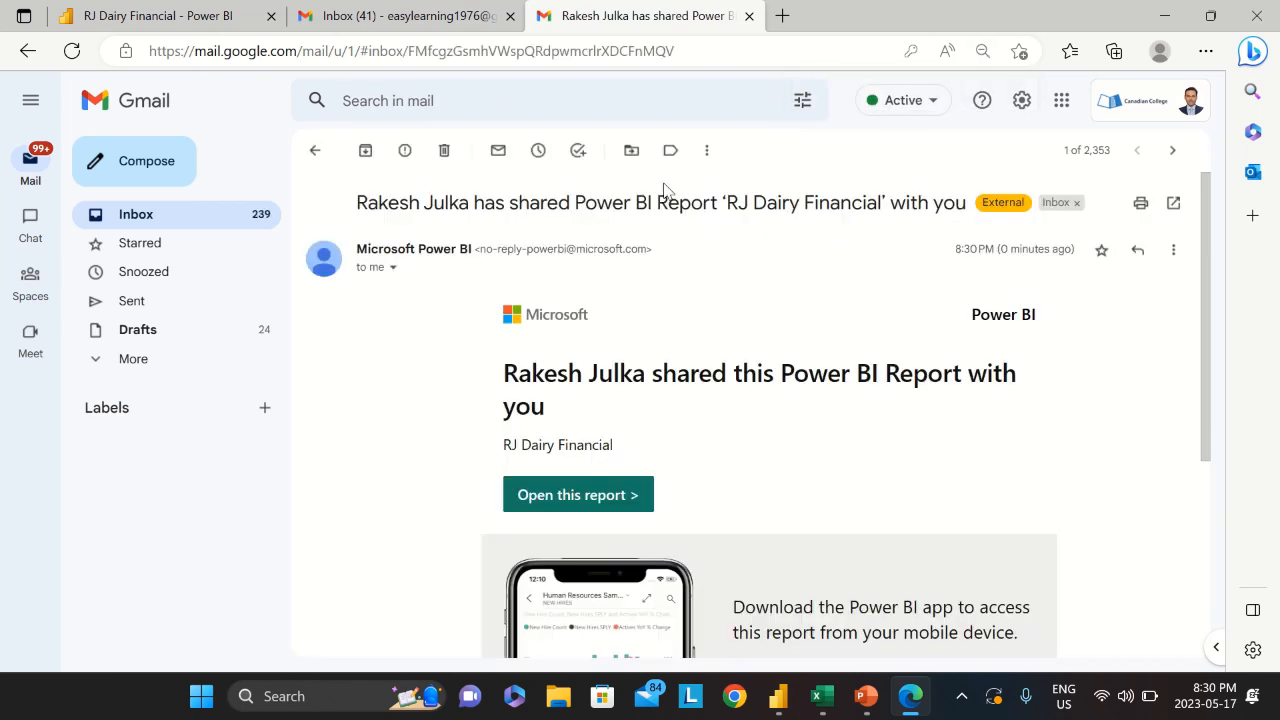
scroll(757, 434, down, 2)
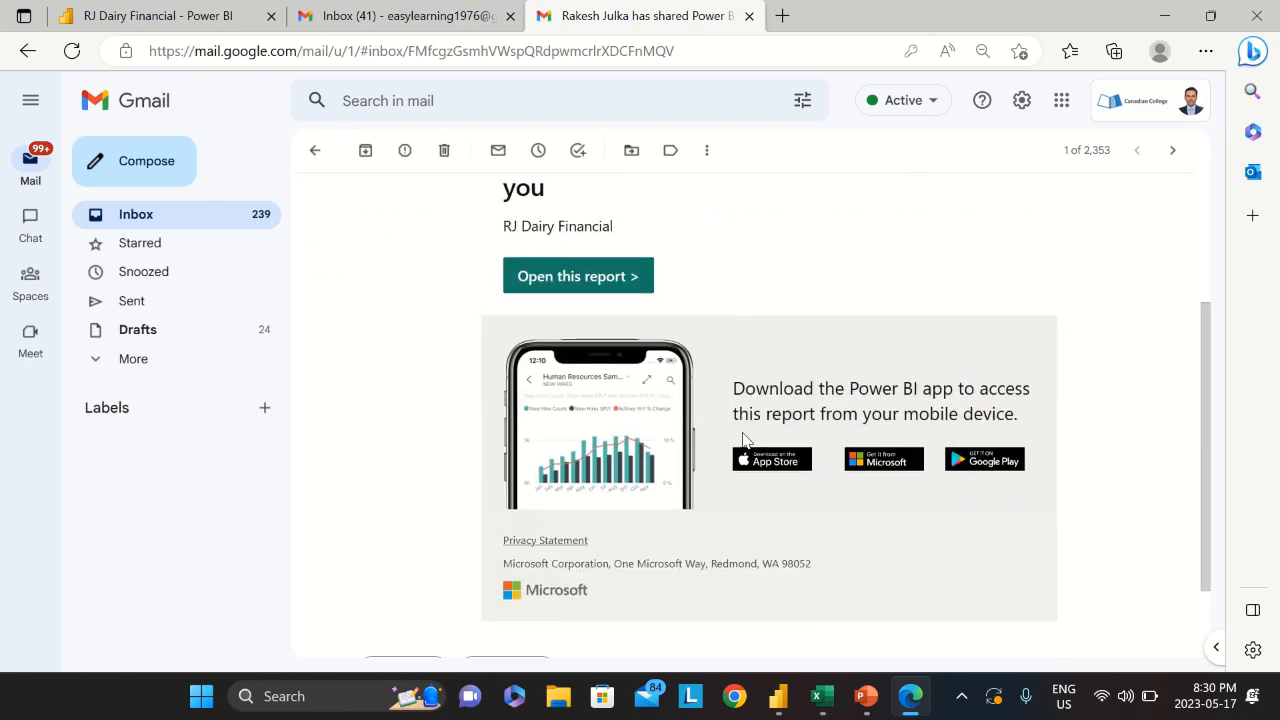
click(572, 285)
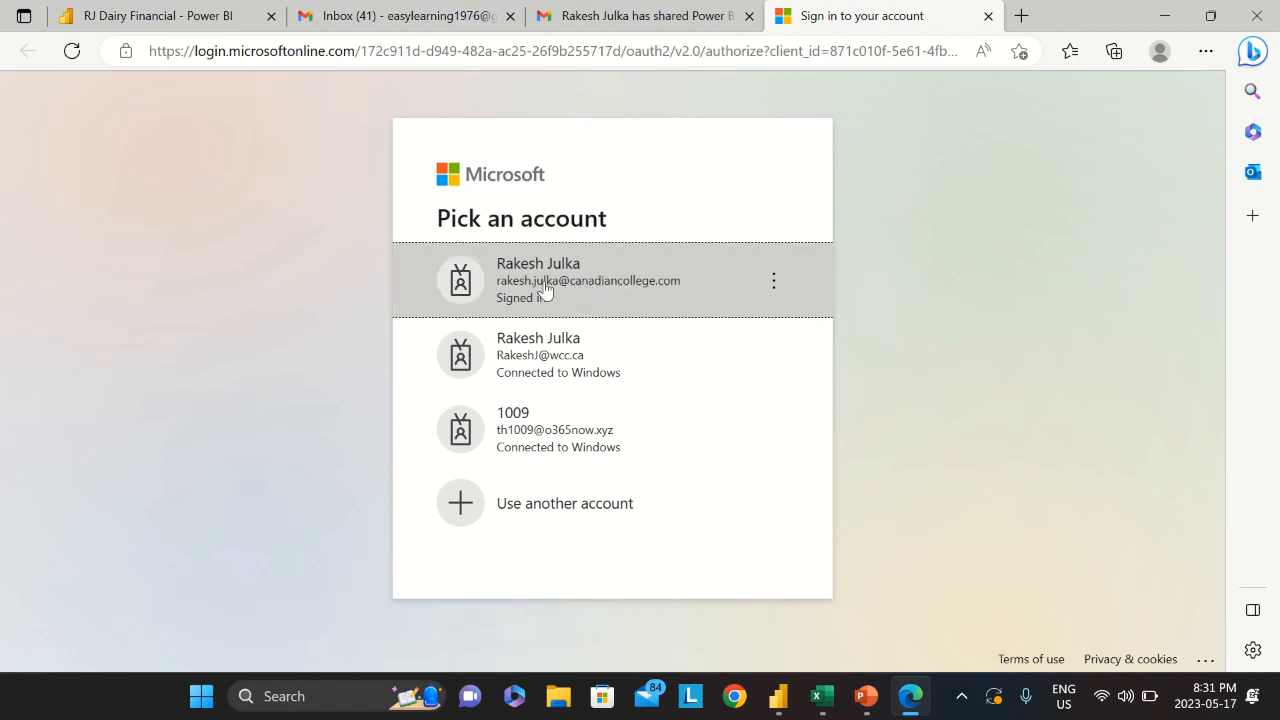
Sign in with the college account and filter the report to France, Germany, Mexico, United States, then Canada
click(592, 285)
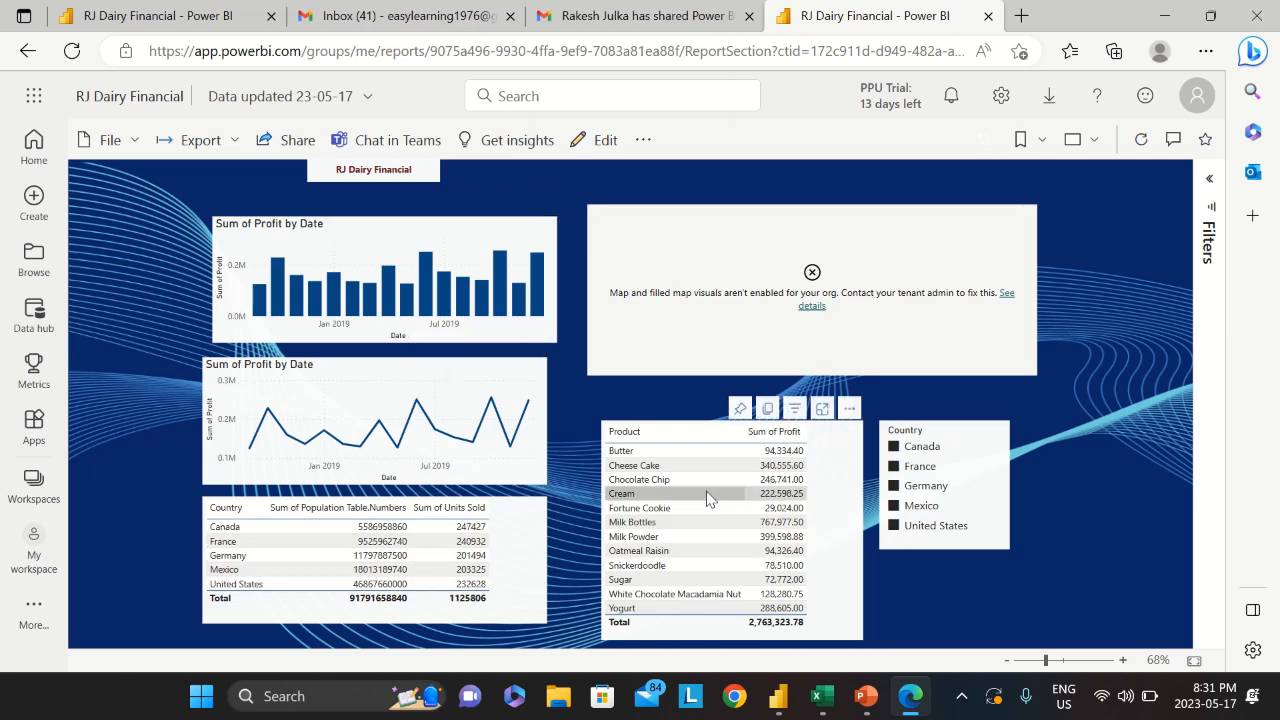
click(894, 466)
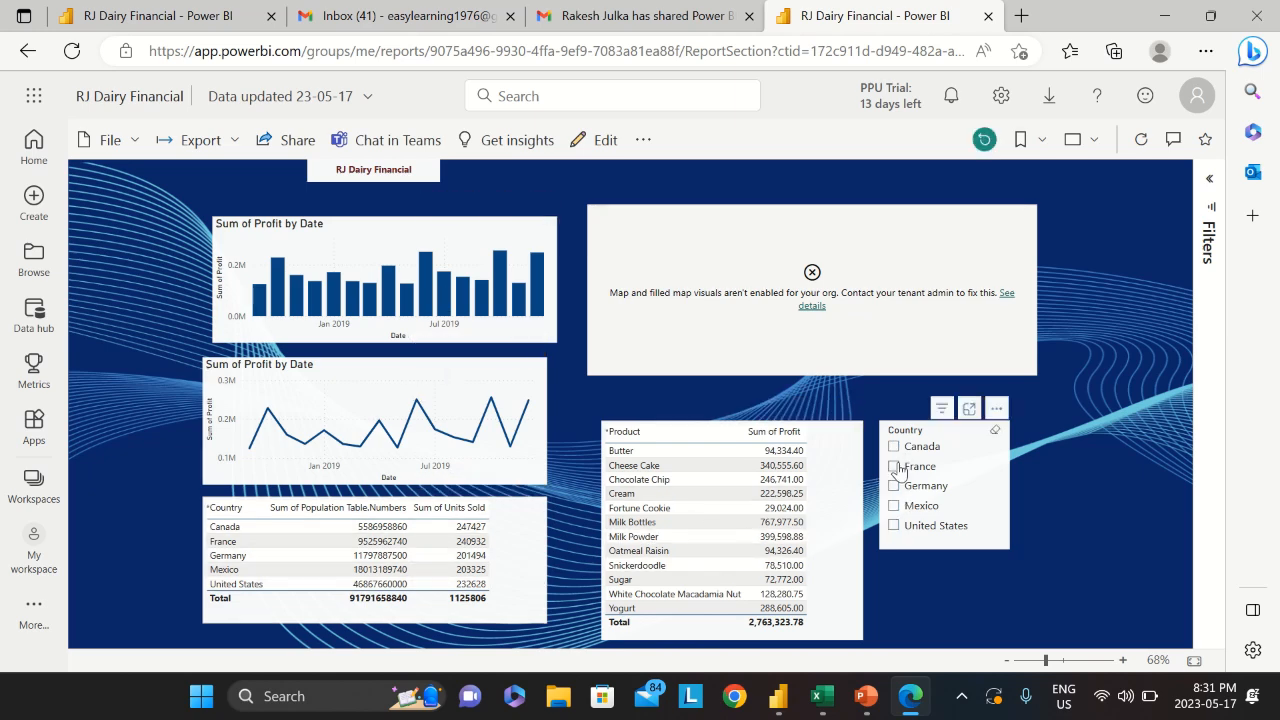
click(894, 485)
click(894, 507)
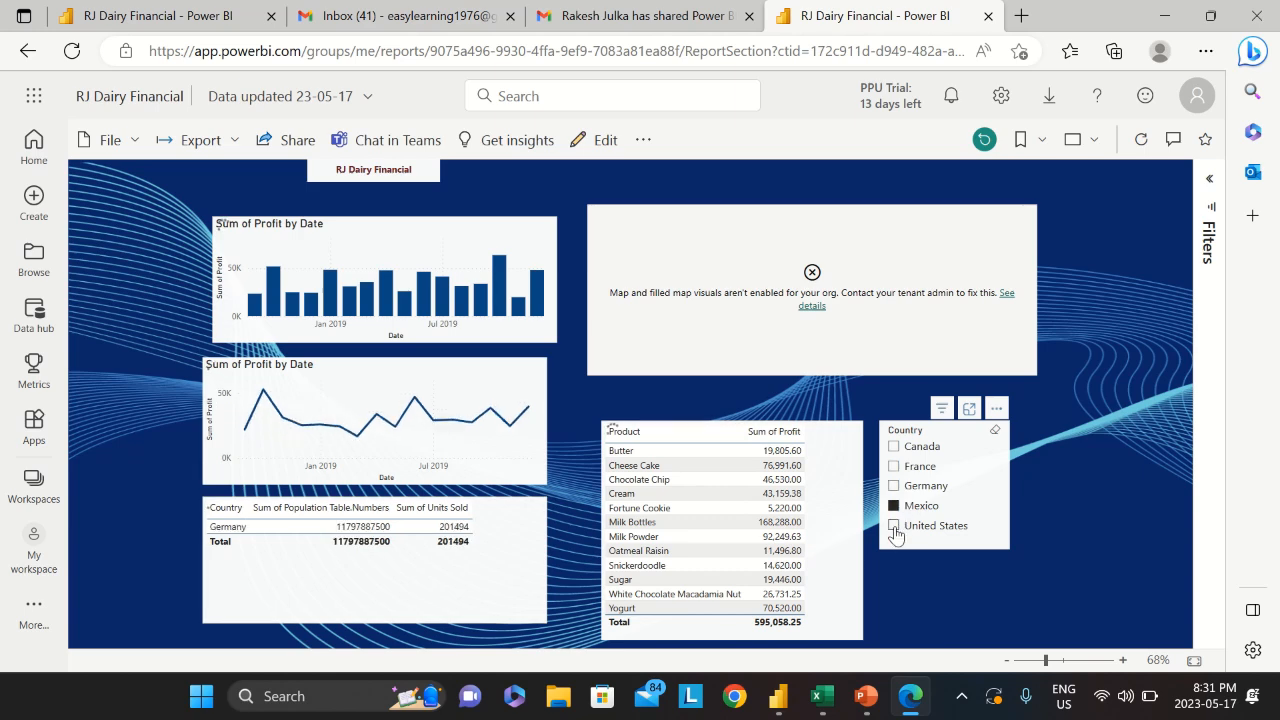
click(894, 525)
click(894, 447)
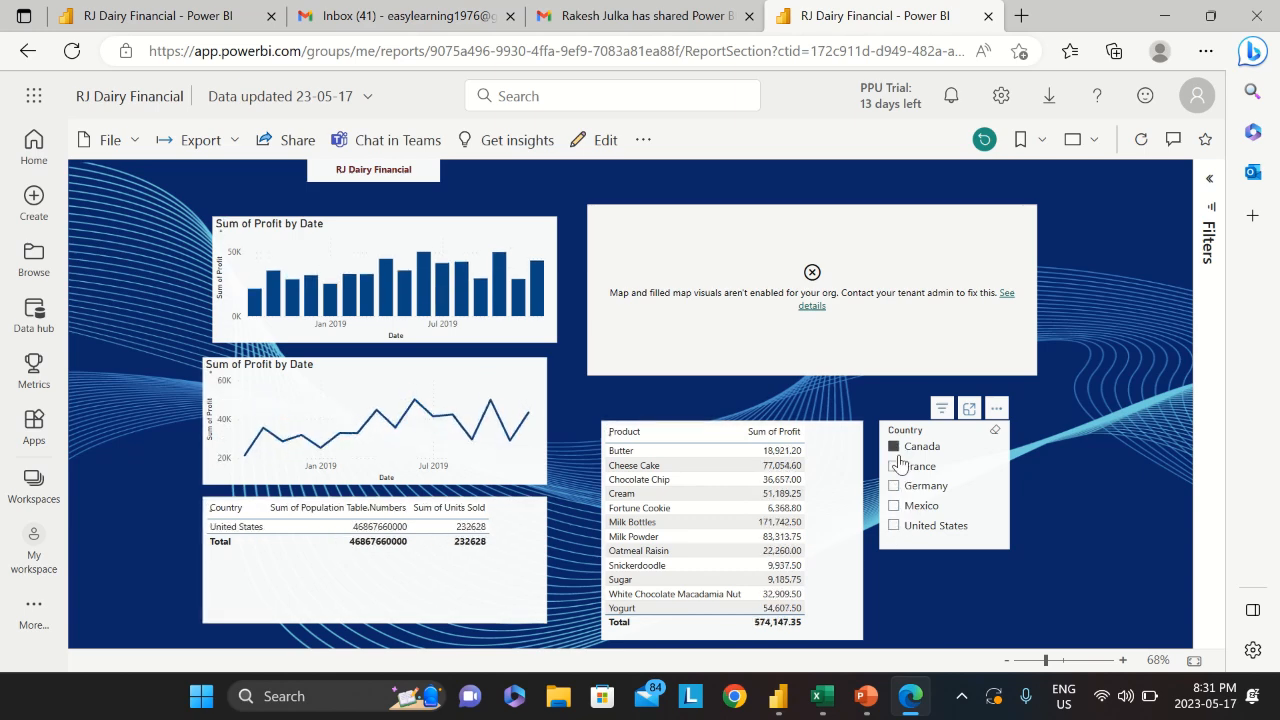
Build a multi-country selection in the Country slicer, ending with all countries including Canada
click(894, 466)
click(894, 486)
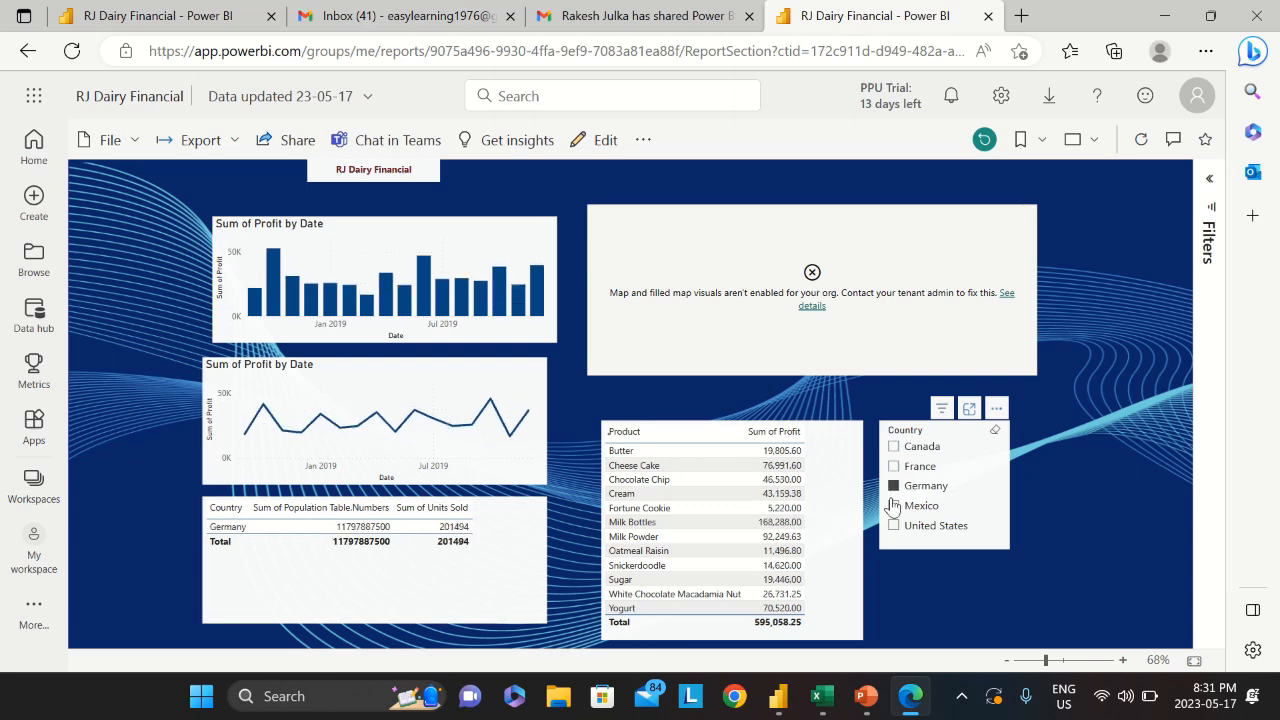
click(894, 505)
ctrl+click(894, 525)
ctrl+click(894, 486)
ctrl+click(894, 466)
ctrl+click(895, 447)
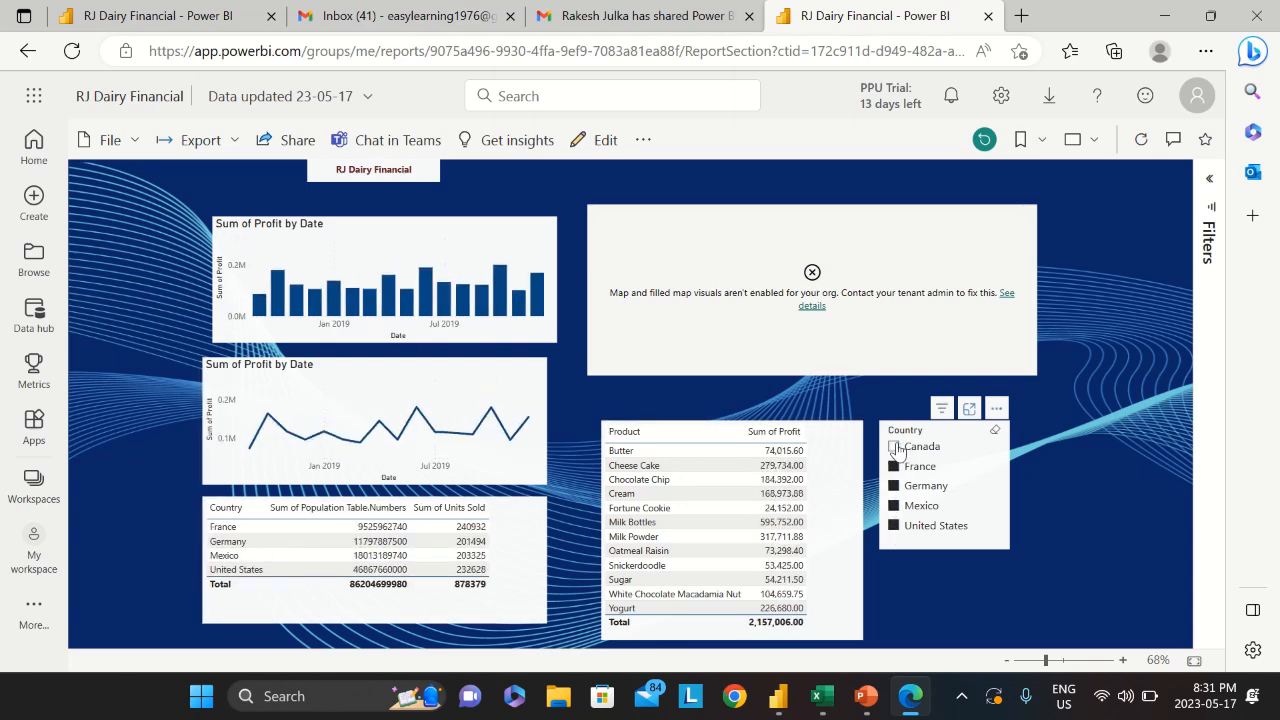